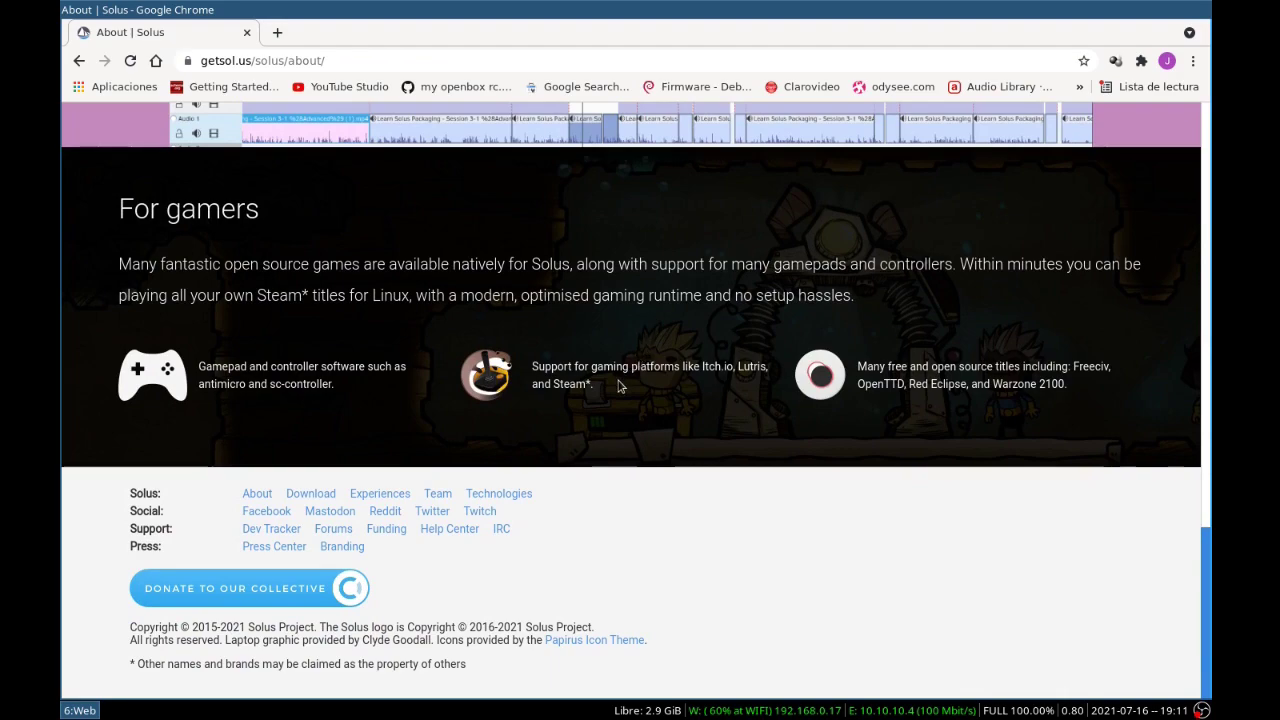
# Go to the Solus Download page and browse the Budgie, GNOME, MATE and Plasma edition cards
pyautogui.scroll(3, 619, 385)
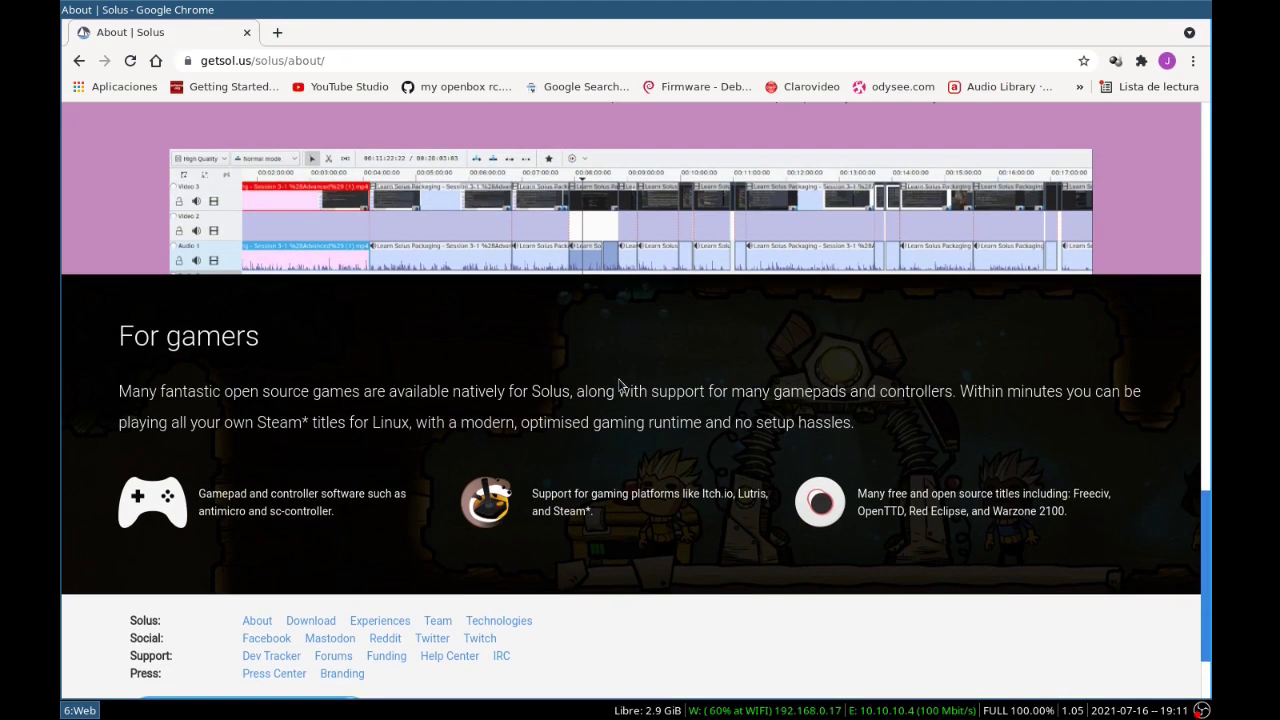
pyautogui.scroll(15, 619, 385)
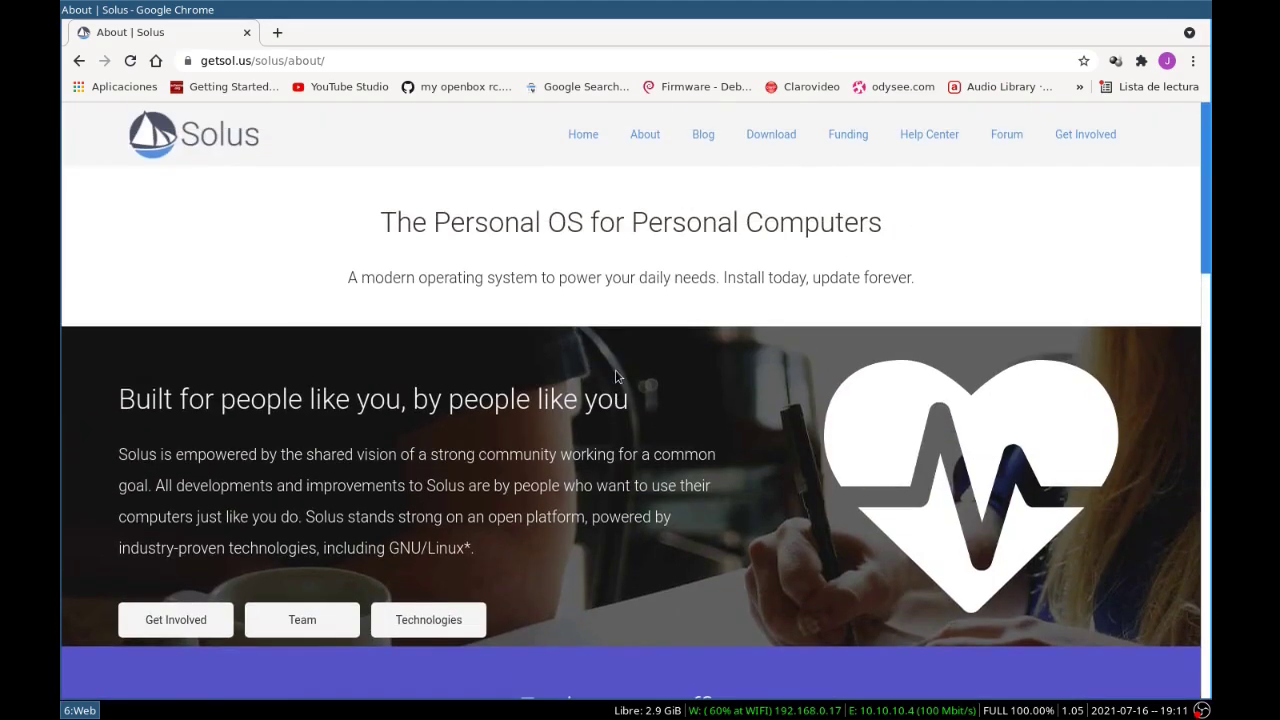
pyautogui.click(770, 137)
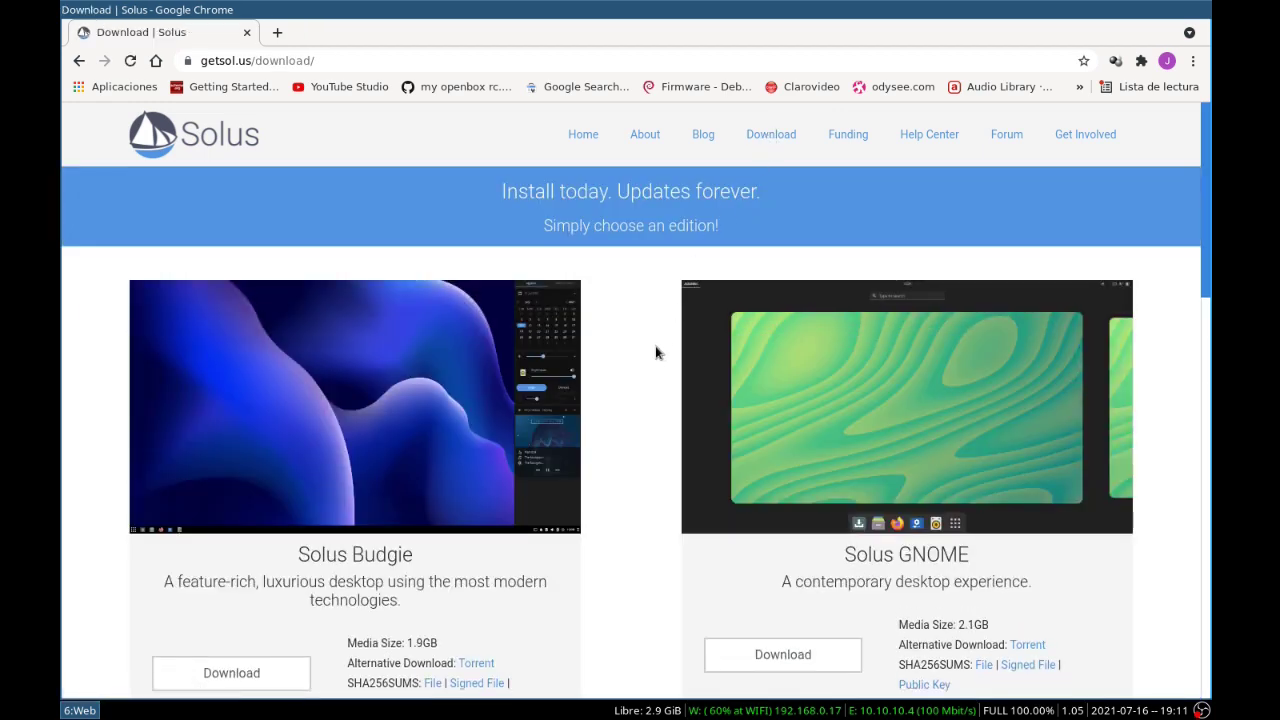
pyautogui.scroll(-3, 700, 349)
pyautogui.scroll(-9, 700, 349)
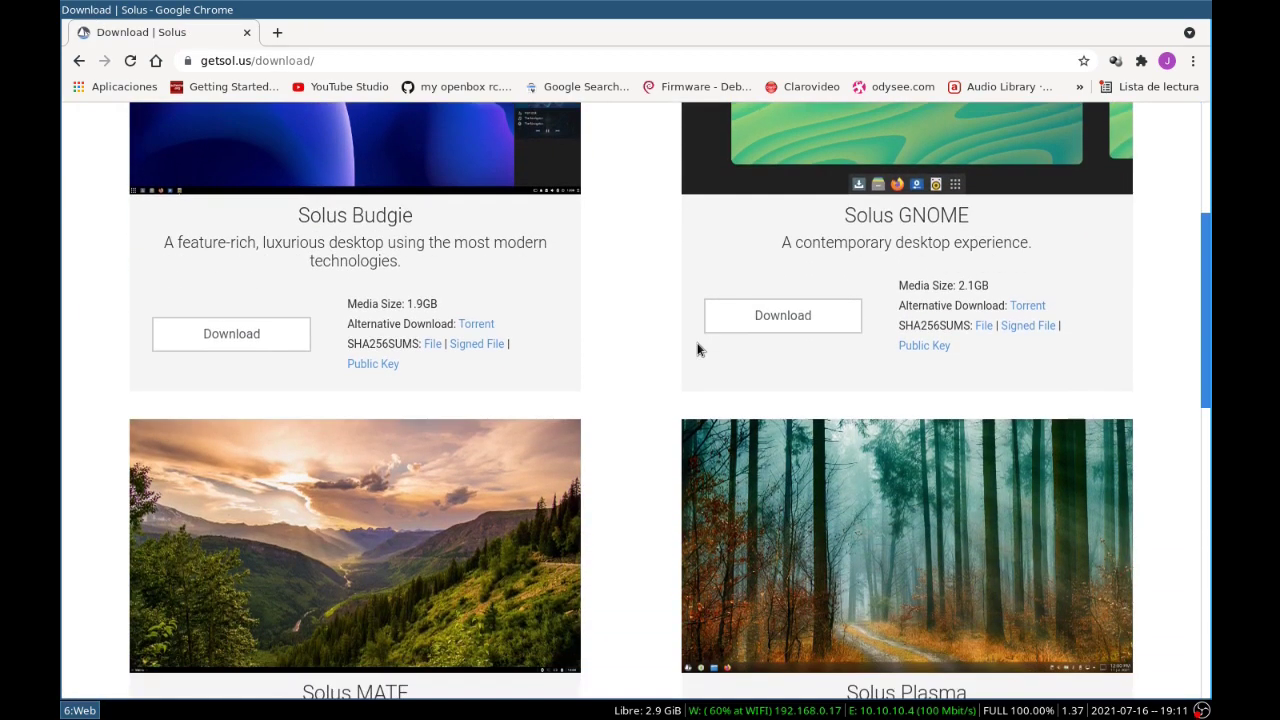
pyautogui.scroll(-7, 700, 349)
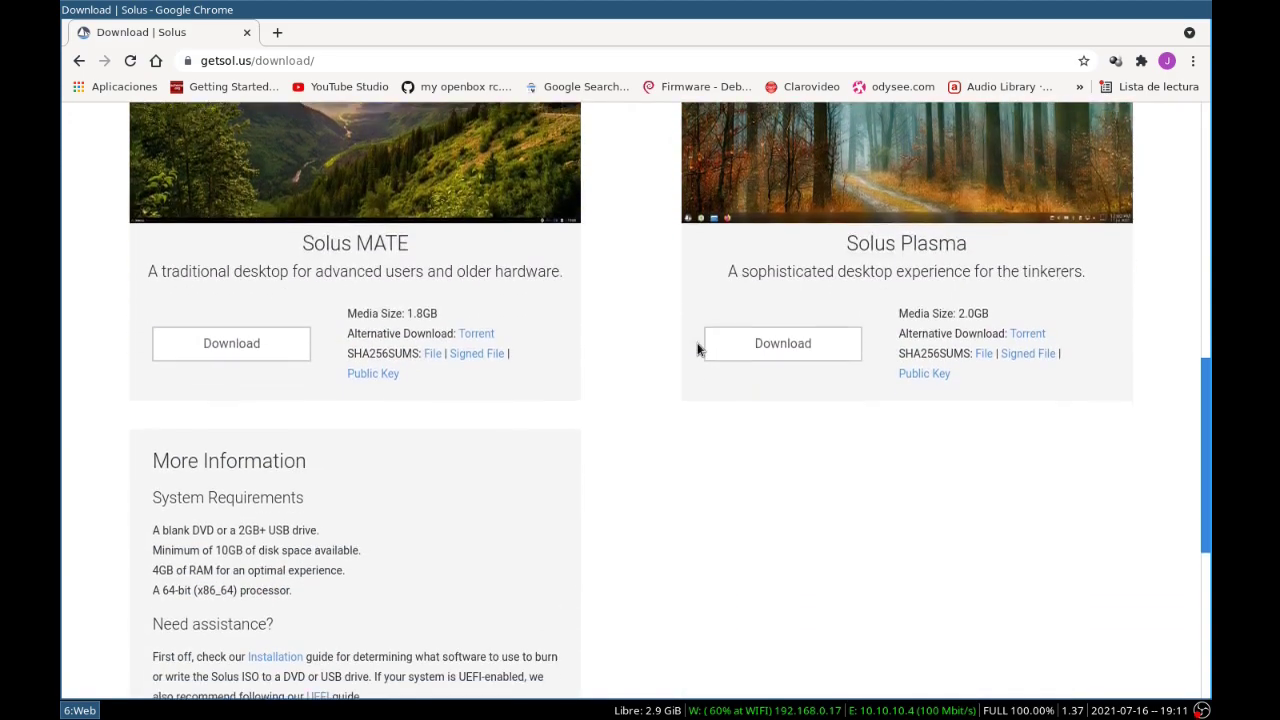
pyautogui.scroll(3, 698, 349)
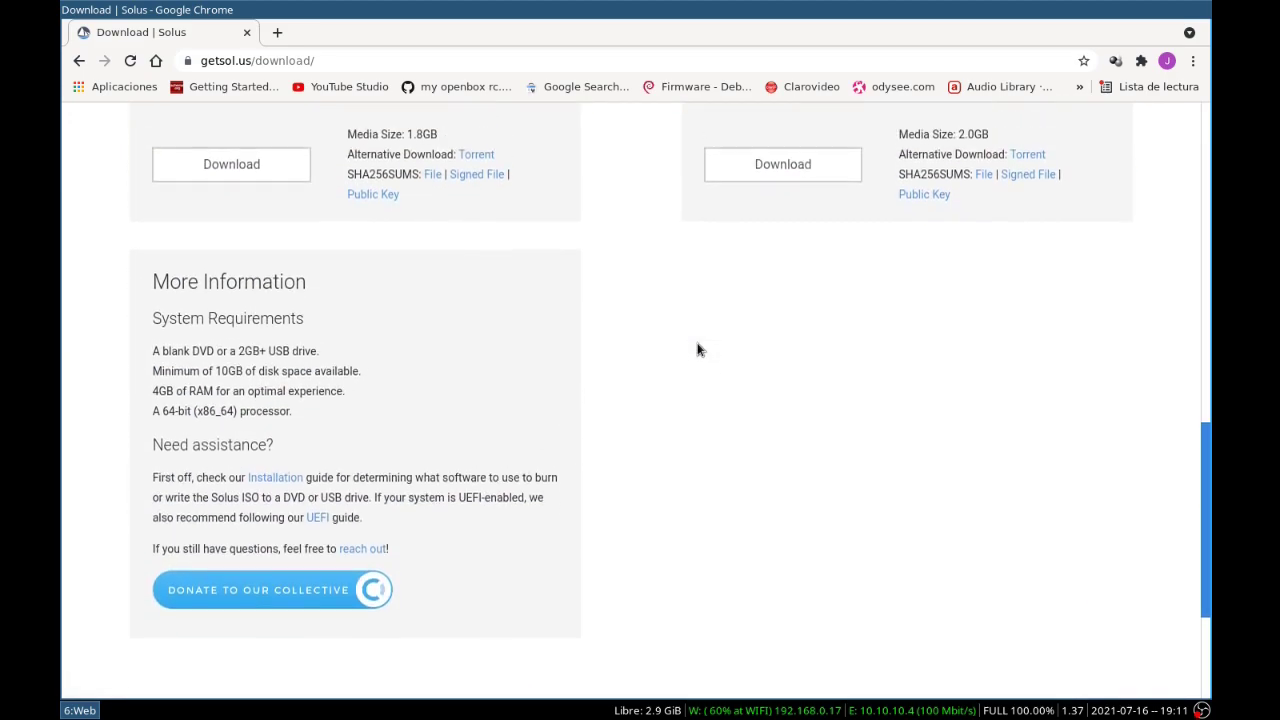
pyautogui.scroll(16, 698, 349)
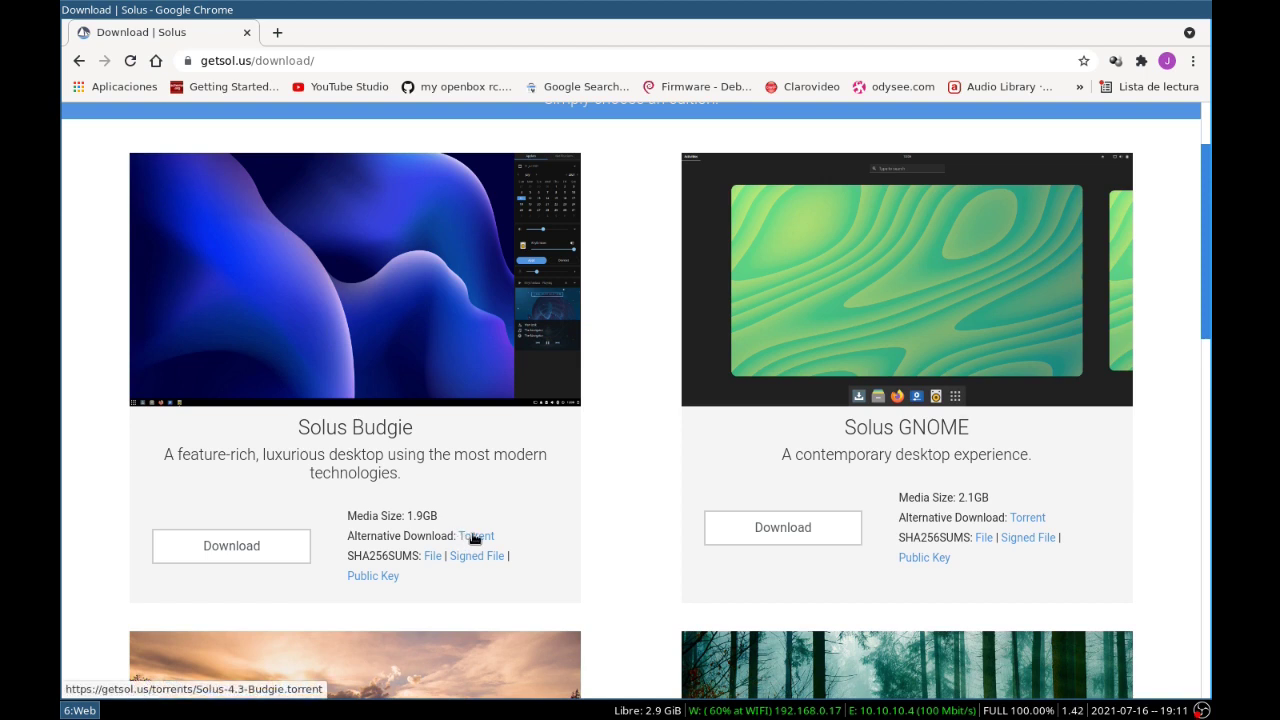
# Try saving the Budgie ISO to distros, then save Solus-4.3-Budgie.torrent there after the network error
pyautogui.click(247, 549)
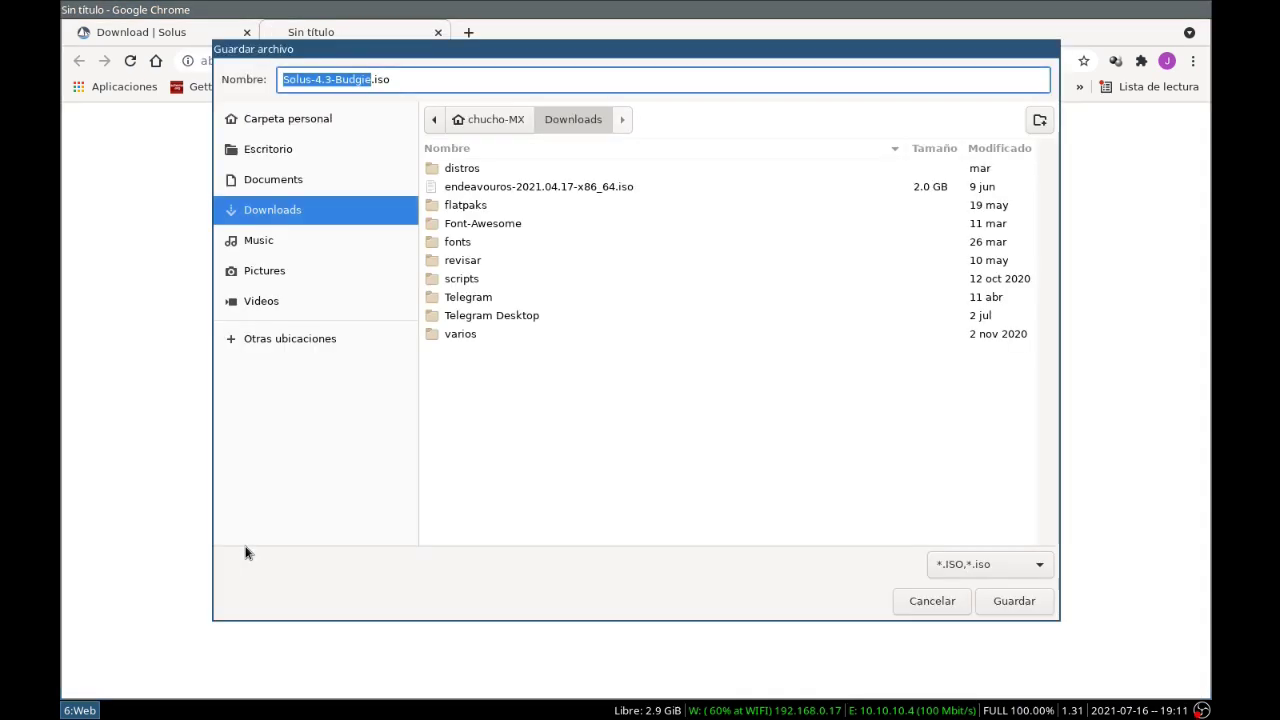
pyautogui.doubleClick(462, 168)
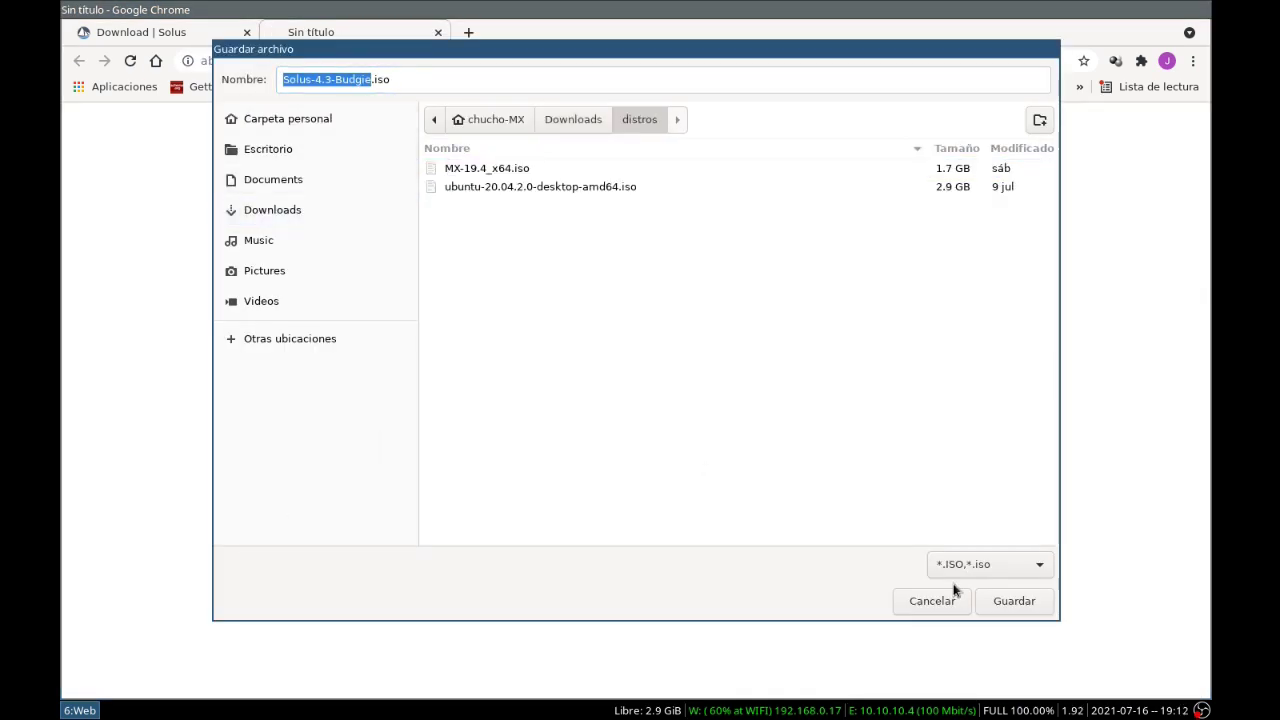
pyautogui.click(1012, 601)
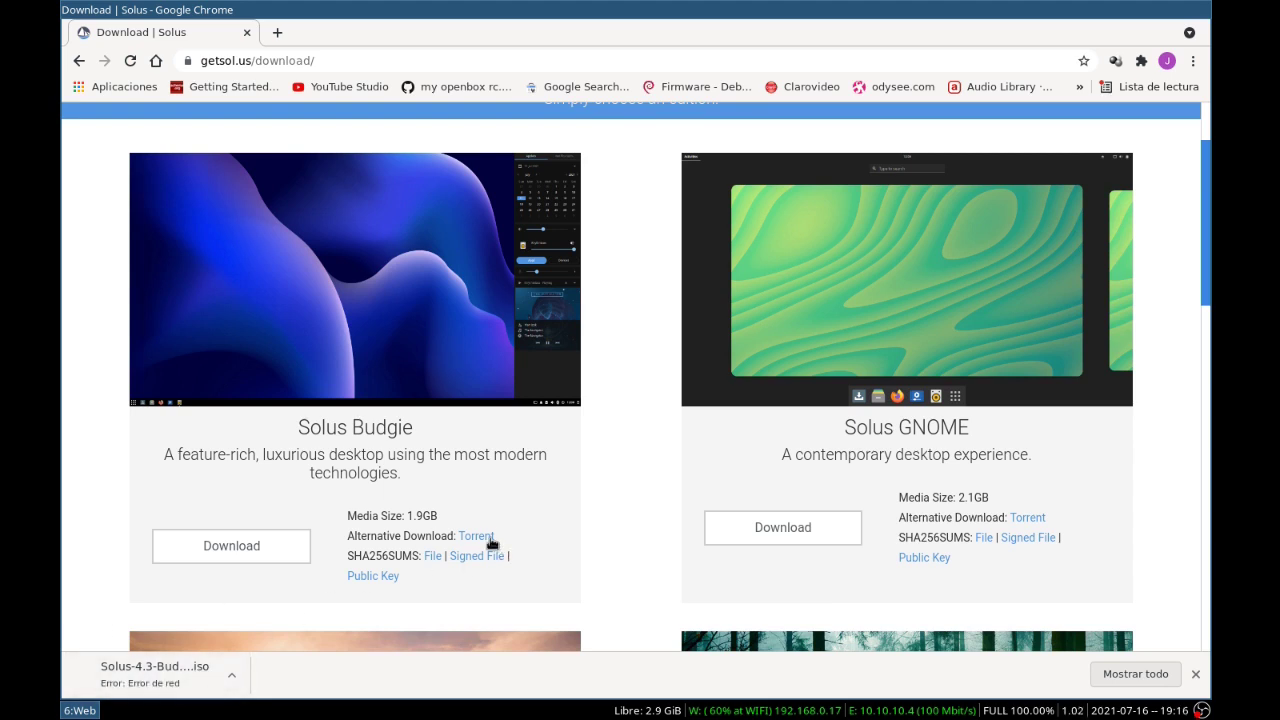
pyautogui.click(478, 537)
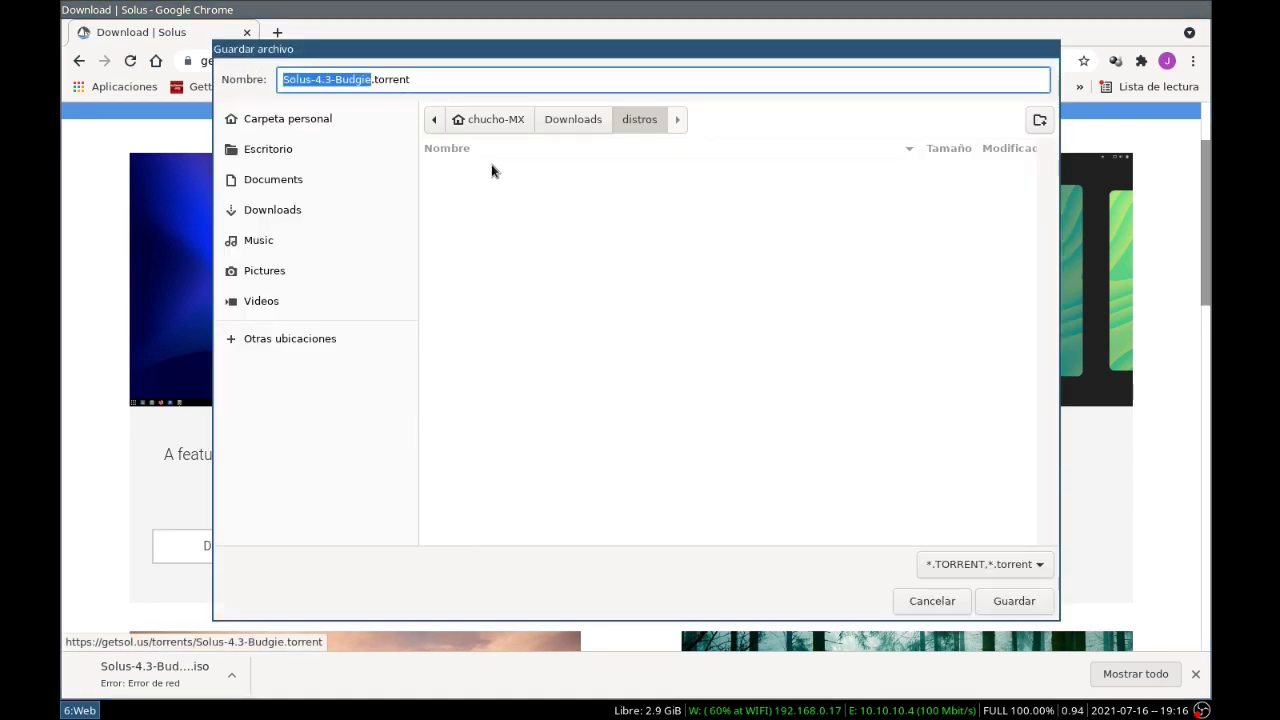
pyautogui.click(1022, 604)
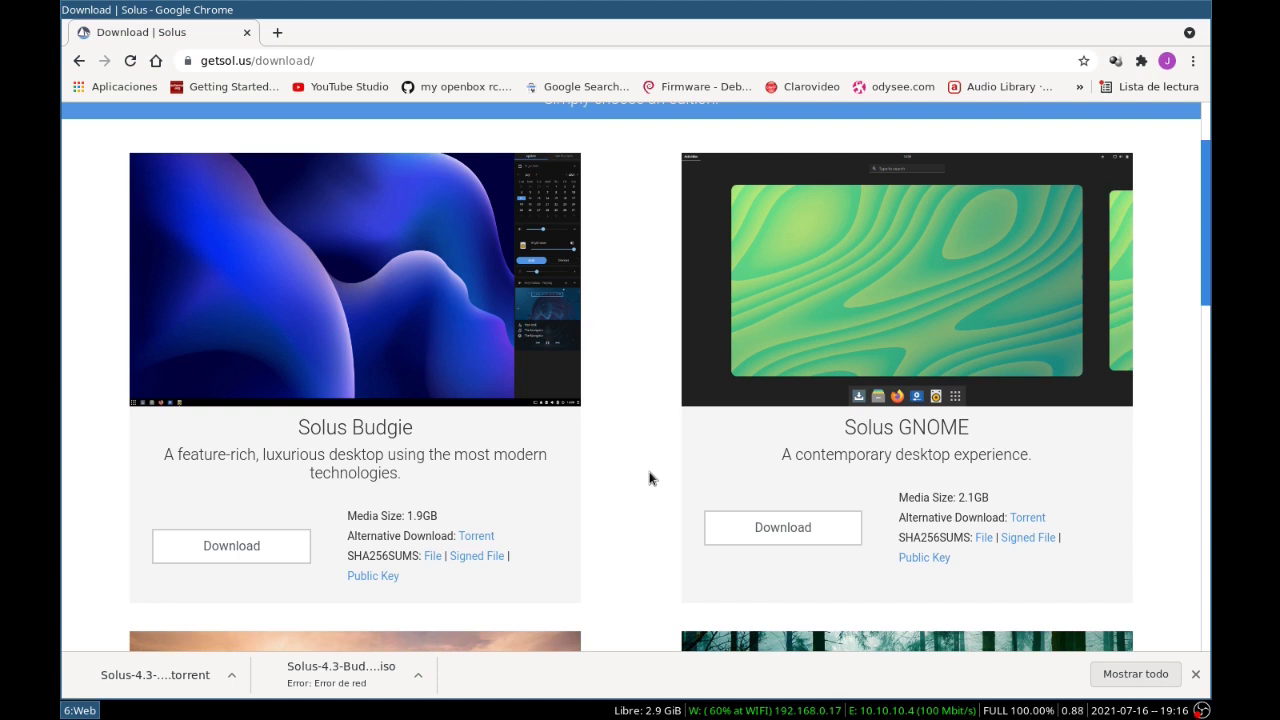
# Launch Thunar via the launcher and open Solus-4.3-Budgie.torrent with Transmission
pyautogui.press('super+d')
pyautogui.write('thun')
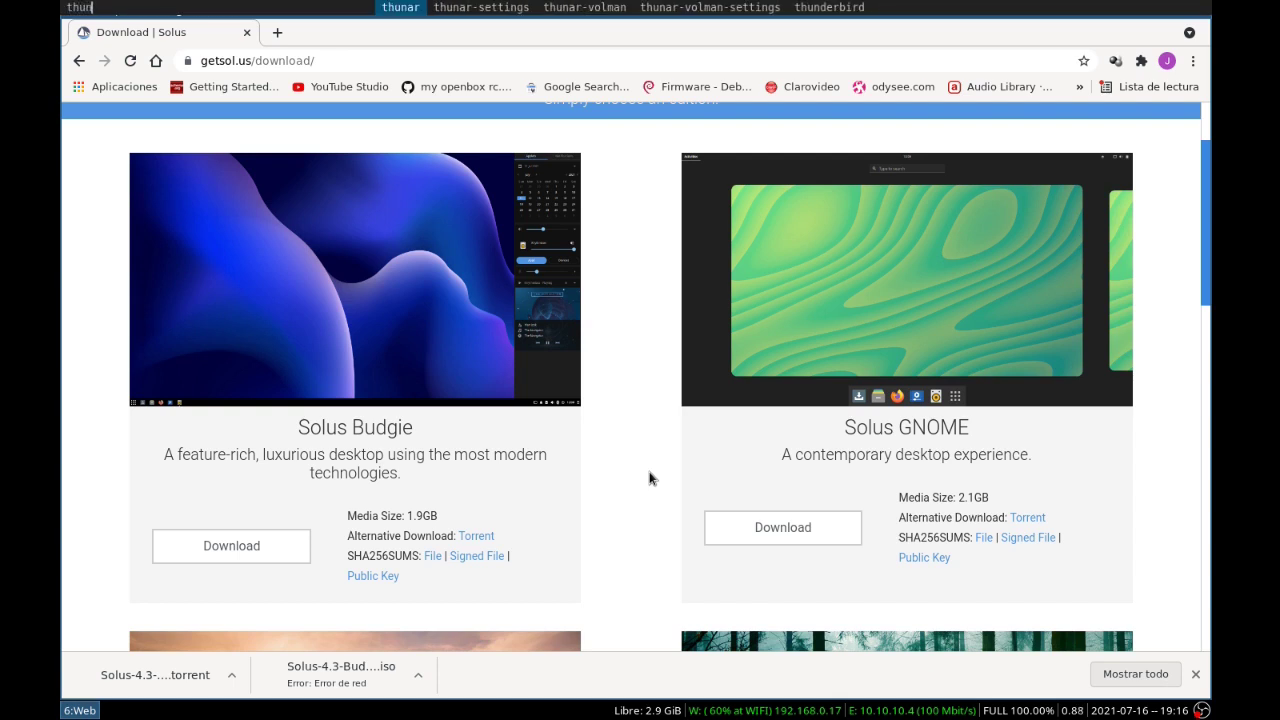
pyautogui.press('Return')
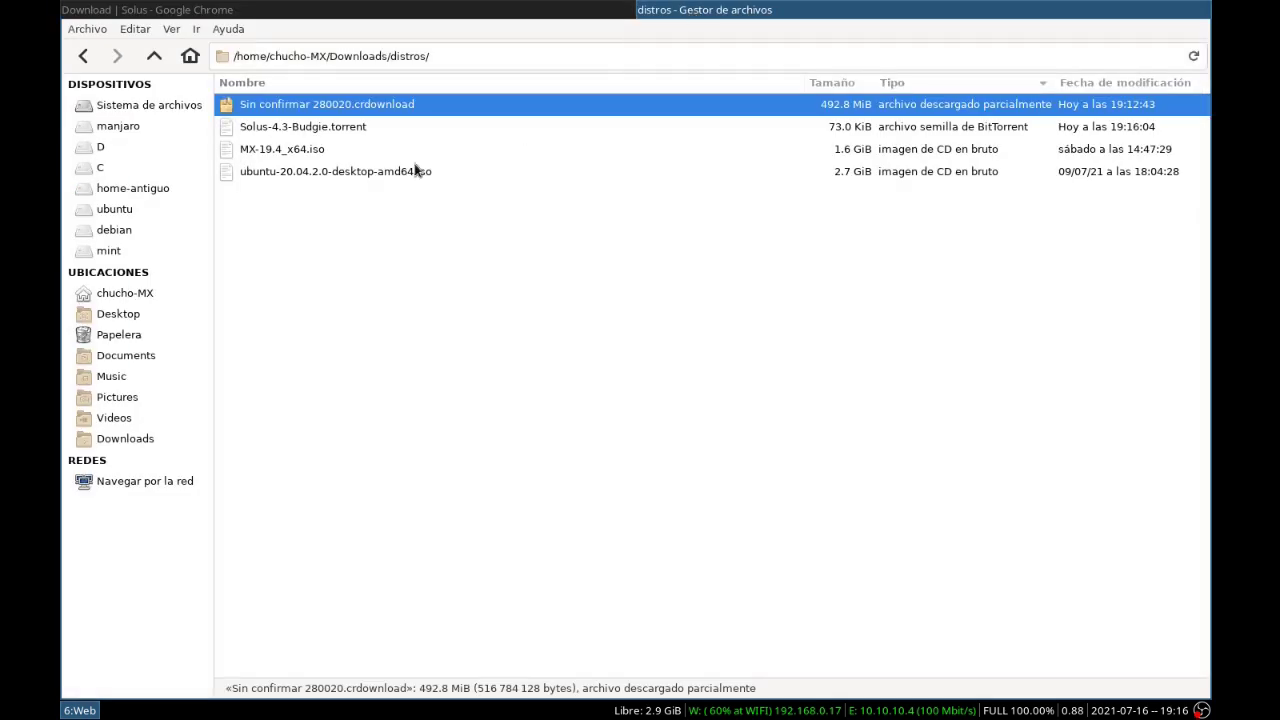
pyautogui.click(308, 126)
pyautogui.rightClick(308, 126)
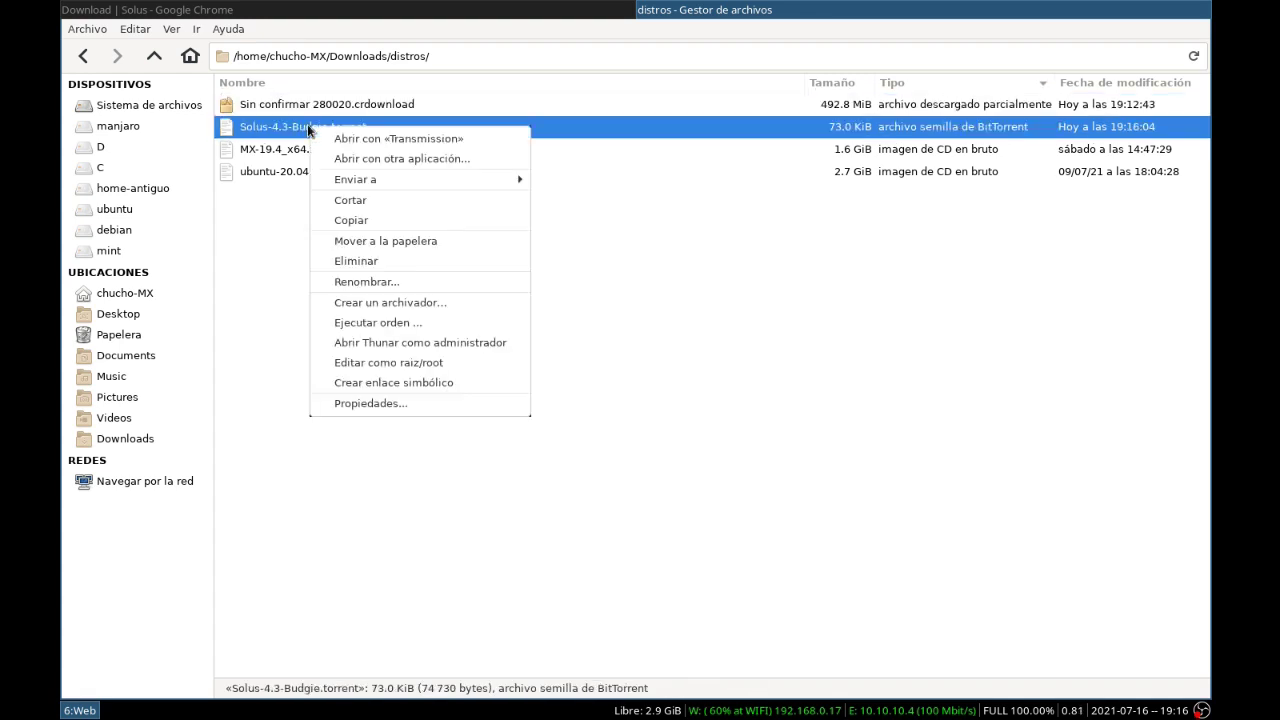
pyautogui.click(357, 138)
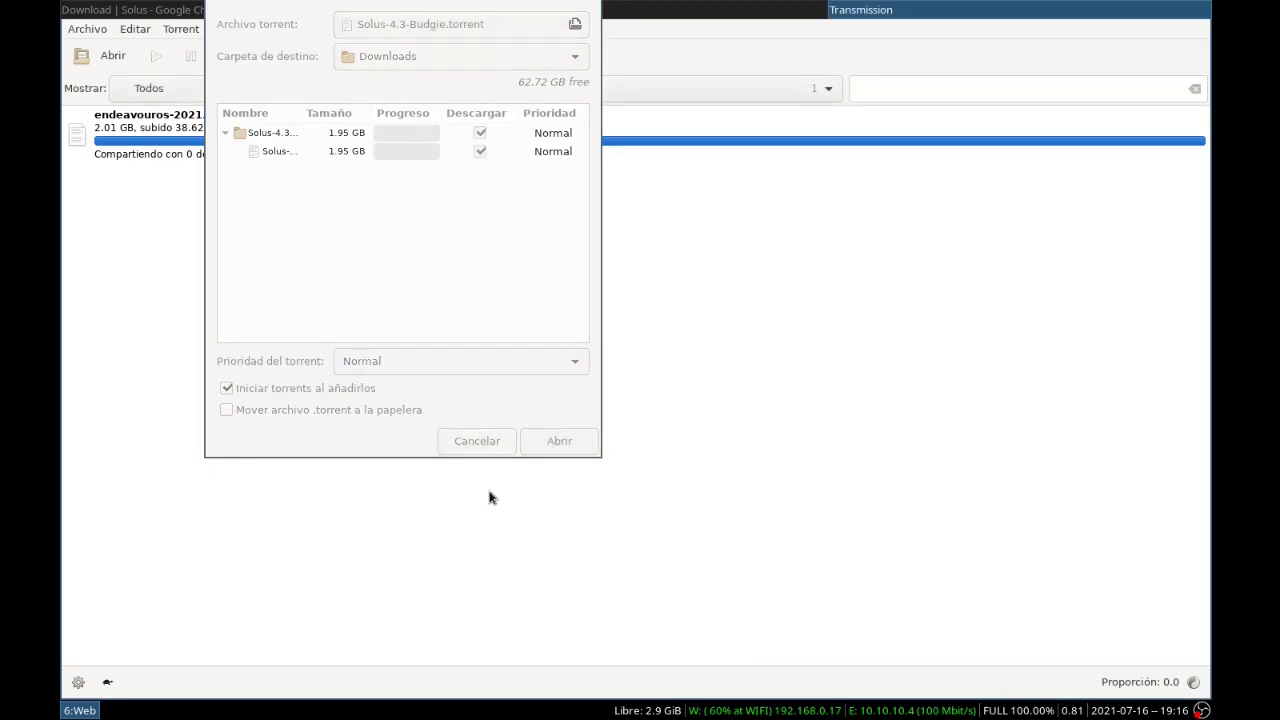
# Add the 1.95 GB Solus-4.3-Budgie torrent with Downloads as its destination
pyautogui.click(558, 441)
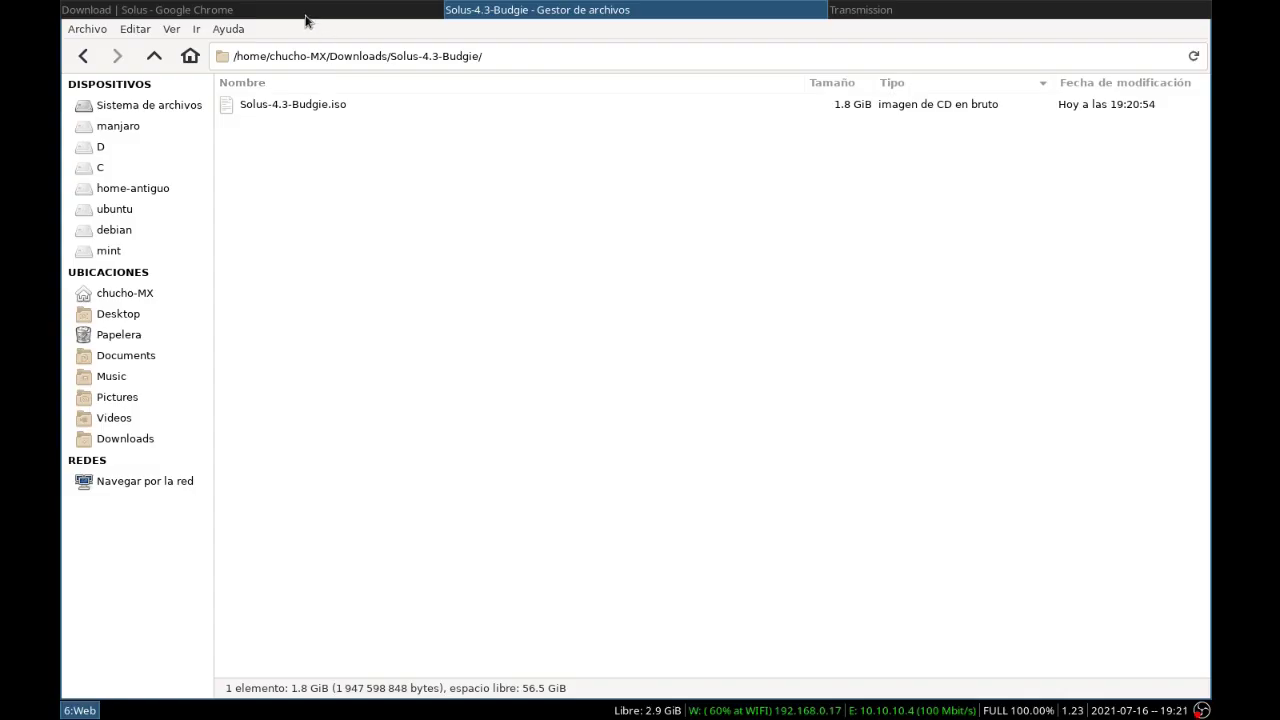
# Save the Budgie SHA256 checksum file into Downloads/Solus-4.3-Budgie beside the ISO
pyautogui.click(308, 14)
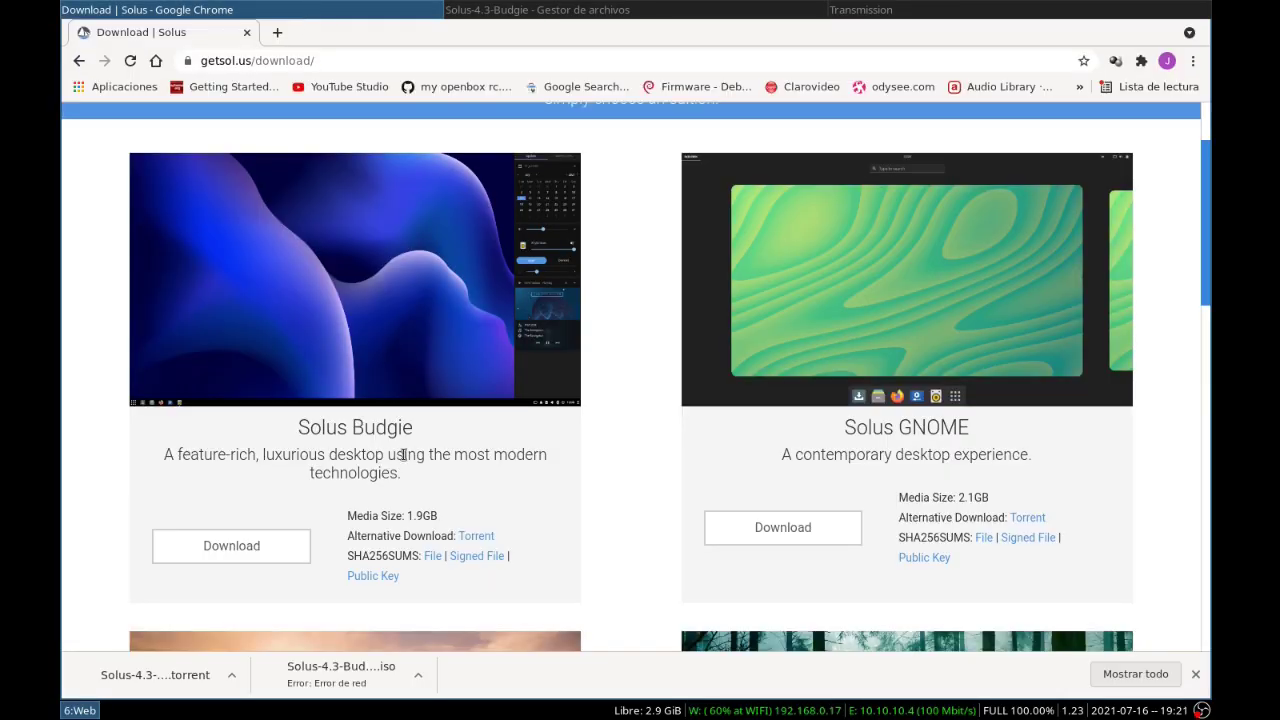
pyautogui.click(434, 557)
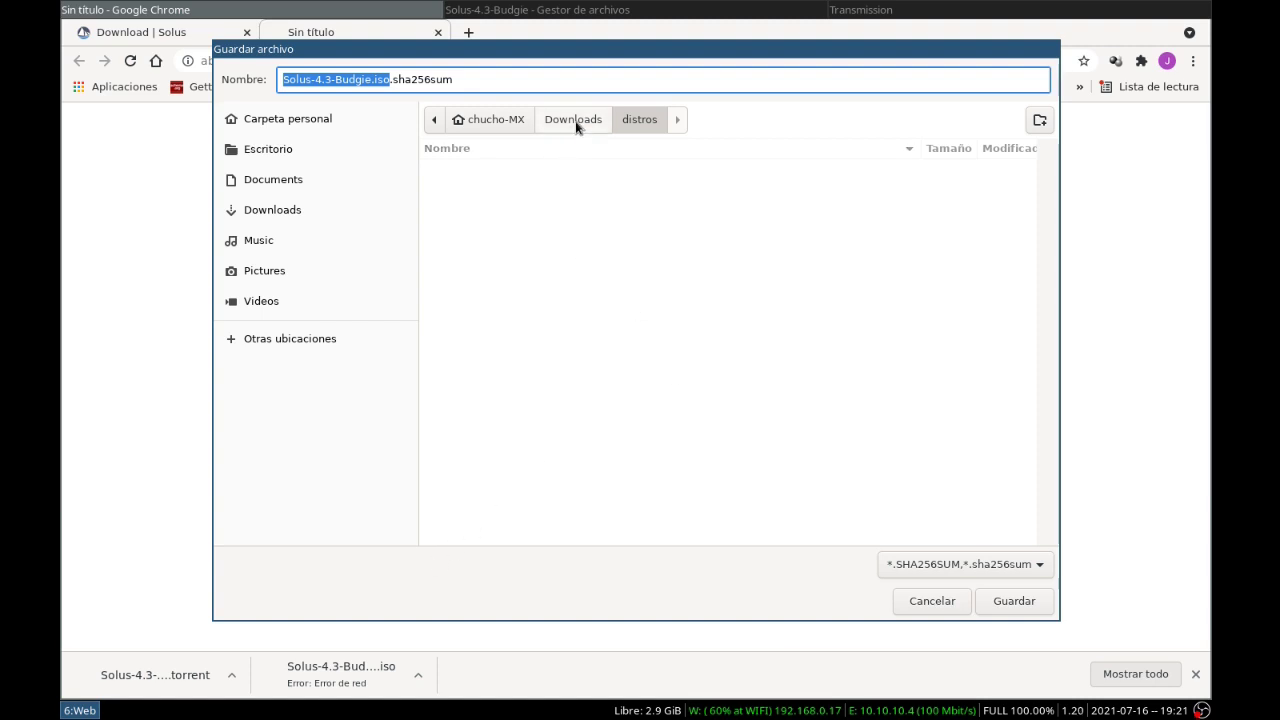
pyautogui.click(573, 122)
pyautogui.doubleClick(463, 278)
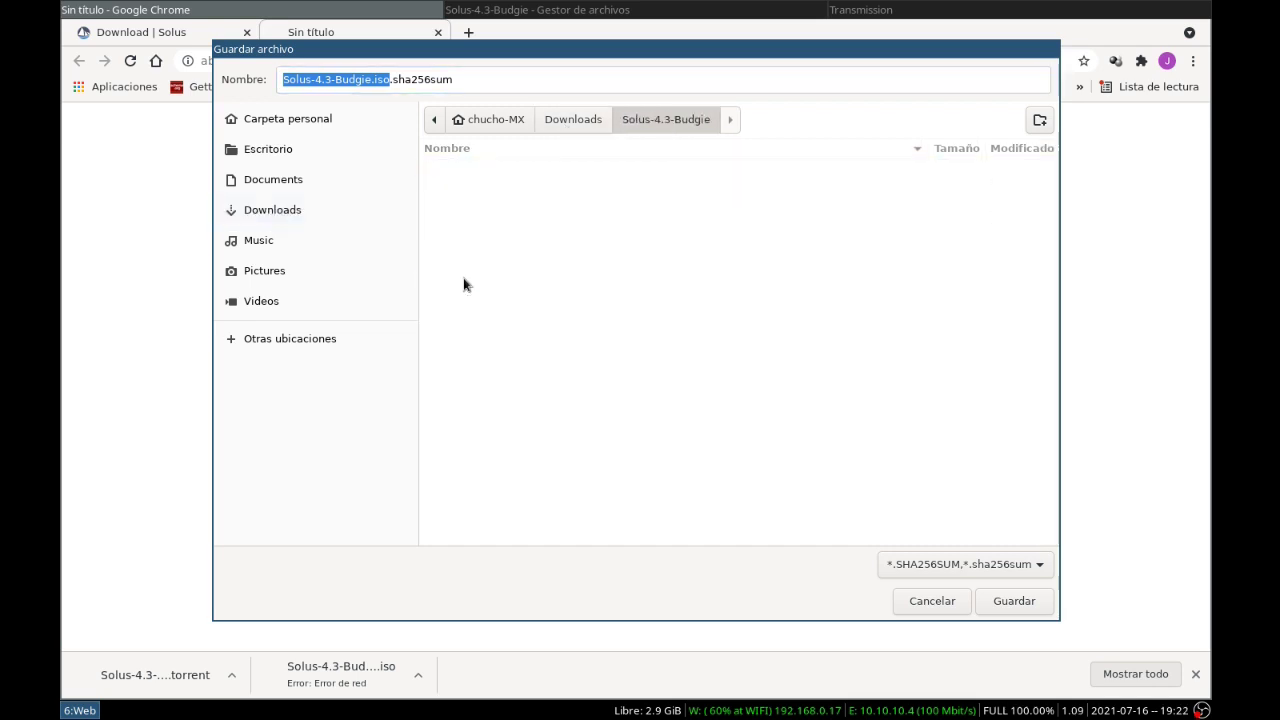
pyautogui.click(1010, 600)
pyautogui.click(524, 10)
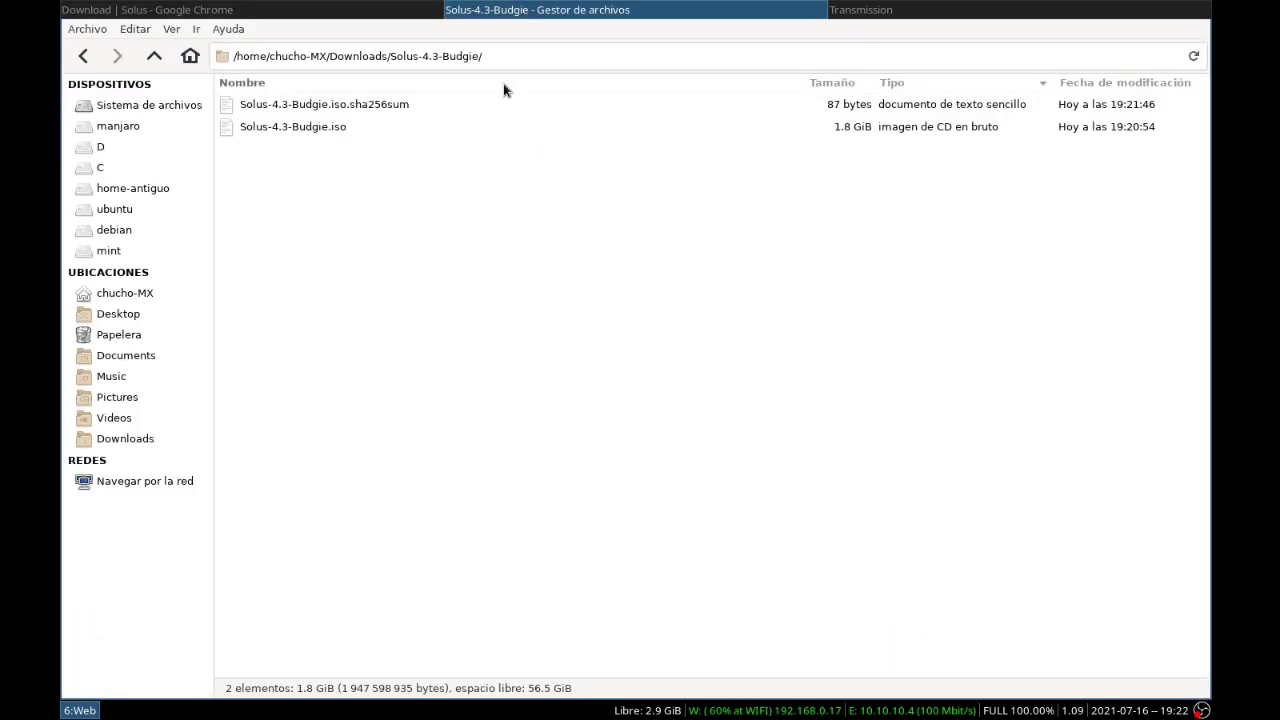
# Open a terminal in the Solus-4.3-Budgie folder, list files and compute the ISO's SHA-256
pyautogui.rightClick(423, 237)
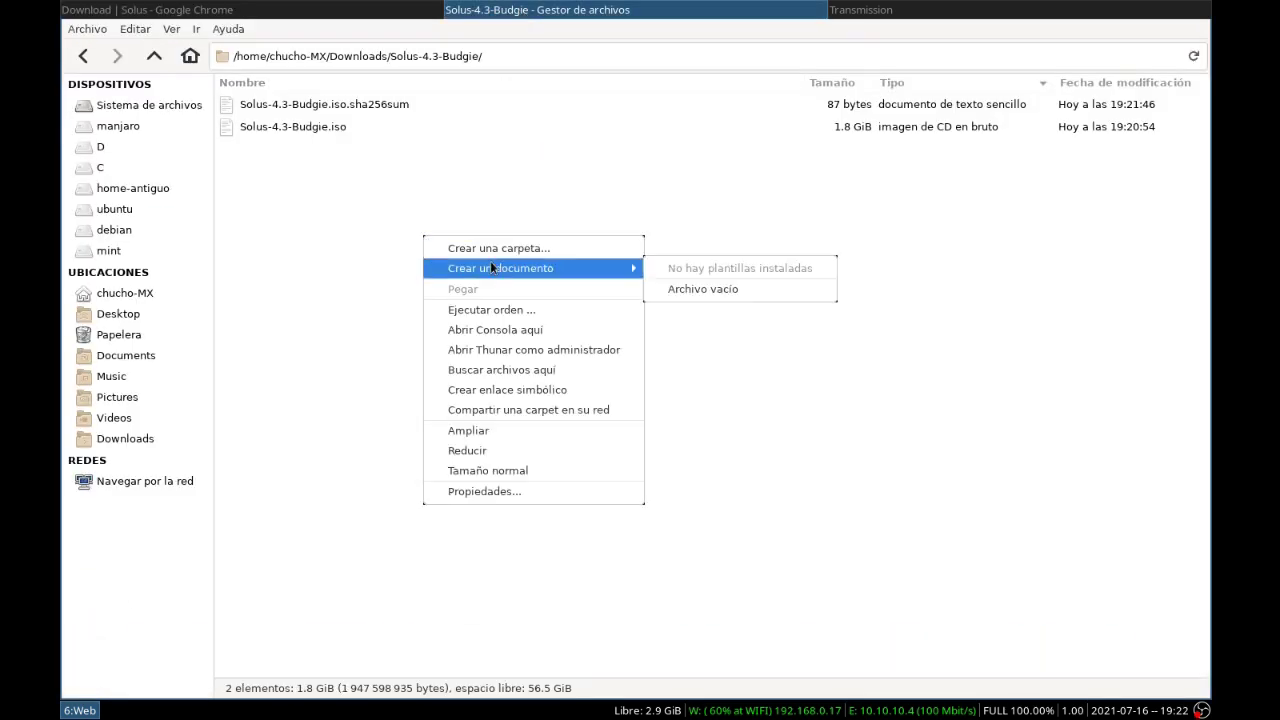
pyautogui.click(546, 329)
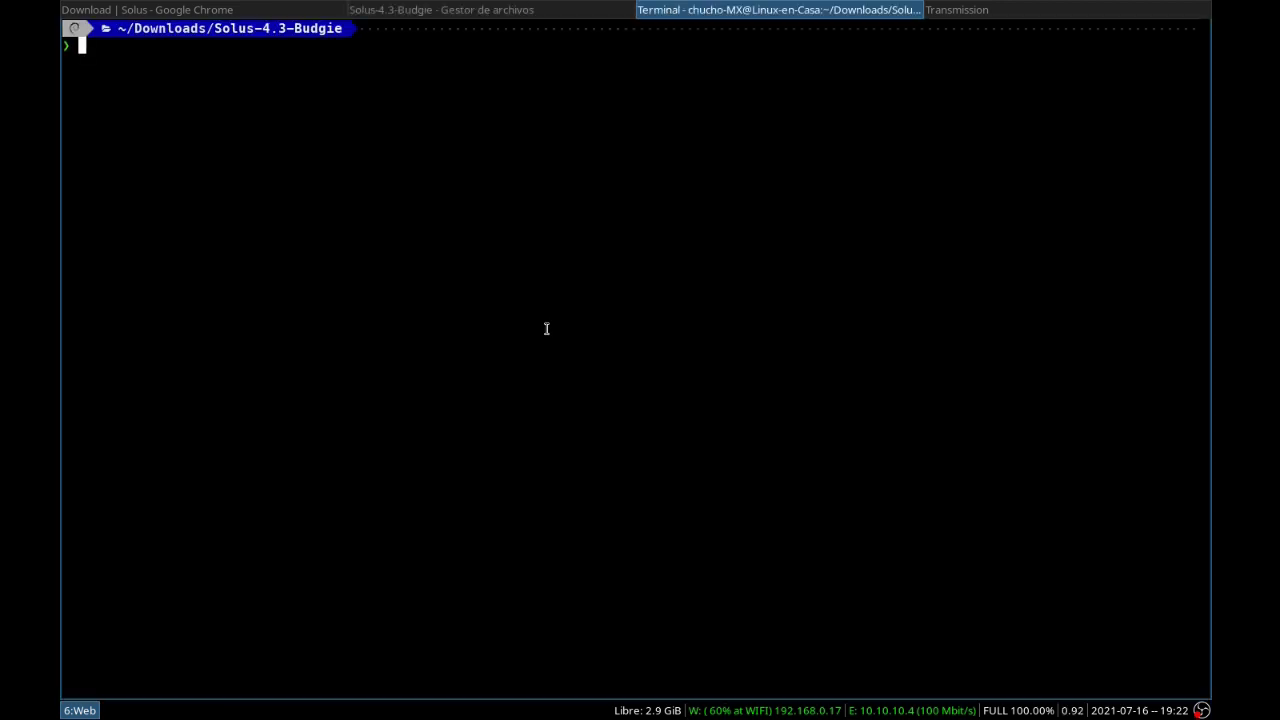
pyautogui.write('ls')
pyautogui.press('Return')
pyautogui.write('sha256sum Solus-4.3-Budgie.iso')
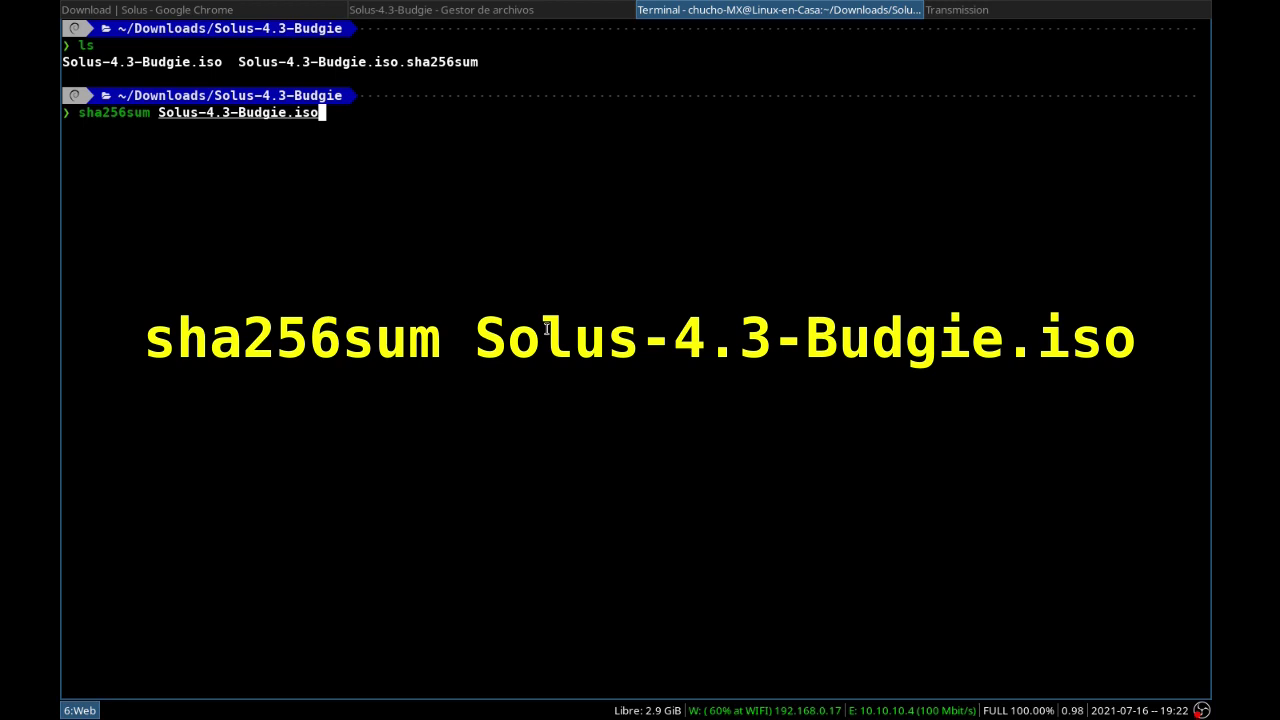
pyautogui.press('Return')
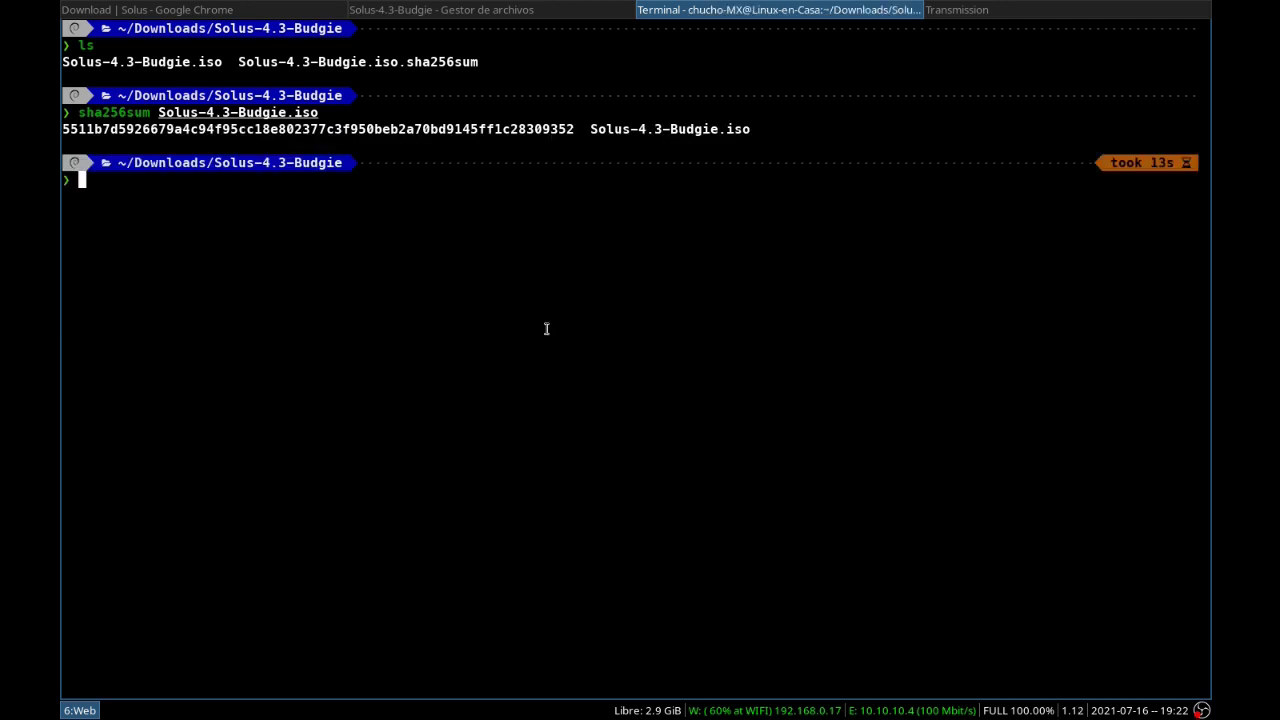
# Print Solus-4.3-Budgie.iso.sha256sum with more to compare checksums, then exit the terminal
pyautogui.write('more ')
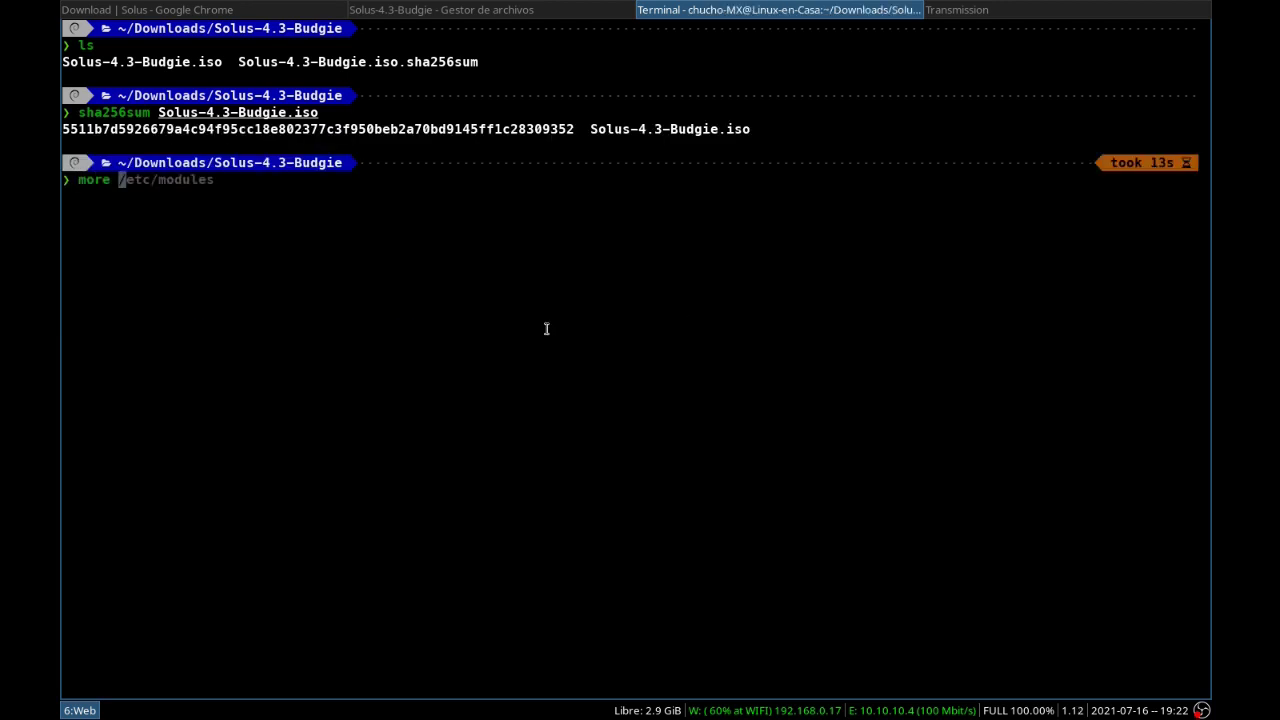
pyautogui.write('Sol')
pyautogui.press('Tab')
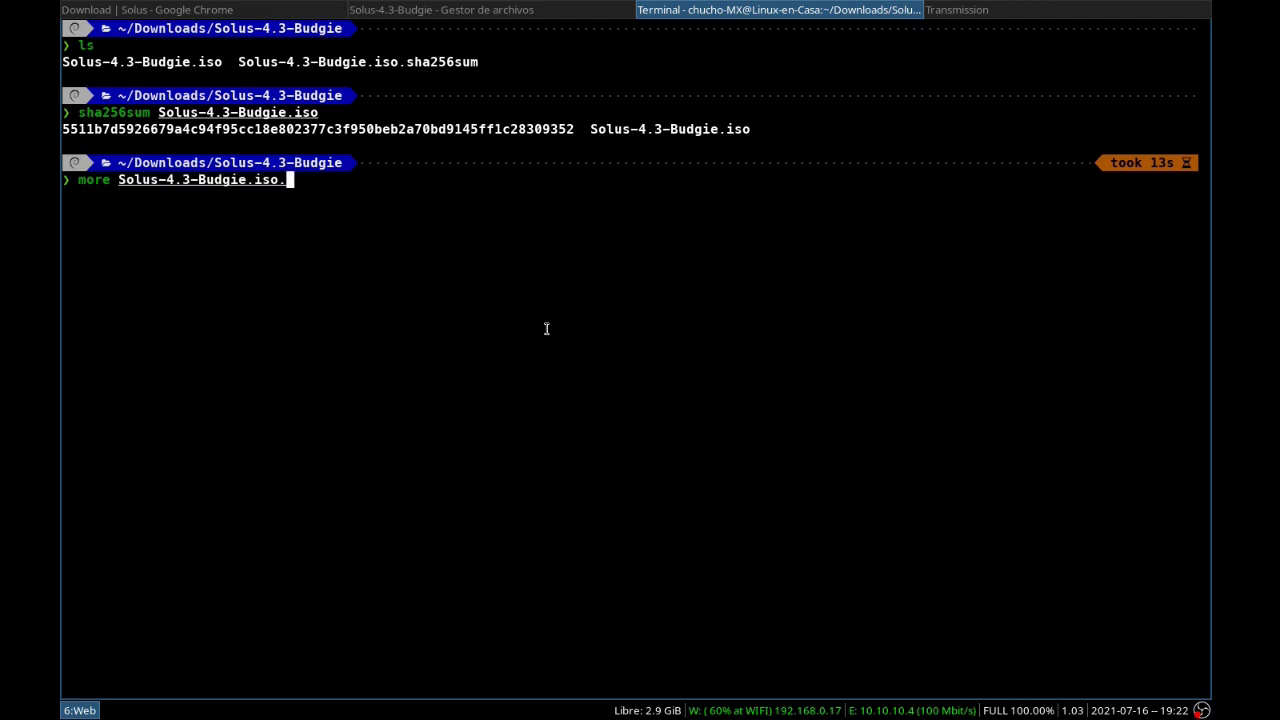
pyautogui.write('.')
pyautogui.press('Tab')
pyautogui.press('Return')
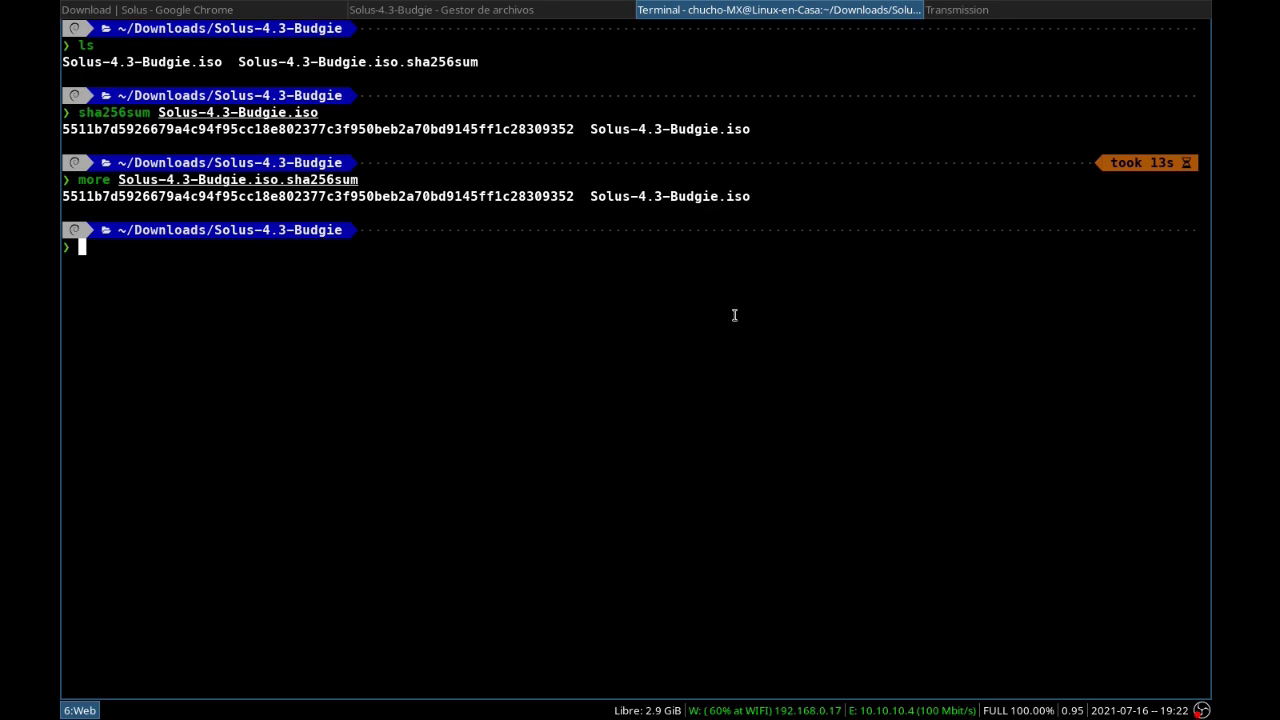
pyautogui.write('exit')
pyautogui.press('Return')
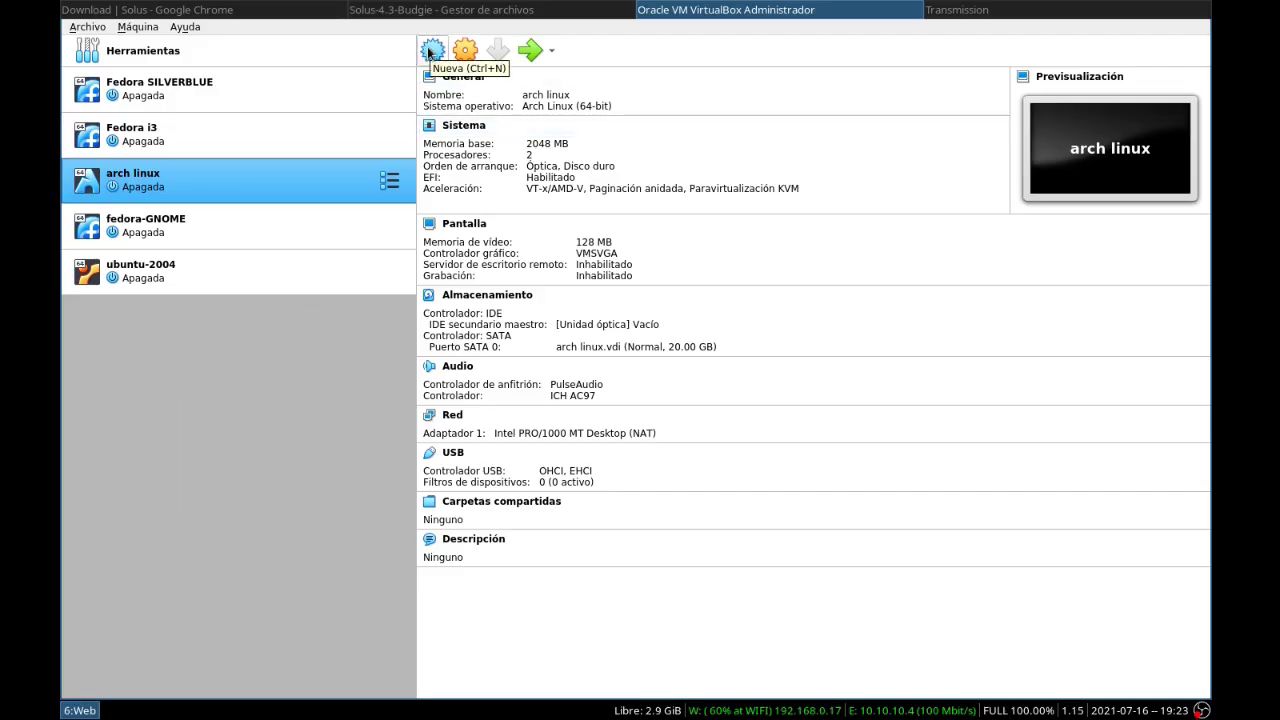
# Start a new machine named Solus-Budgie with type Linux and version Other Linux (64-bit)
pyautogui.click(429, 53)
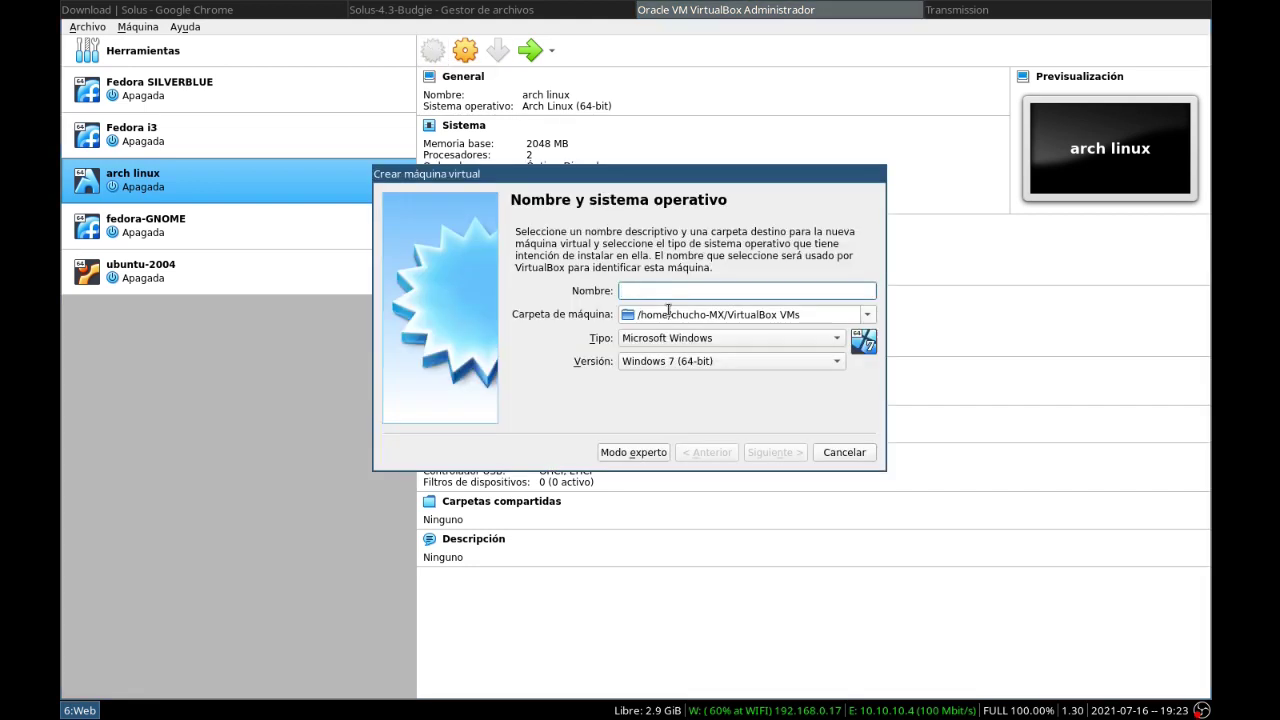
pyautogui.write('Solus-Budgie')
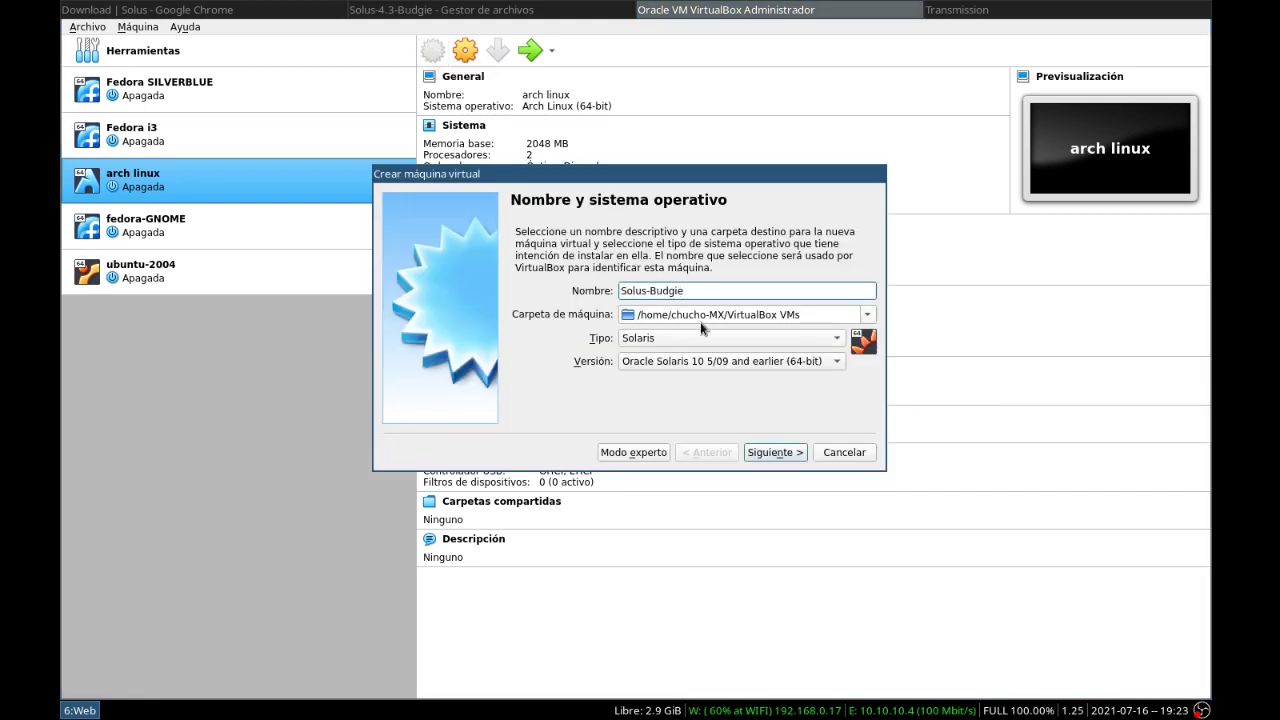
pyautogui.click(668, 339)
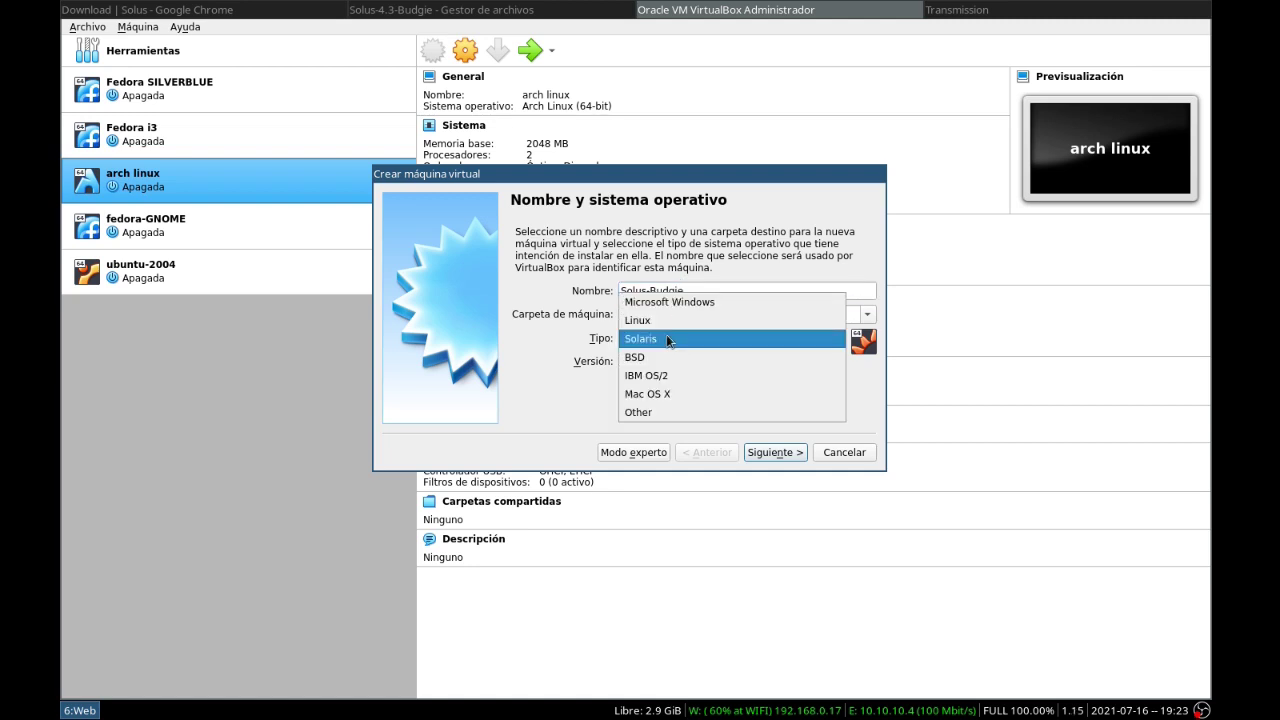
pyautogui.click(664, 321)
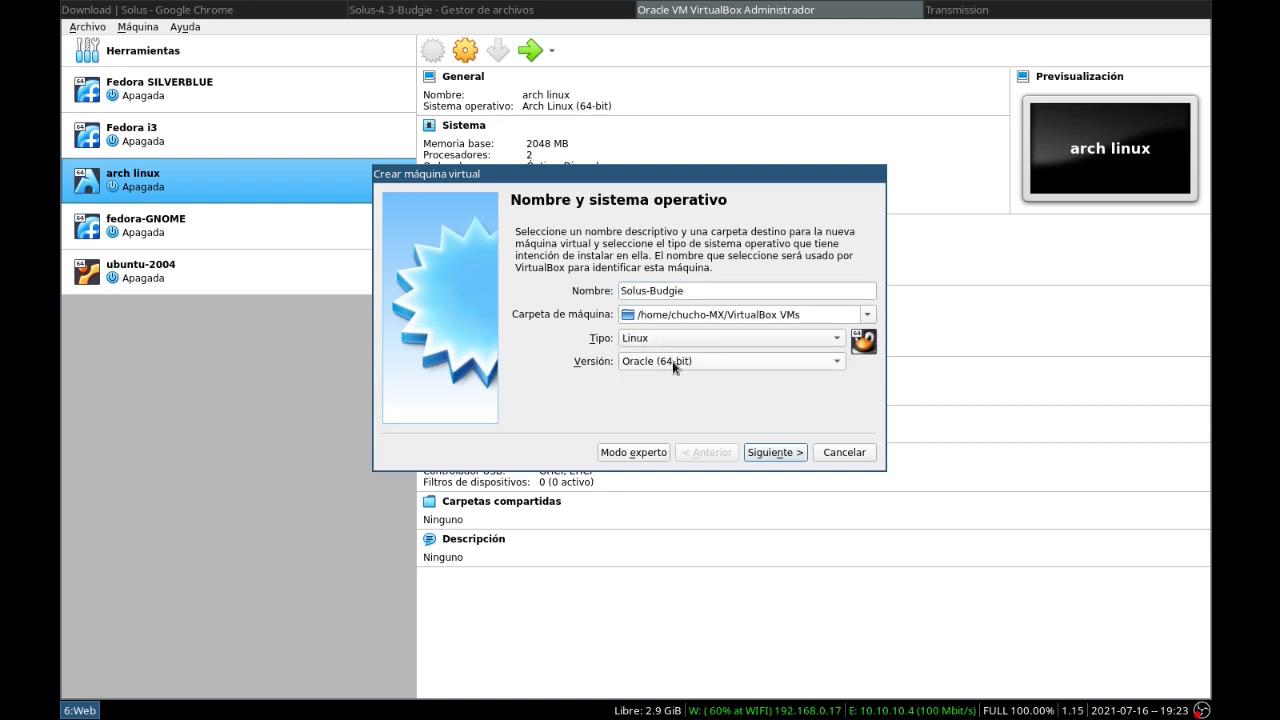
pyautogui.click(672, 361)
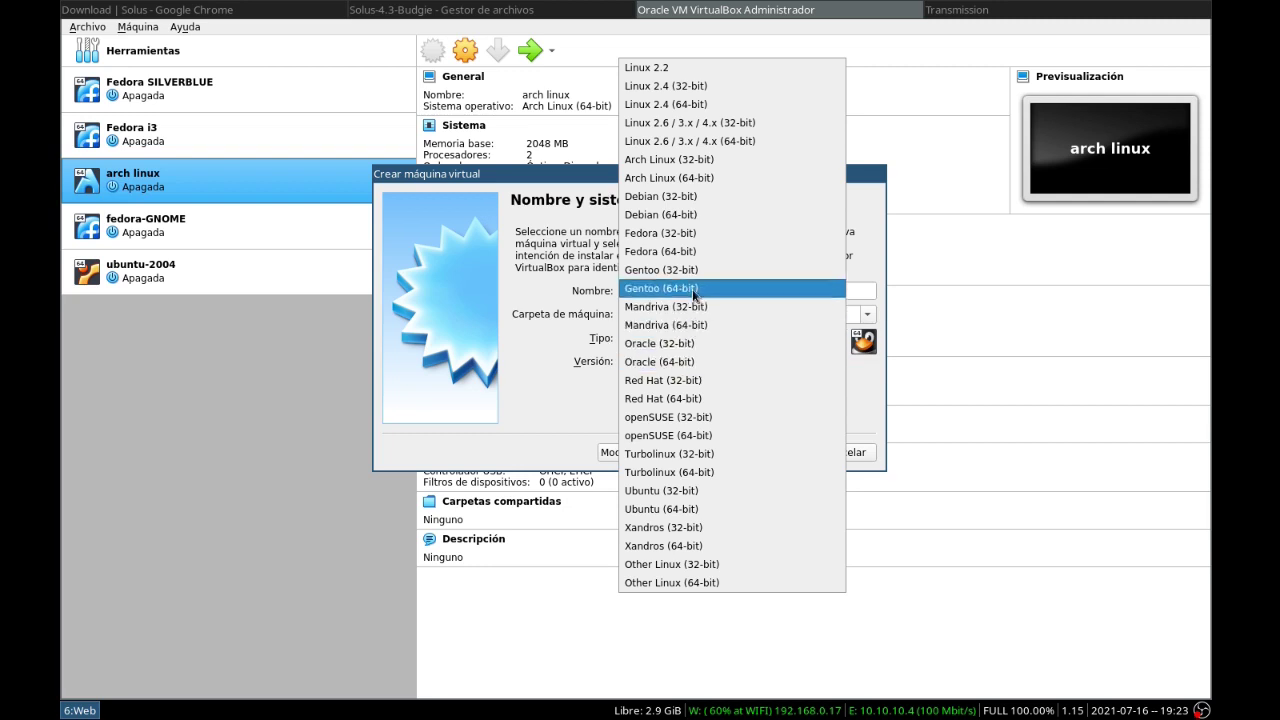
pyautogui.click(709, 584)
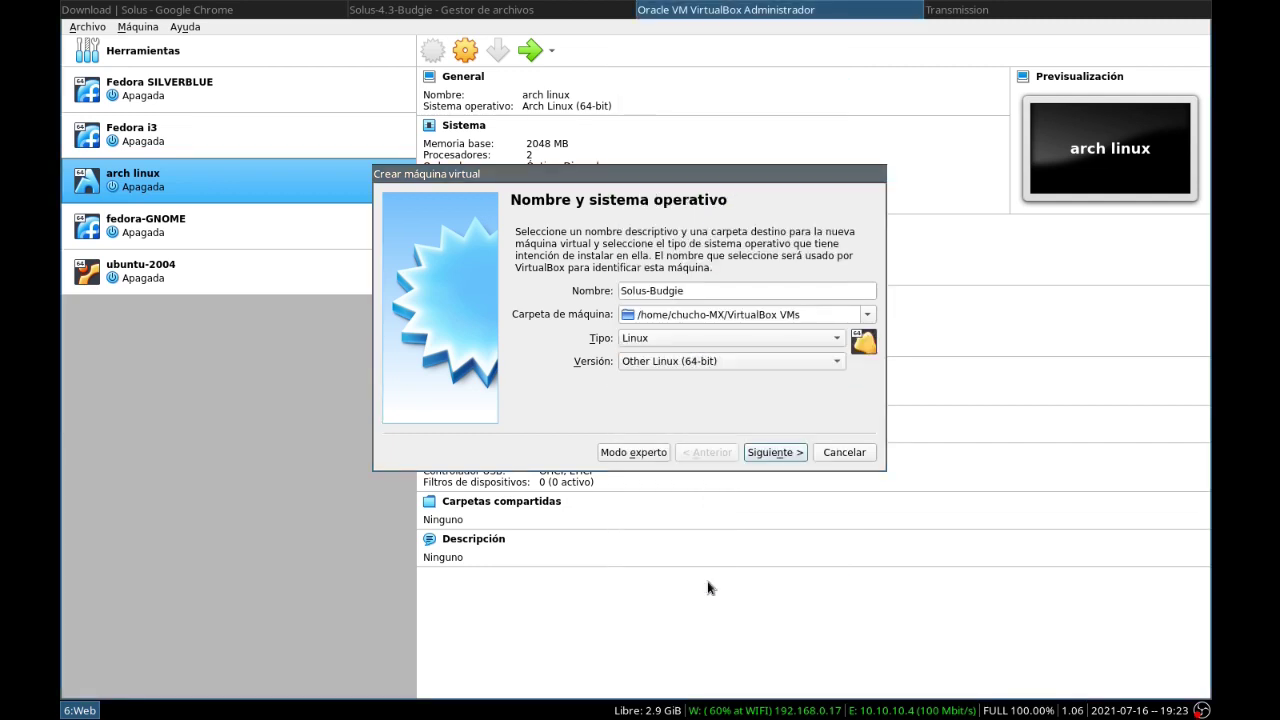
pyautogui.click(769, 456)
# Give the machine 2048 MB of memory
pyautogui.doubleClick(820, 289)
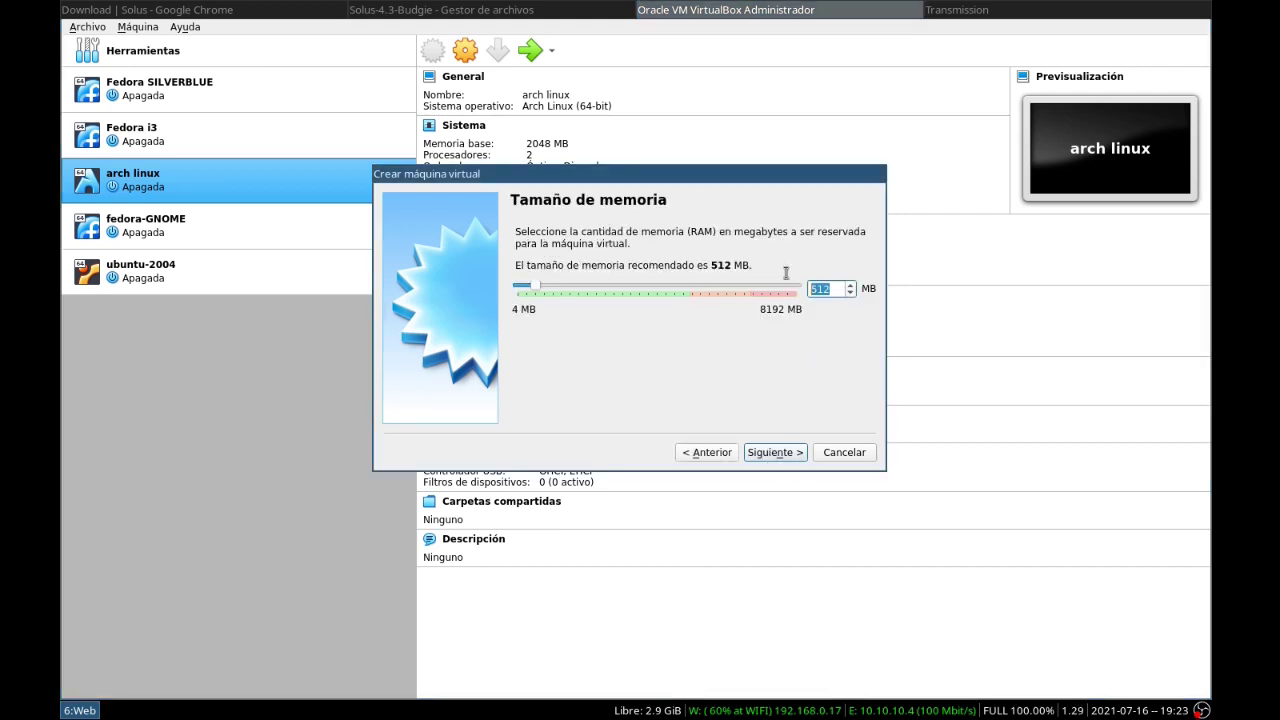
pyautogui.write('2048')
pyautogui.click(773, 455)
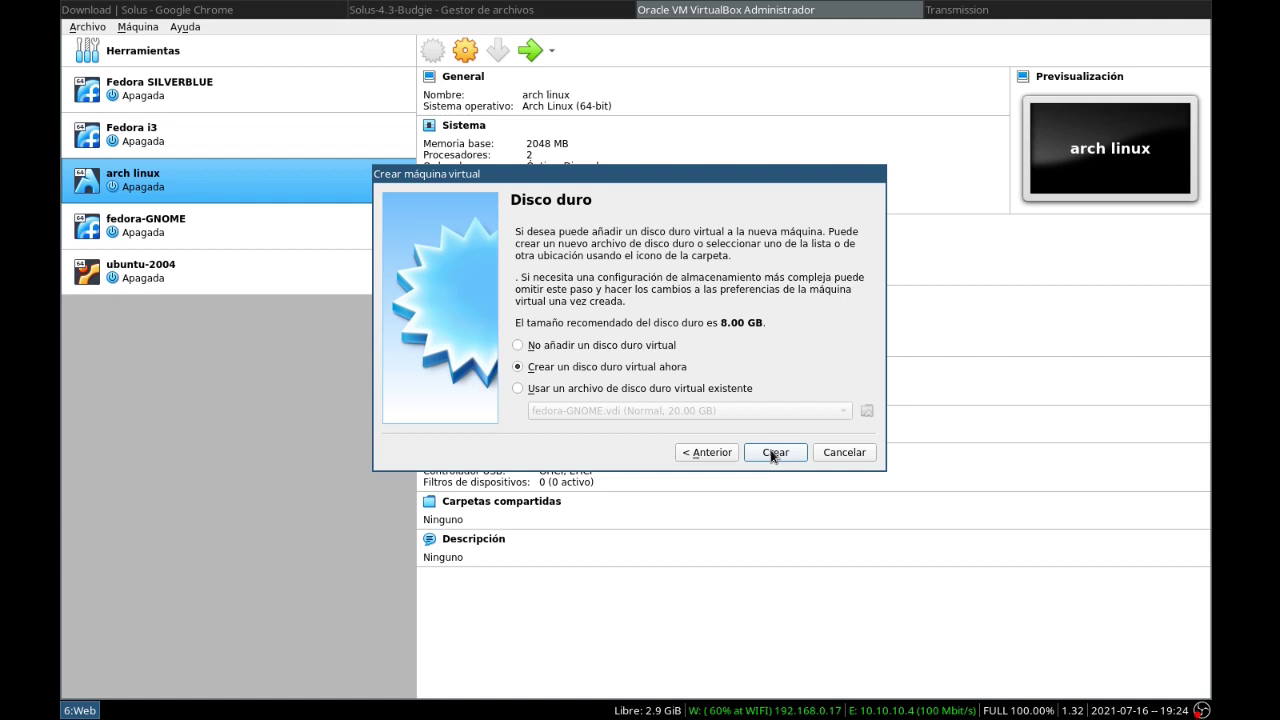
# Create a new VDI virtual hard disk sized 20 GB
pyautogui.click(775, 452)
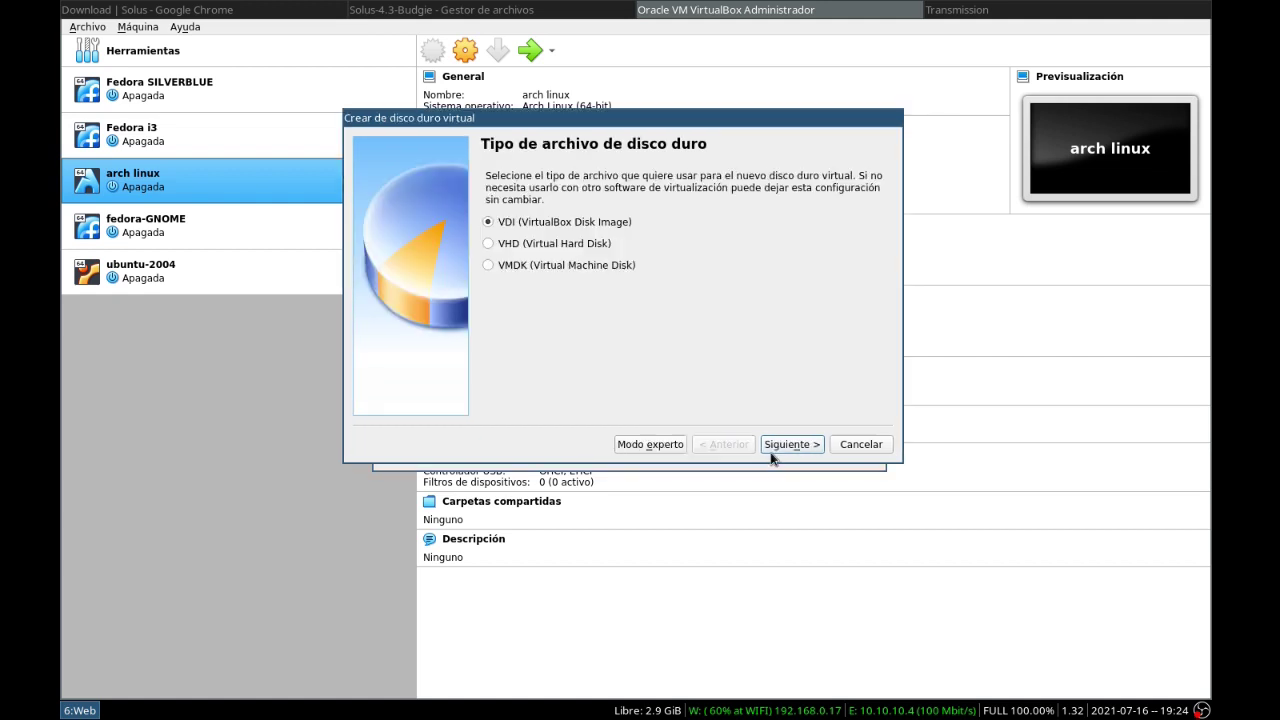
pyautogui.click(776, 446)
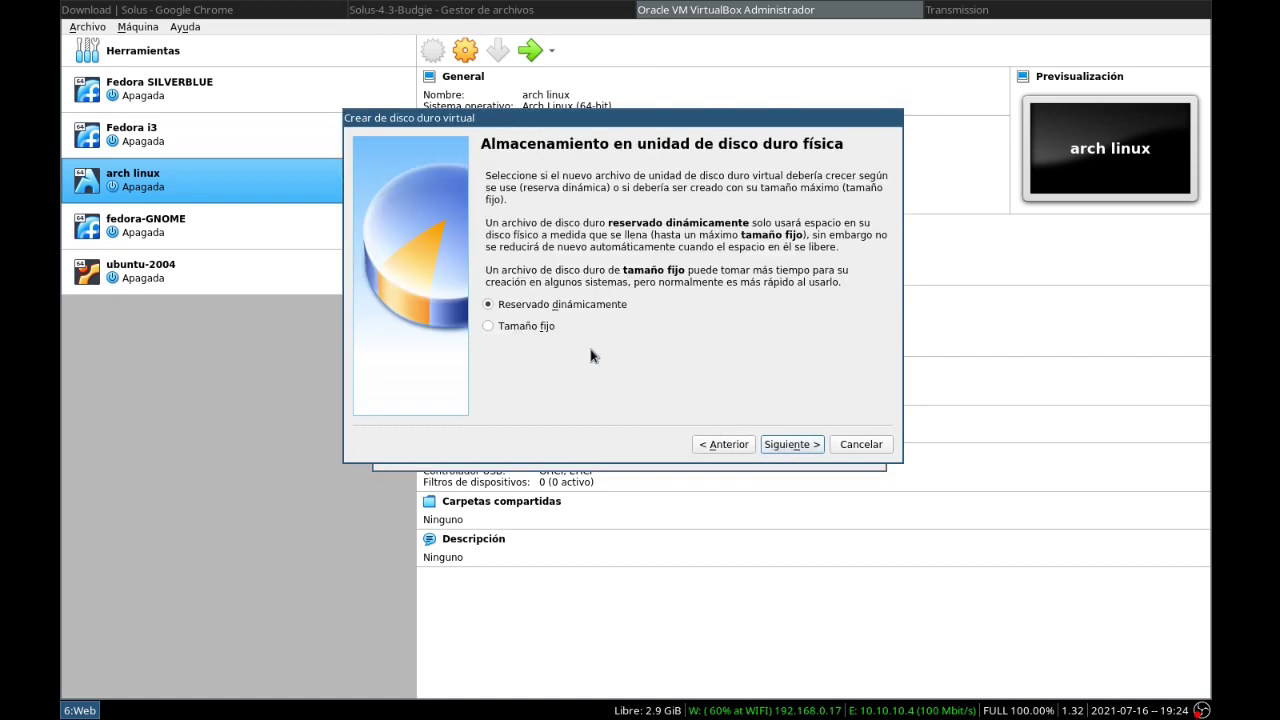
pyautogui.click(520, 328)
pyautogui.click(788, 446)
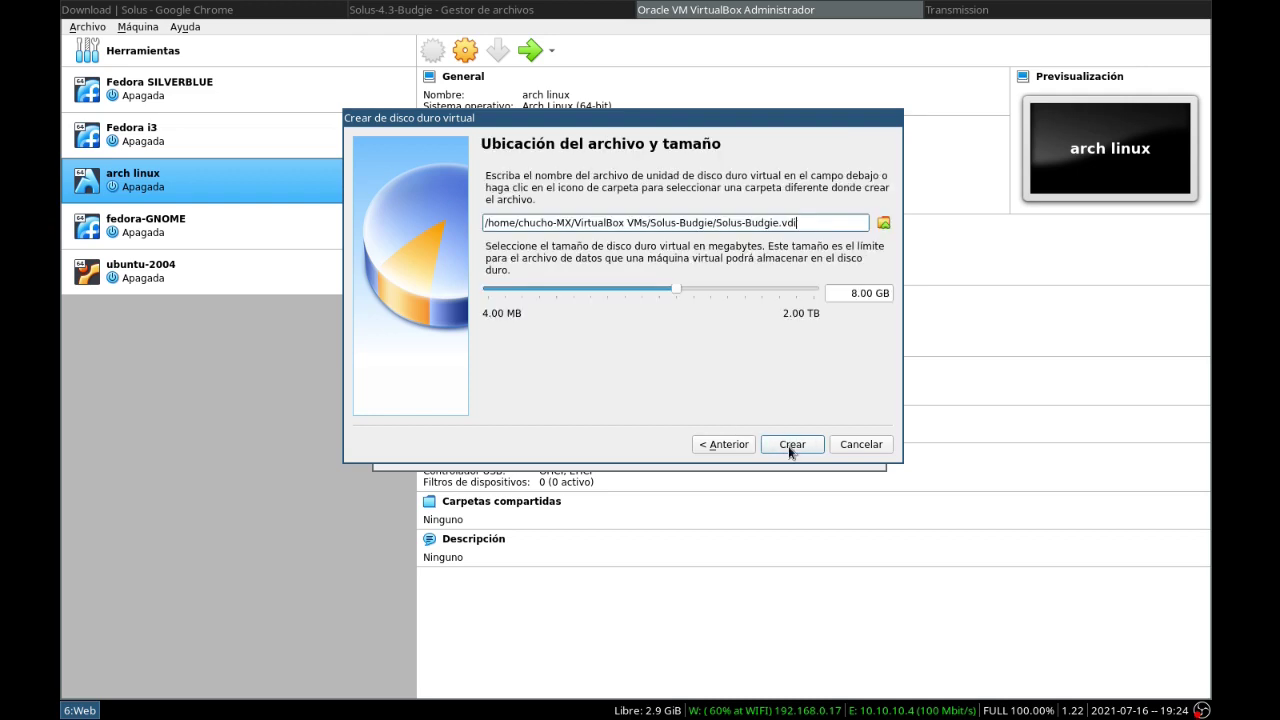
pyautogui.click(840, 292)
pyautogui.press('Delete')
pyautogui.write('20')
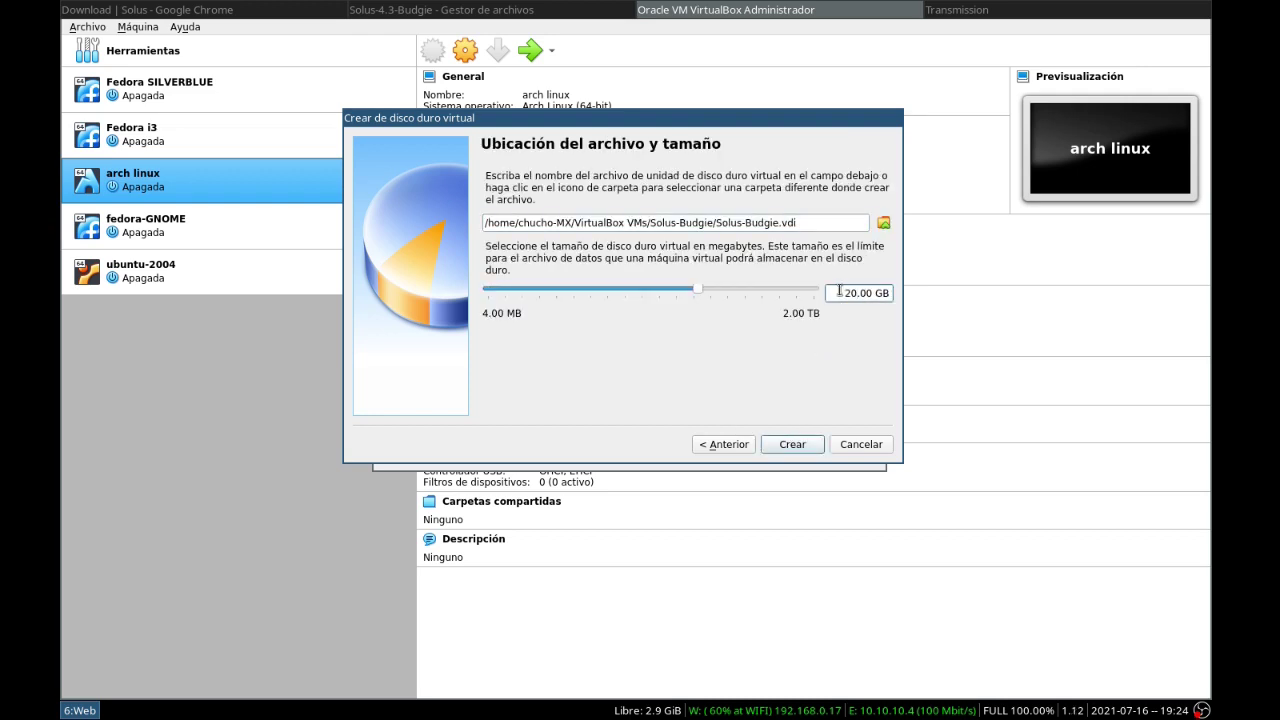
pyautogui.click(795, 443)
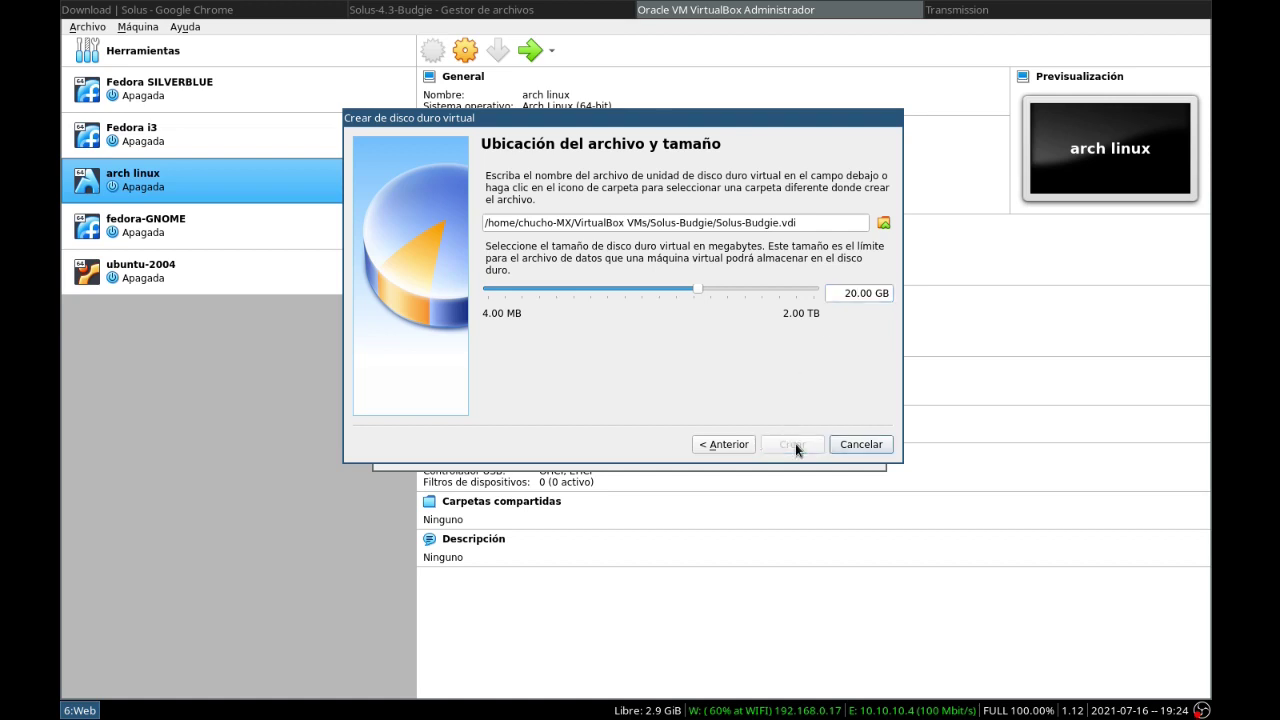
# In System settings, remove floppy from boot order, enable EFI and set 2 processors
pyautogui.click(465, 52)
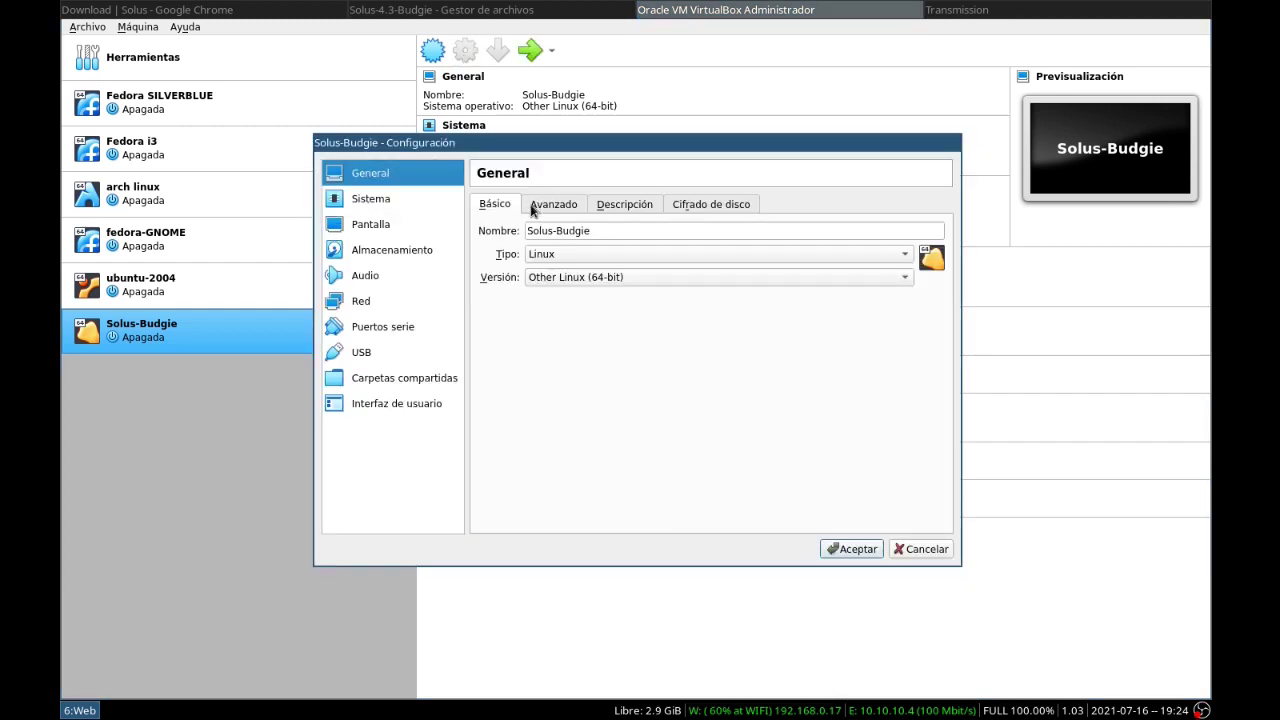
pyautogui.click(387, 200)
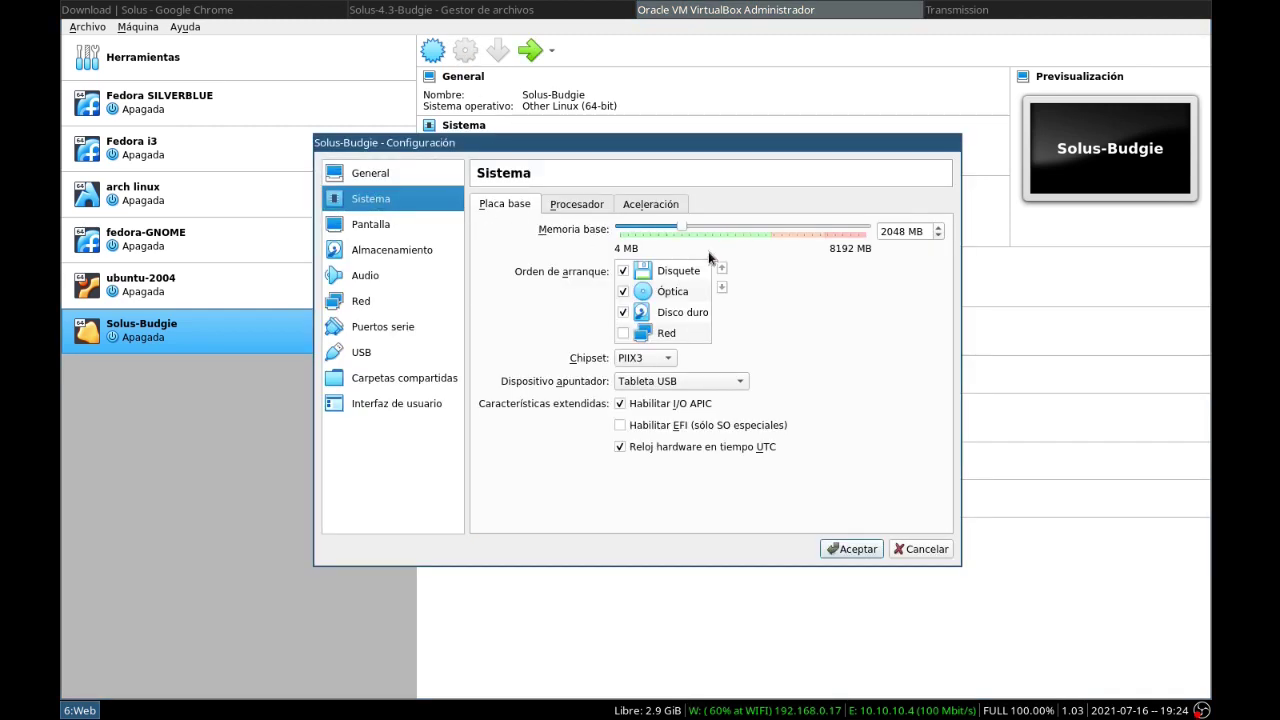
pyautogui.click(624, 271)
pyautogui.click(621, 426)
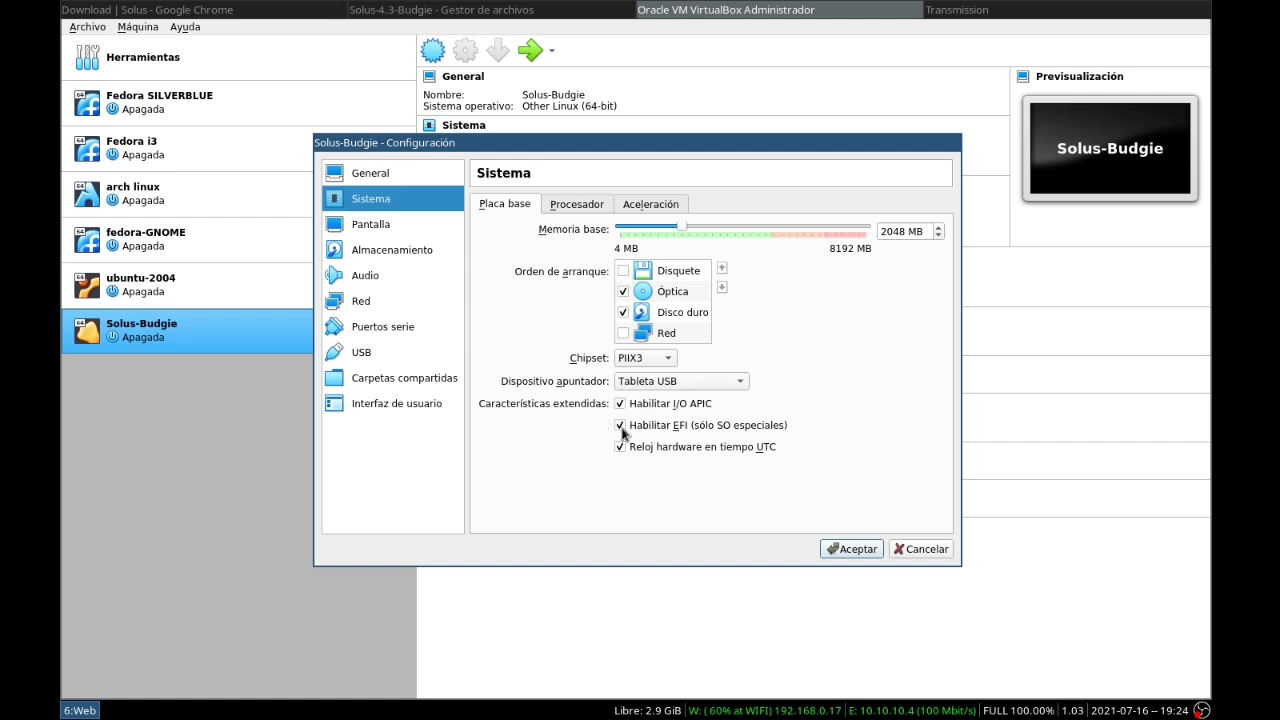
pyautogui.click(578, 205)
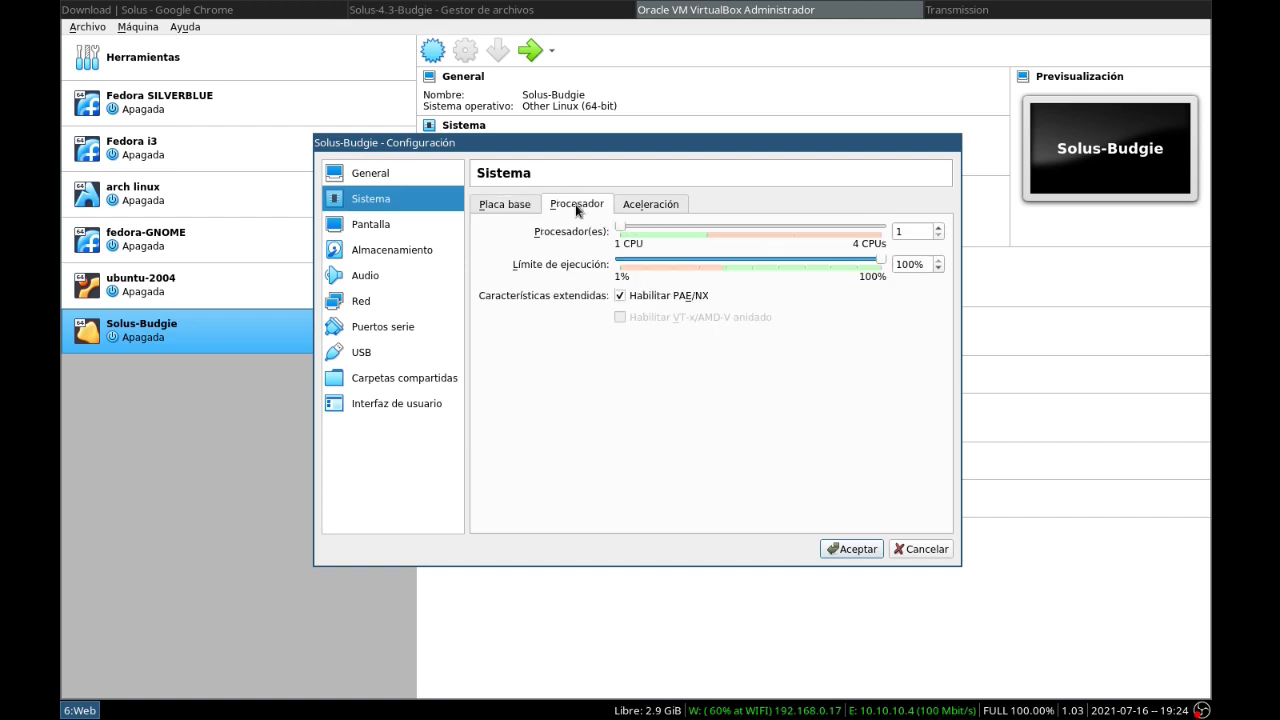
pyautogui.click(938, 228)
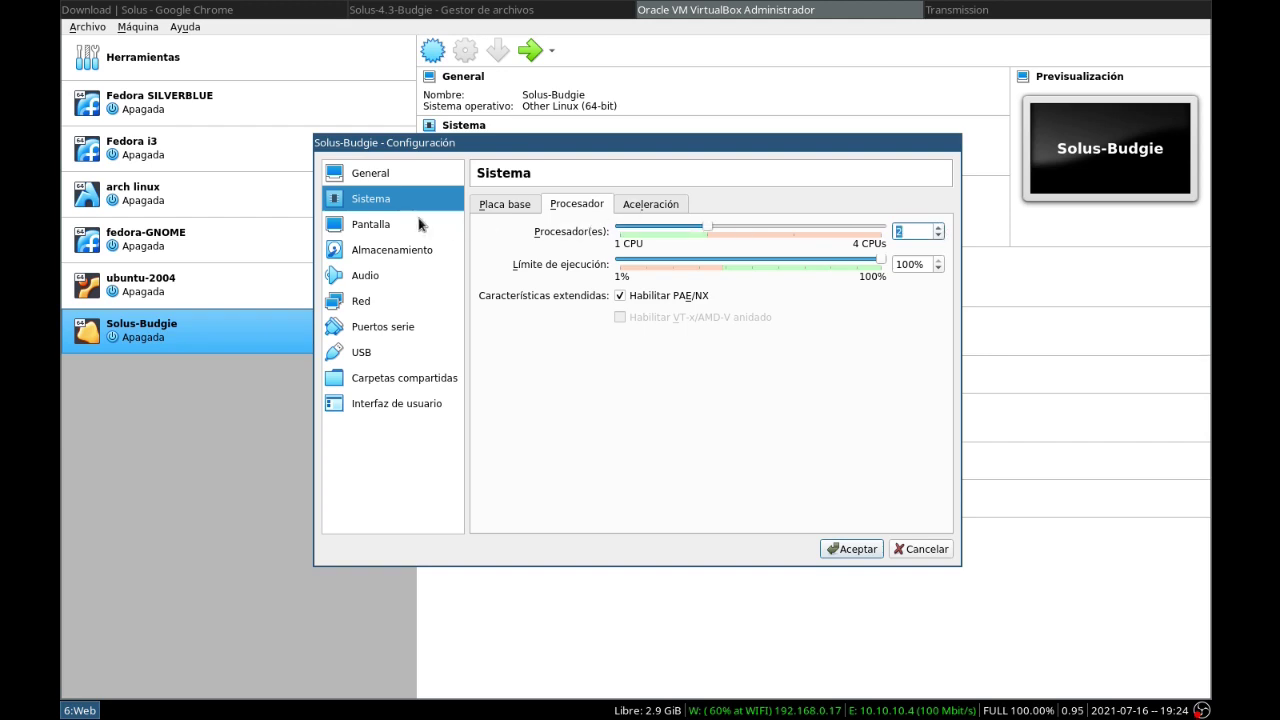
# Raise video memory to 128 MB and save the machine settings
pyautogui.click(371, 224)
pyautogui.moveTo(633, 227); pyautogui.dragTo(885, 234)
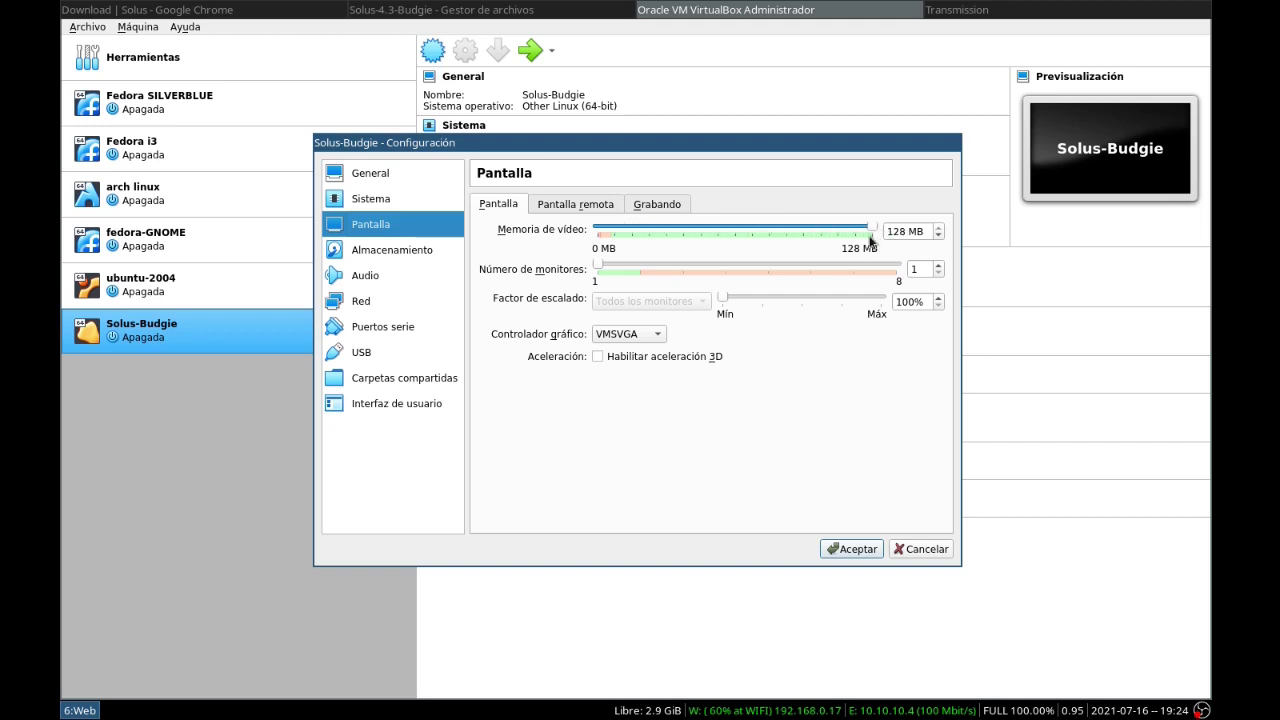
pyautogui.click(365, 252)
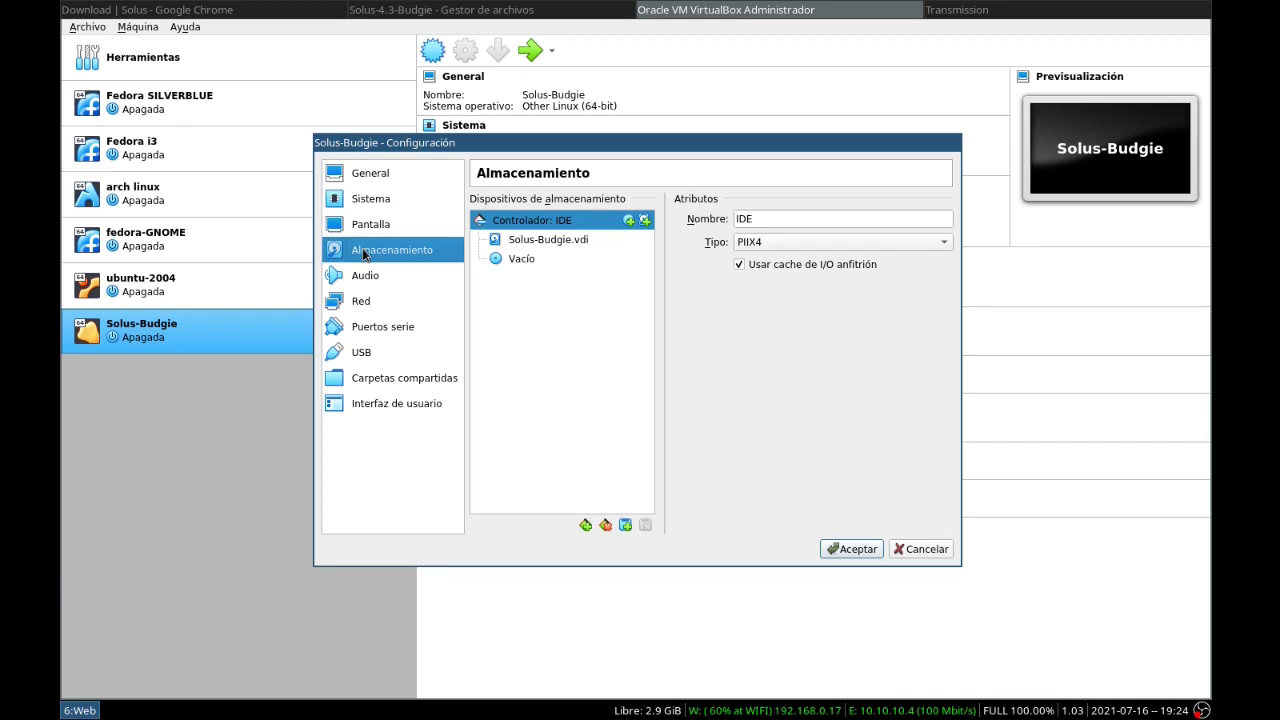
pyautogui.click(365, 228)
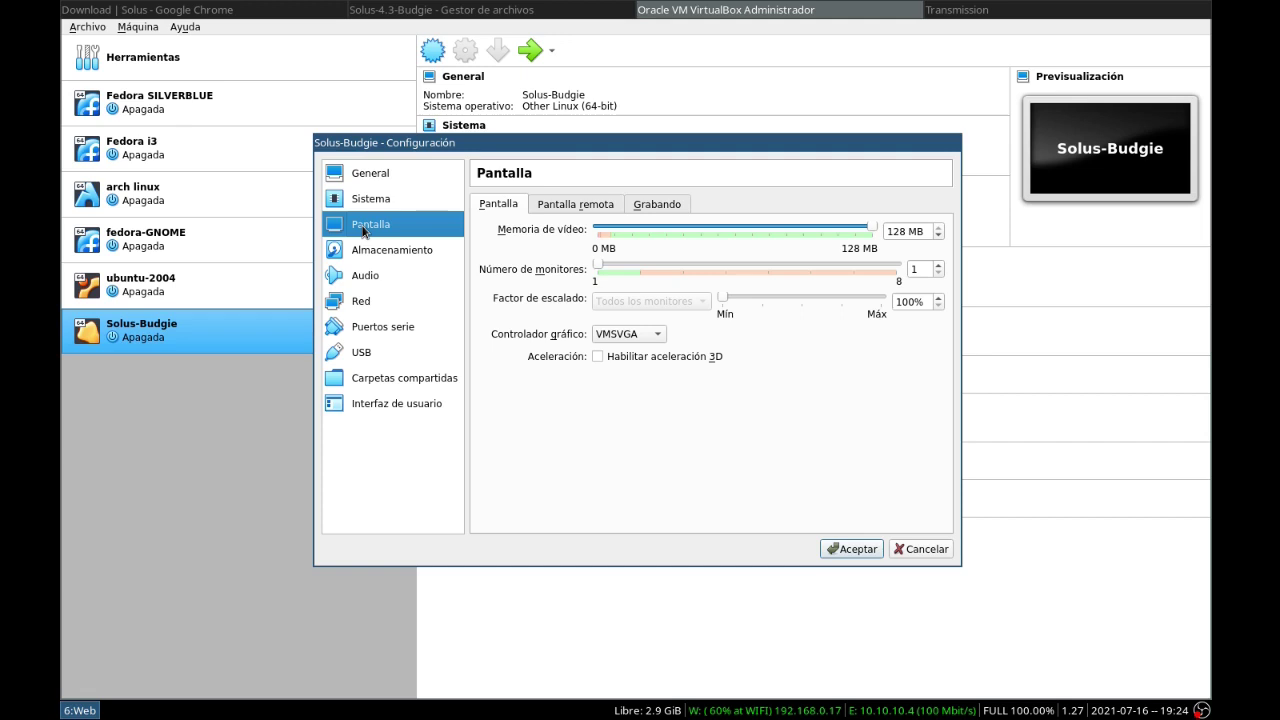
pyautogui.click(852, 549)
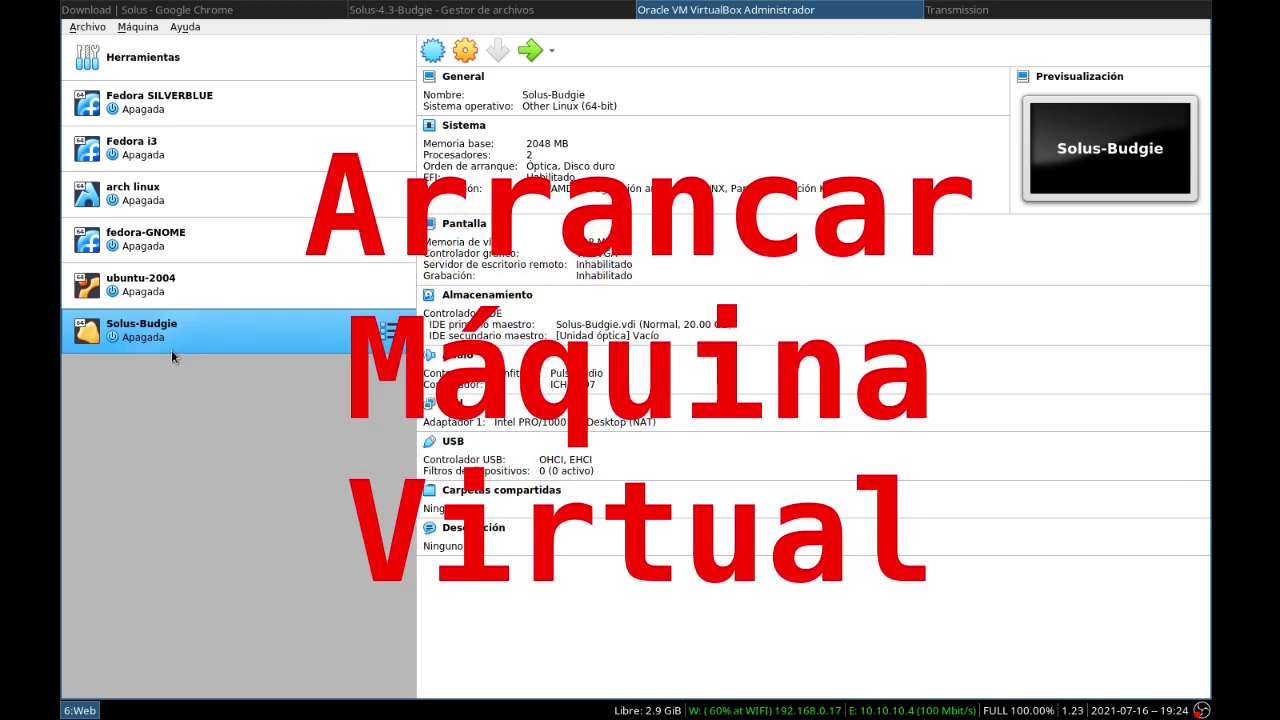
# Start Solus-Budgie using Downloads/Solus-4.3-Budgie/Solus-4.3-Budgie.iso as the start disk
pyautogui.doubleClick(150, 342)
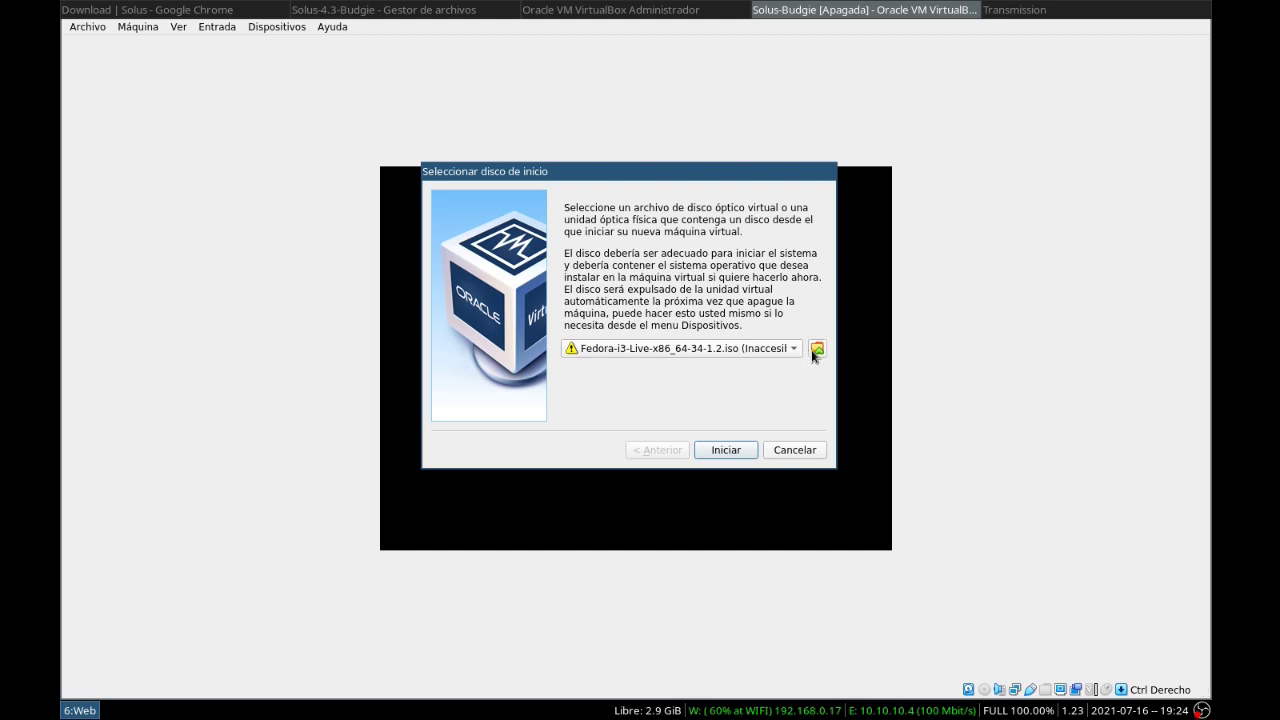
pyautogui.click(817, 349)
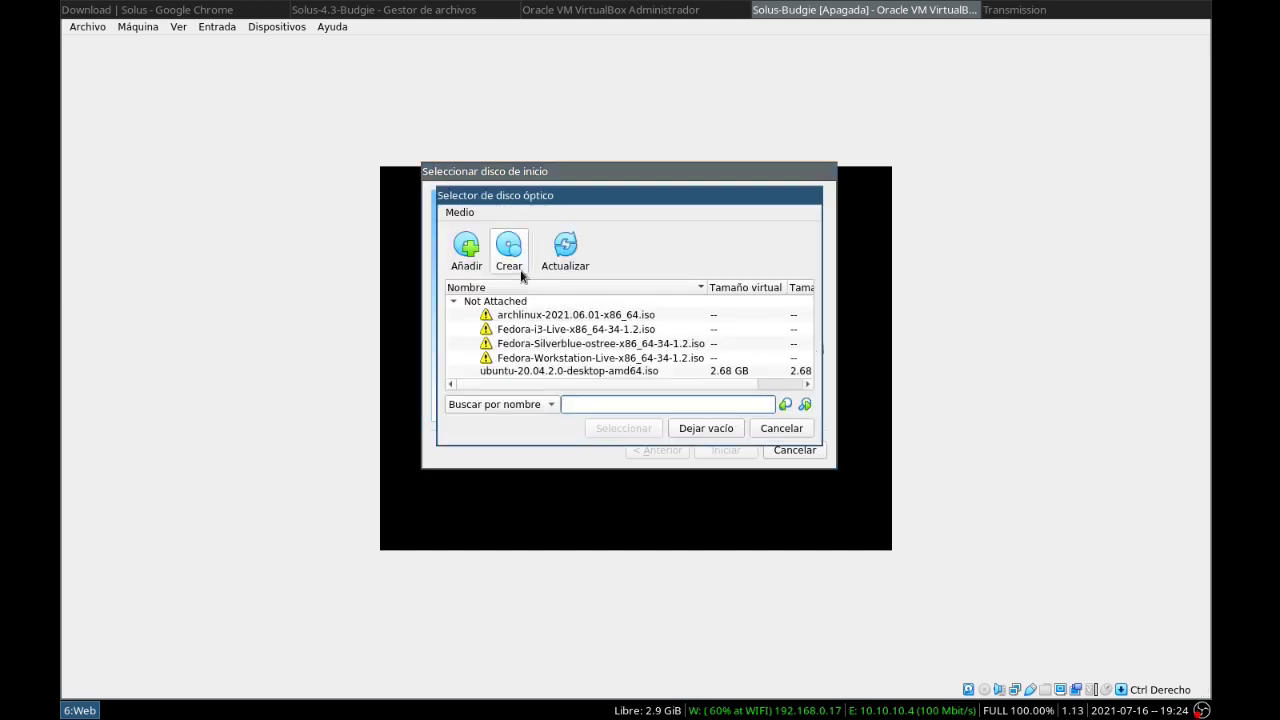
pyautogui.click(468, 252)
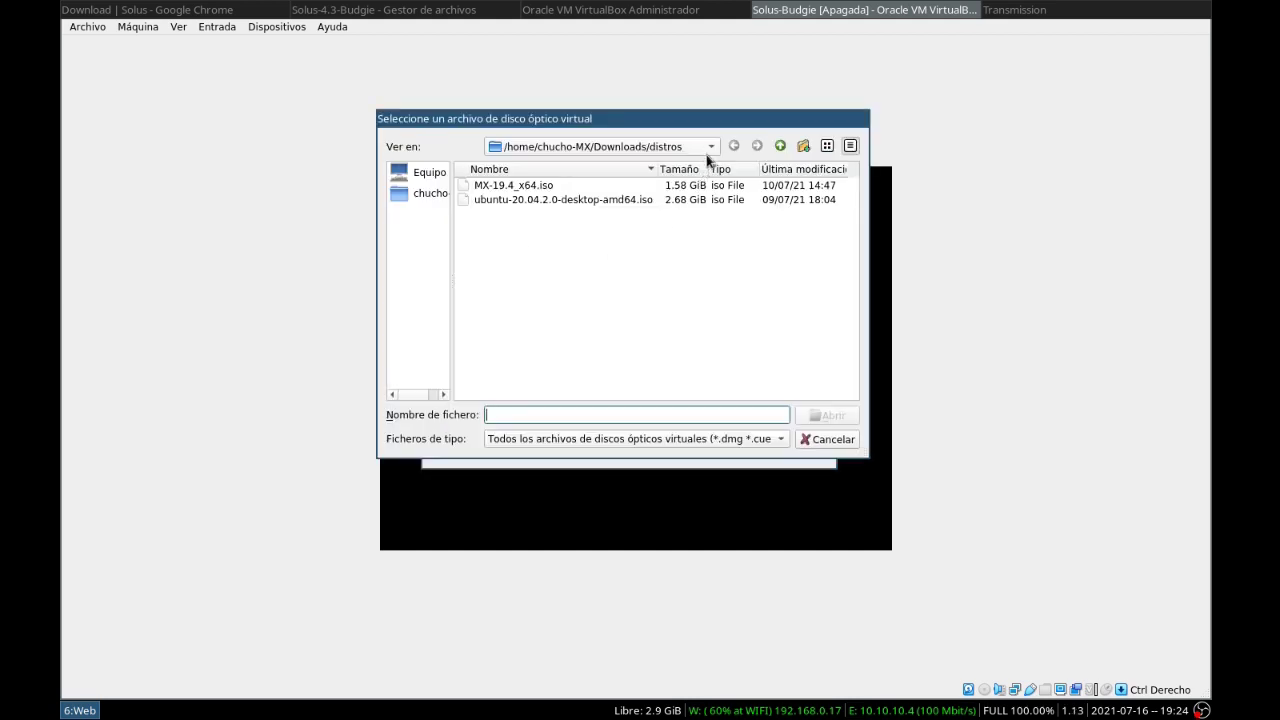
pyautogui.click(781, 146)
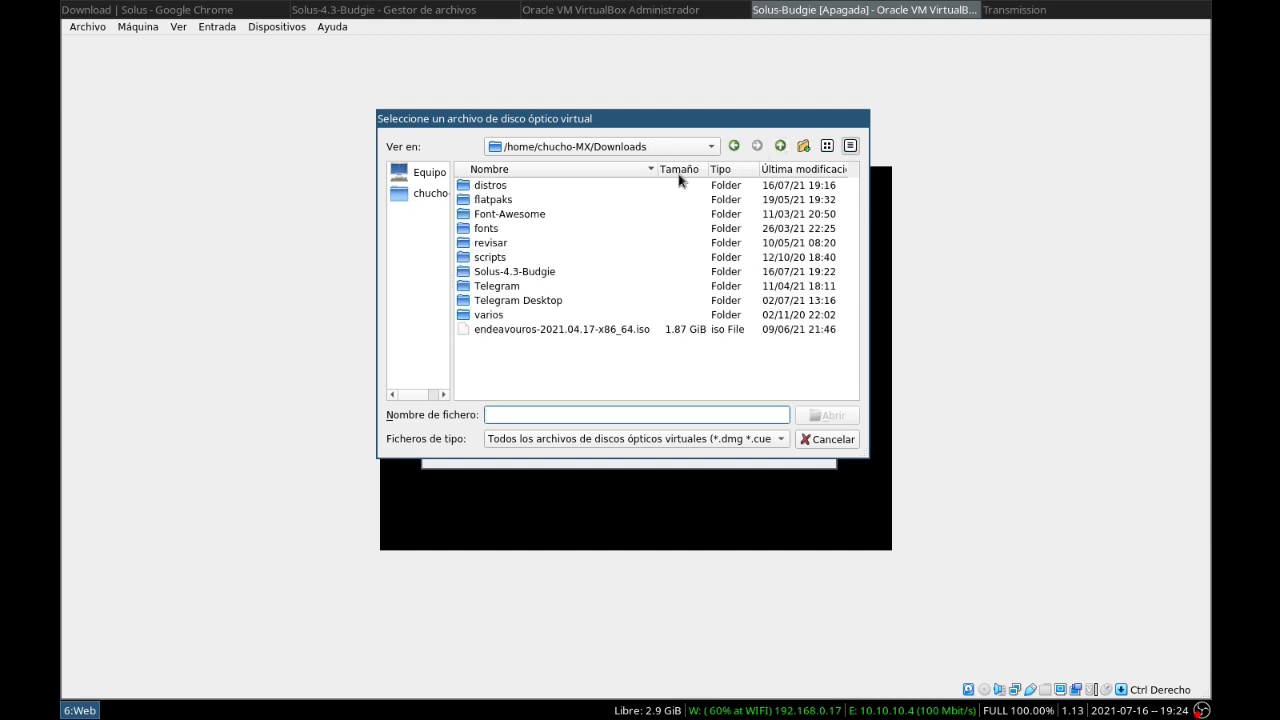
pyautogui.doubleClick(497, 272)
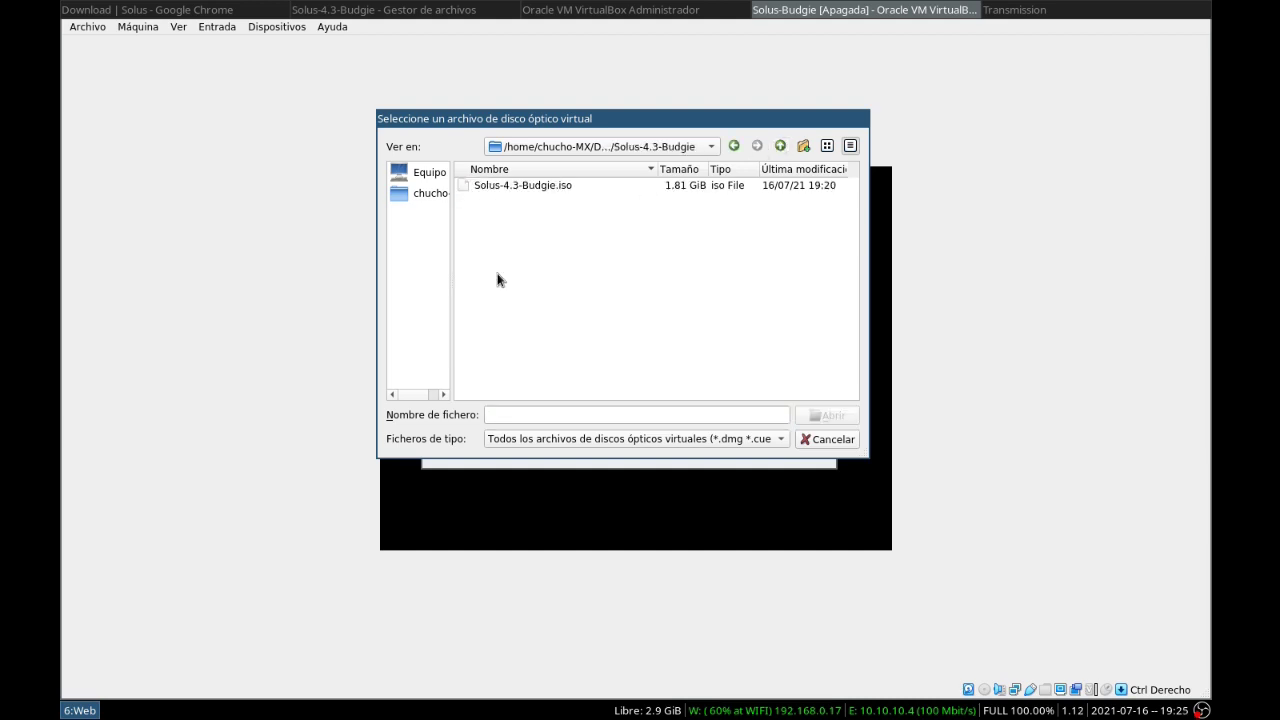
pyautogui.click(547, 190)
pyautogui.click(826, 412)
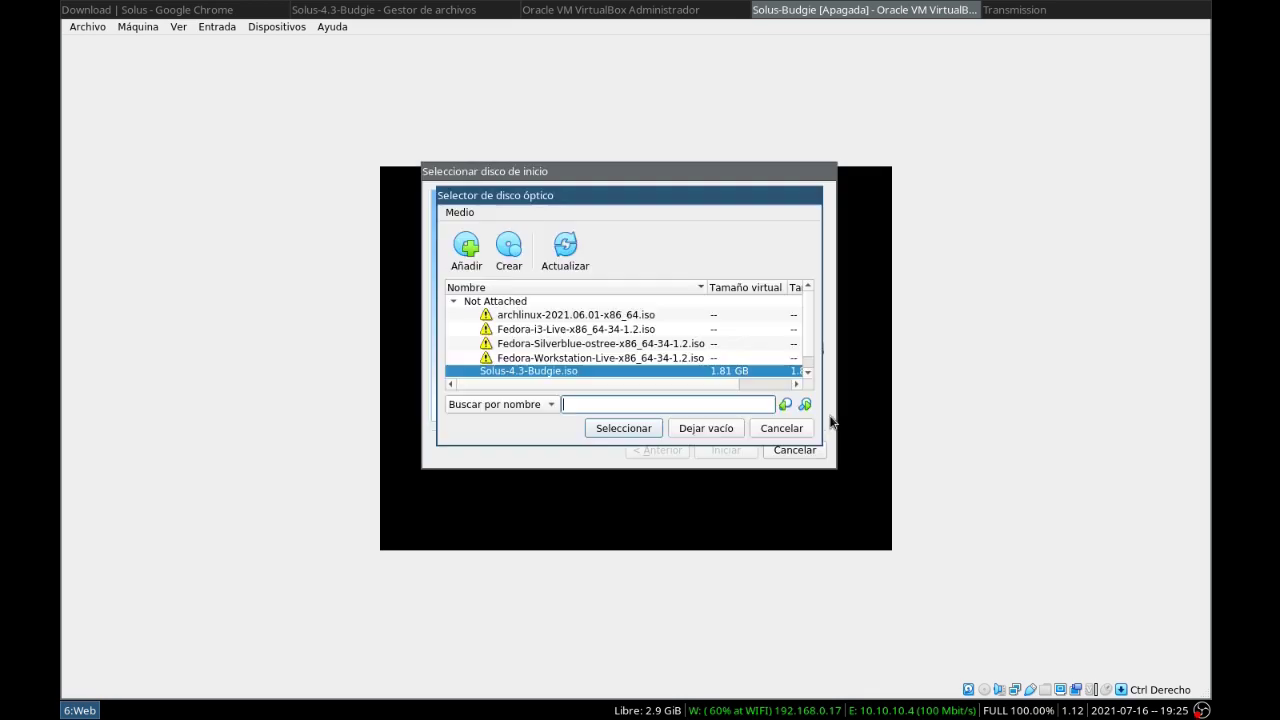
pyautogui.click(639, 428)
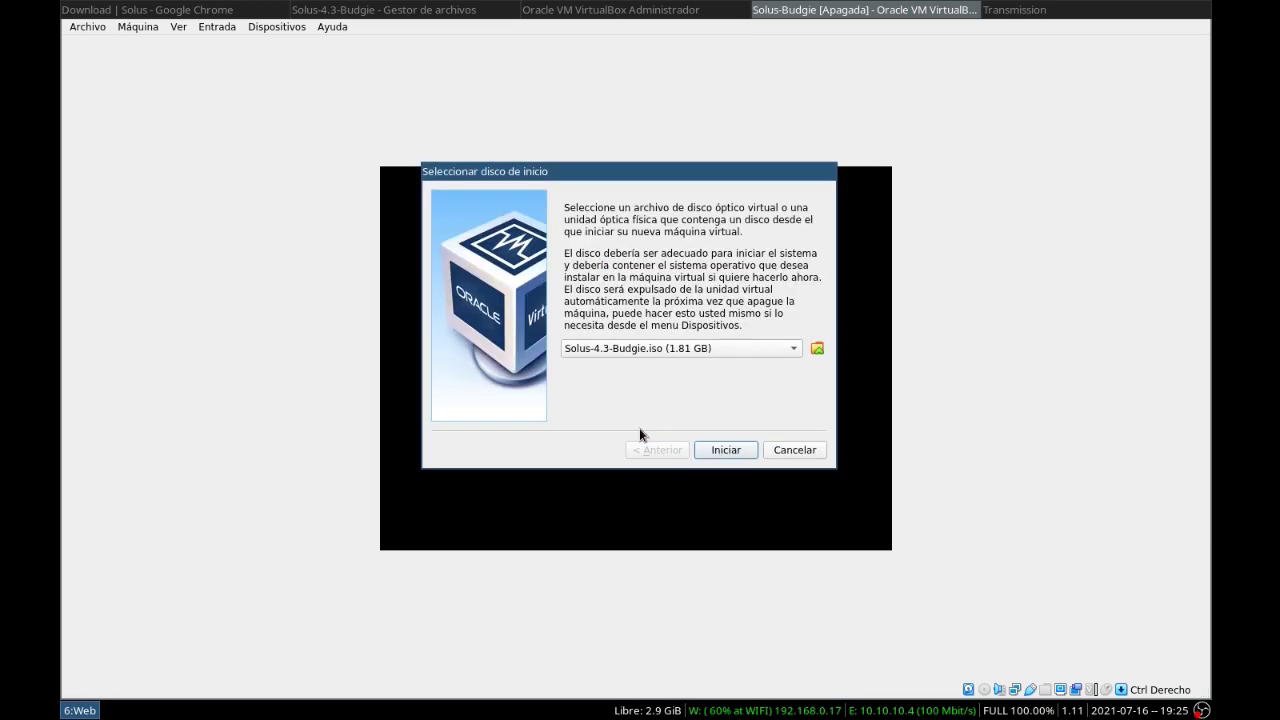
pyautogui.click(724, 450)
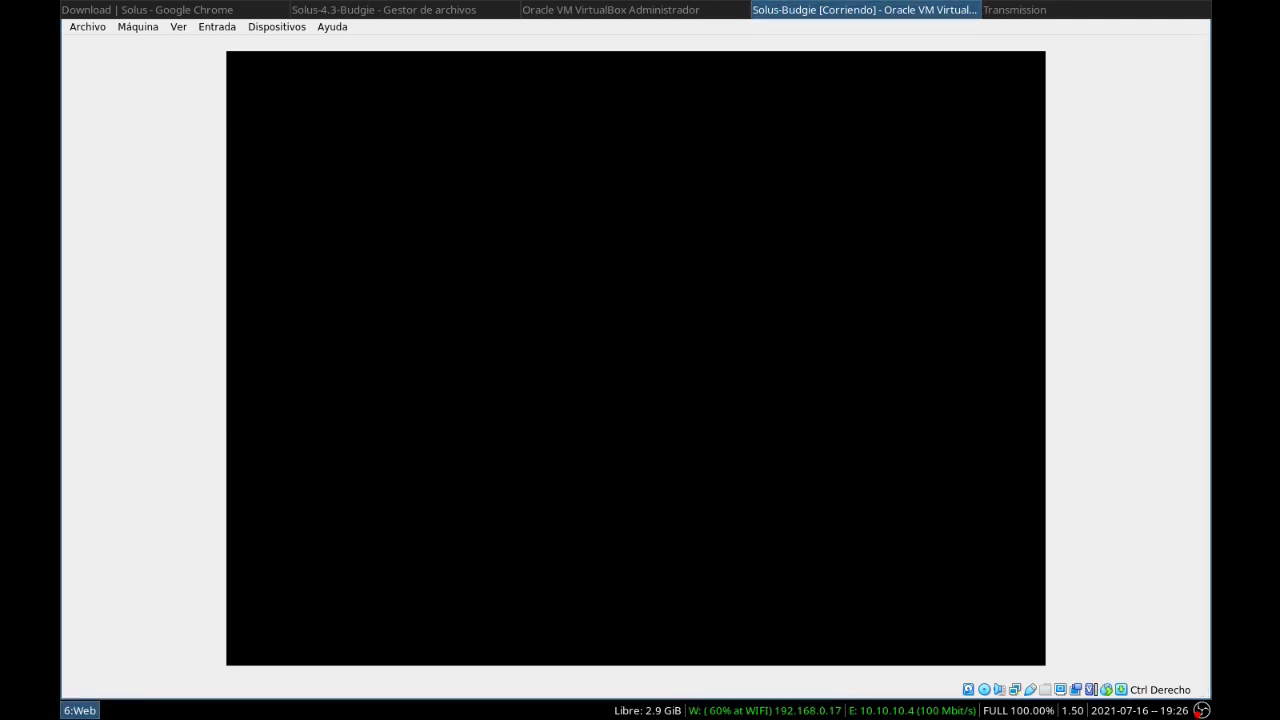
# Power off the running Solus-Budgie virtual machine
pyautogui.click(90, 28)
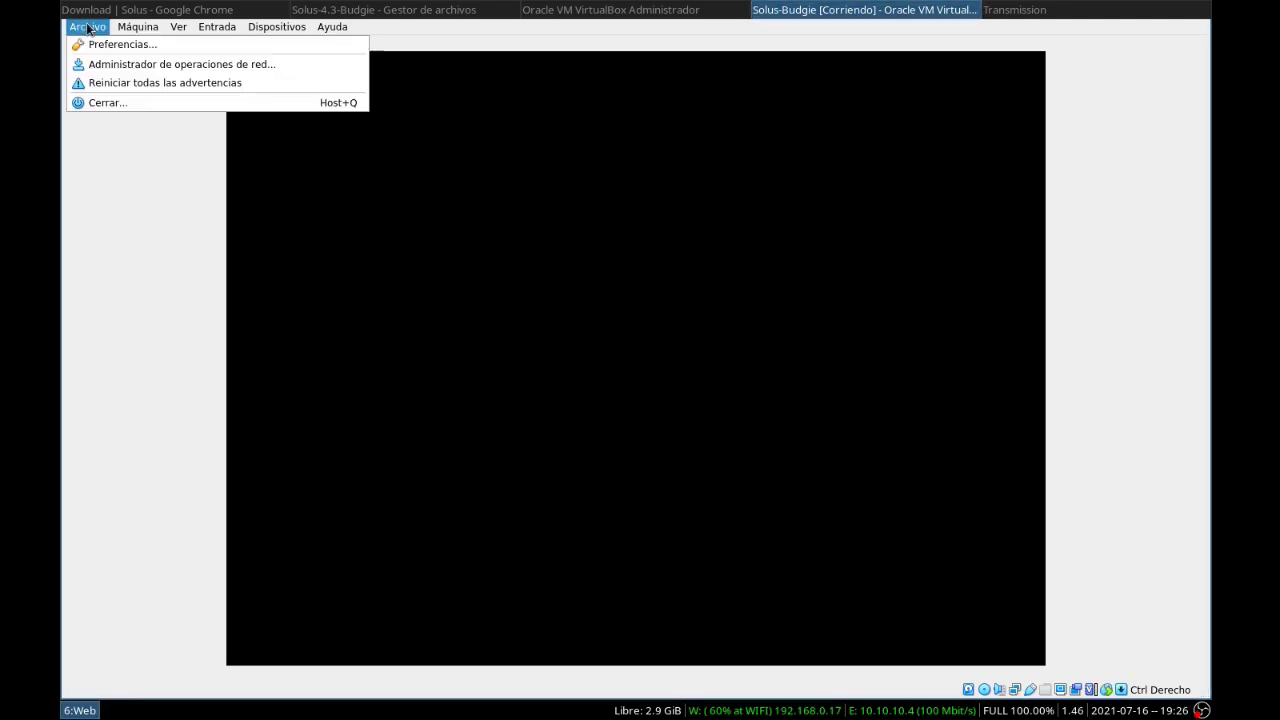
pyautogui.click(136, 104)
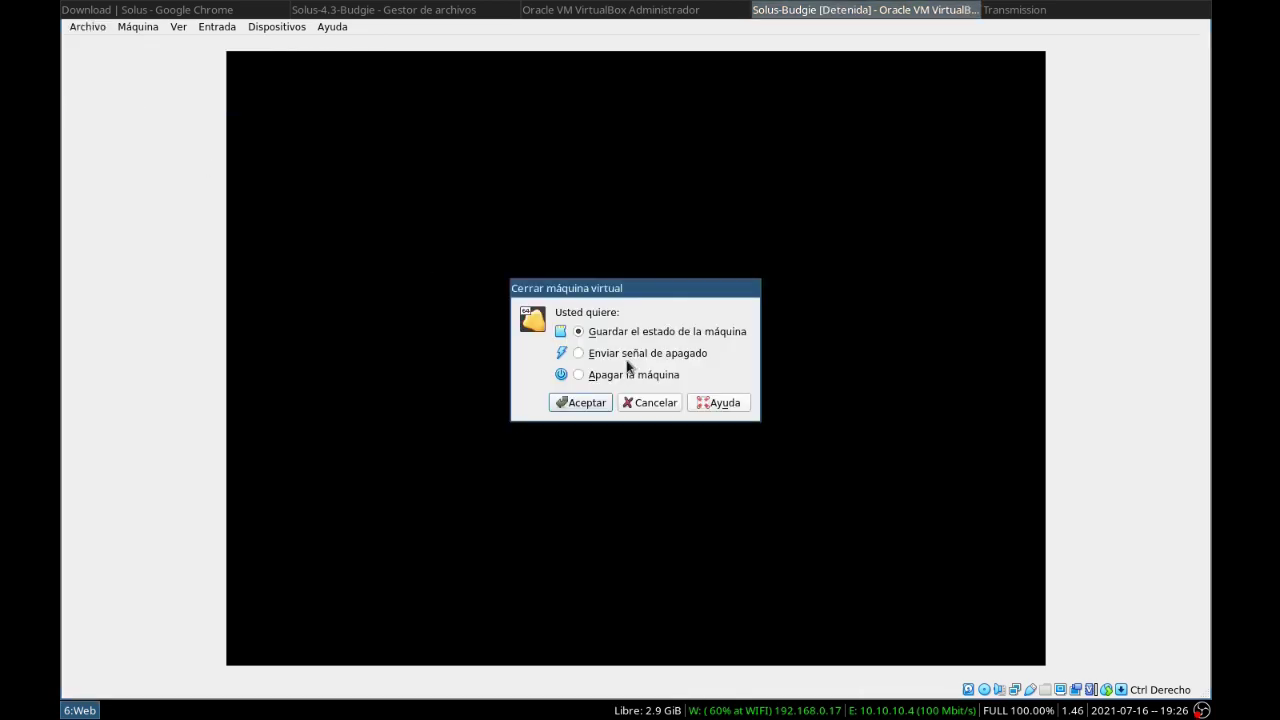
pyautogui.click(594, 376)
pyautogui.click(584, 402)
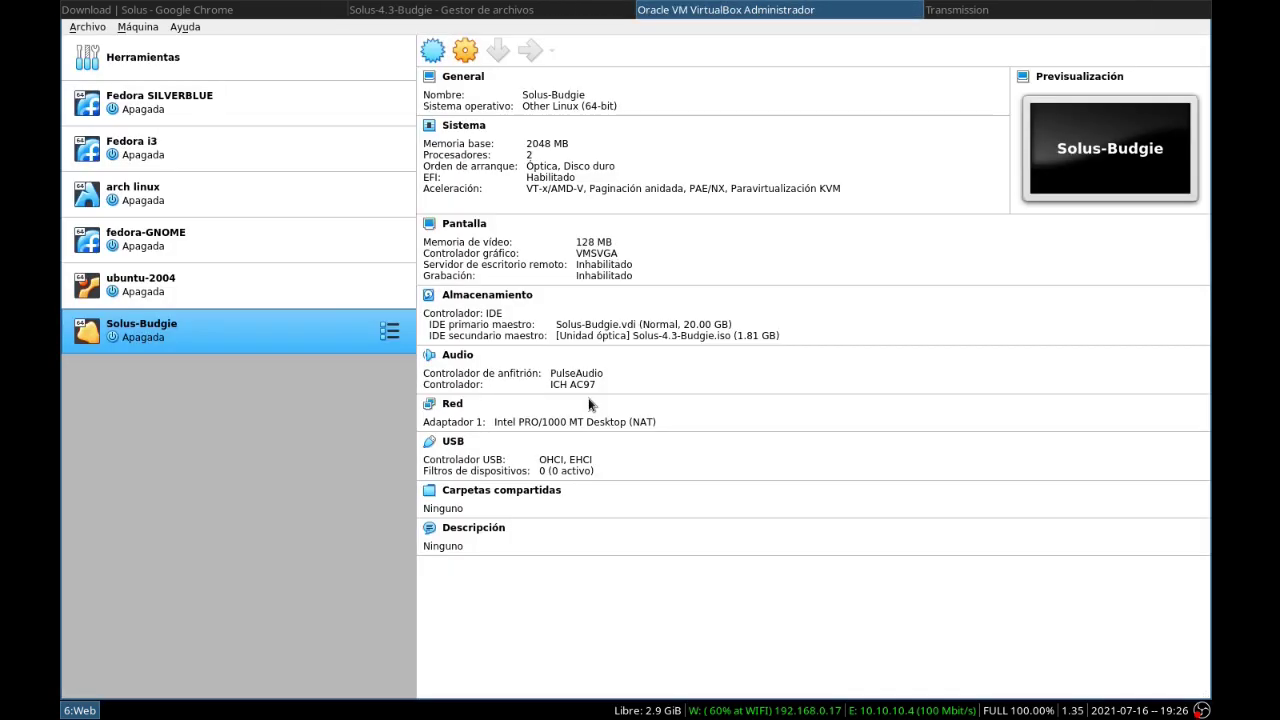
# Set the Solus-Budgie graphics controller to VBoxSVGA and start the VM again
pyautogui.click(466, 58)
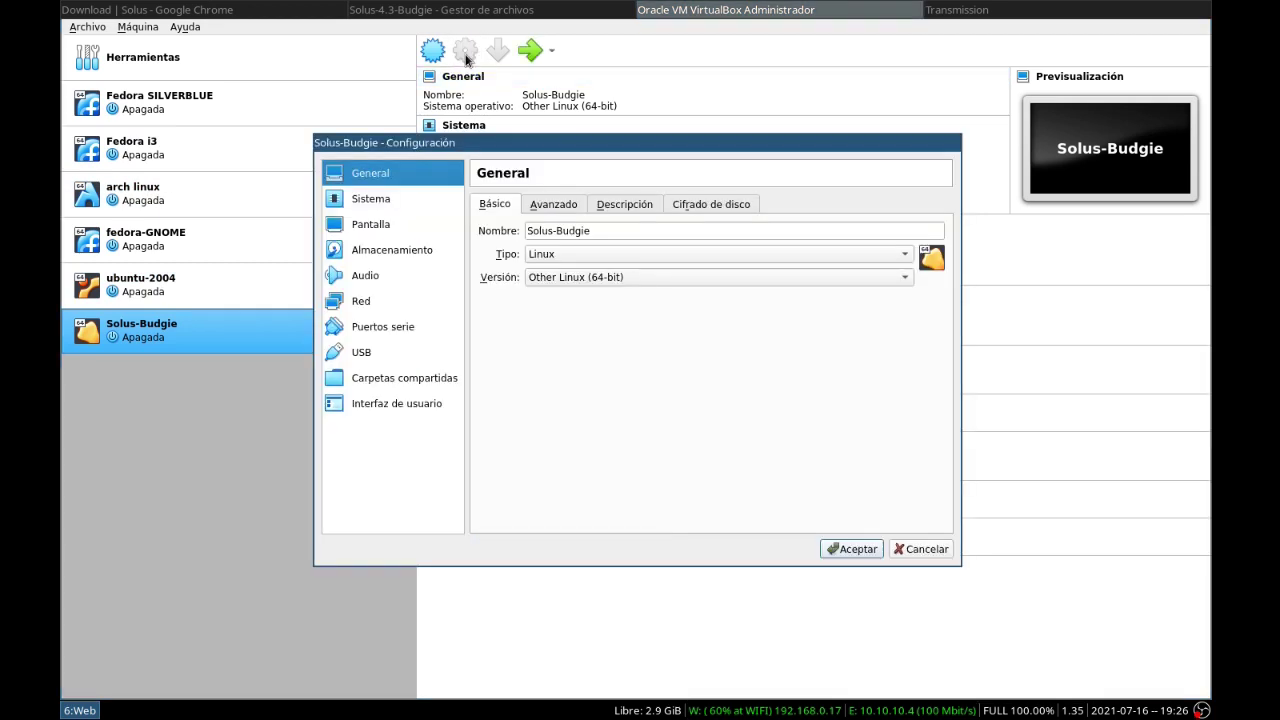
pyautogui.click(370, 226)
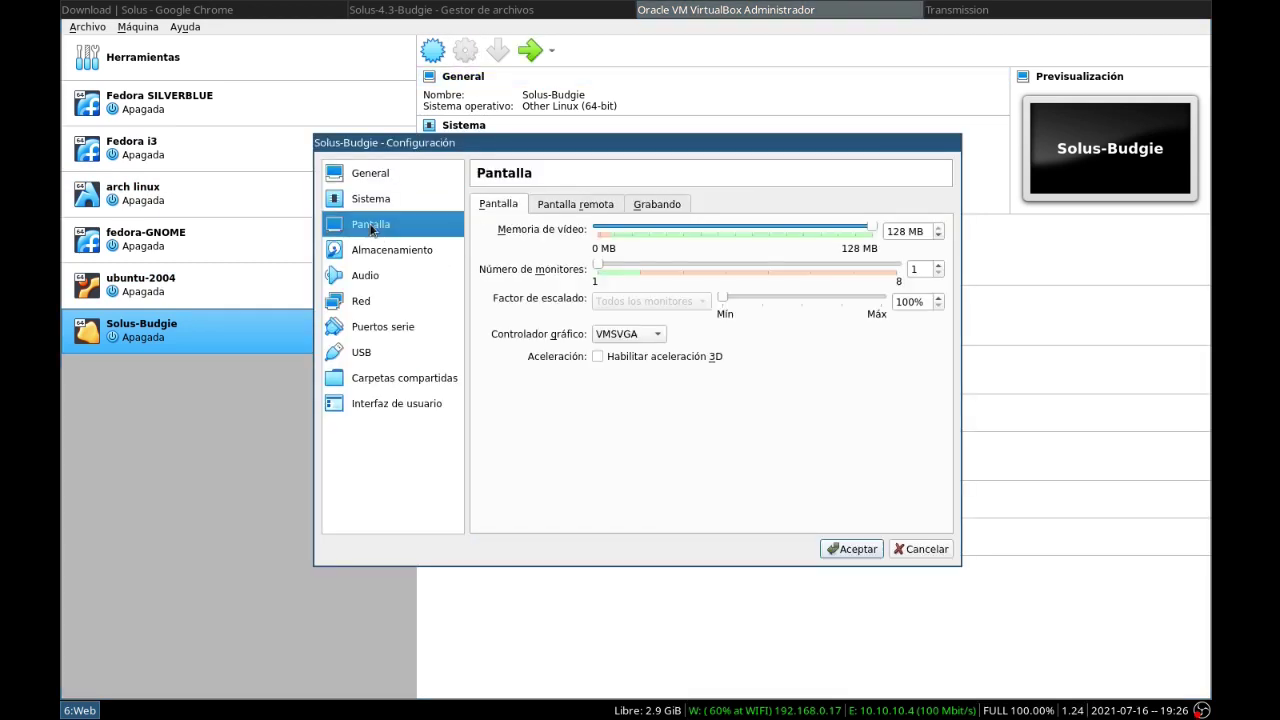
pyautogui.click(643, 340)
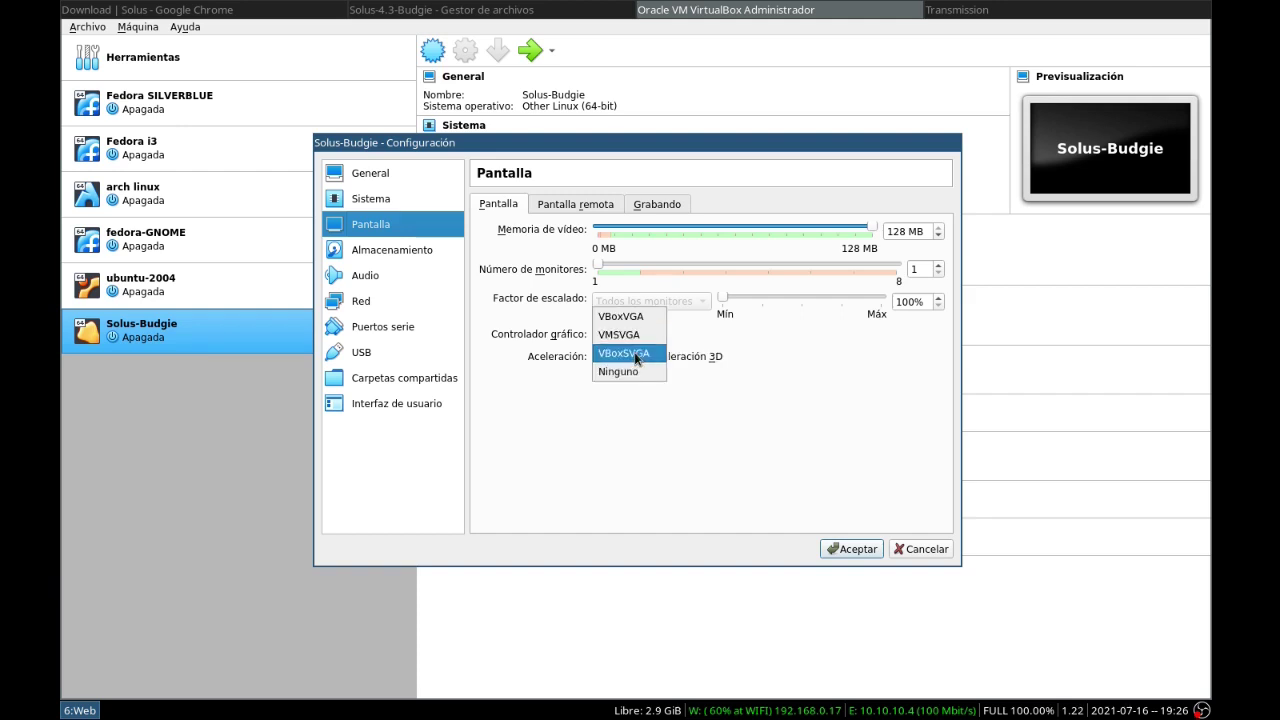
pyautogui.click(641, 340)
pyautogui.click(851, 549)
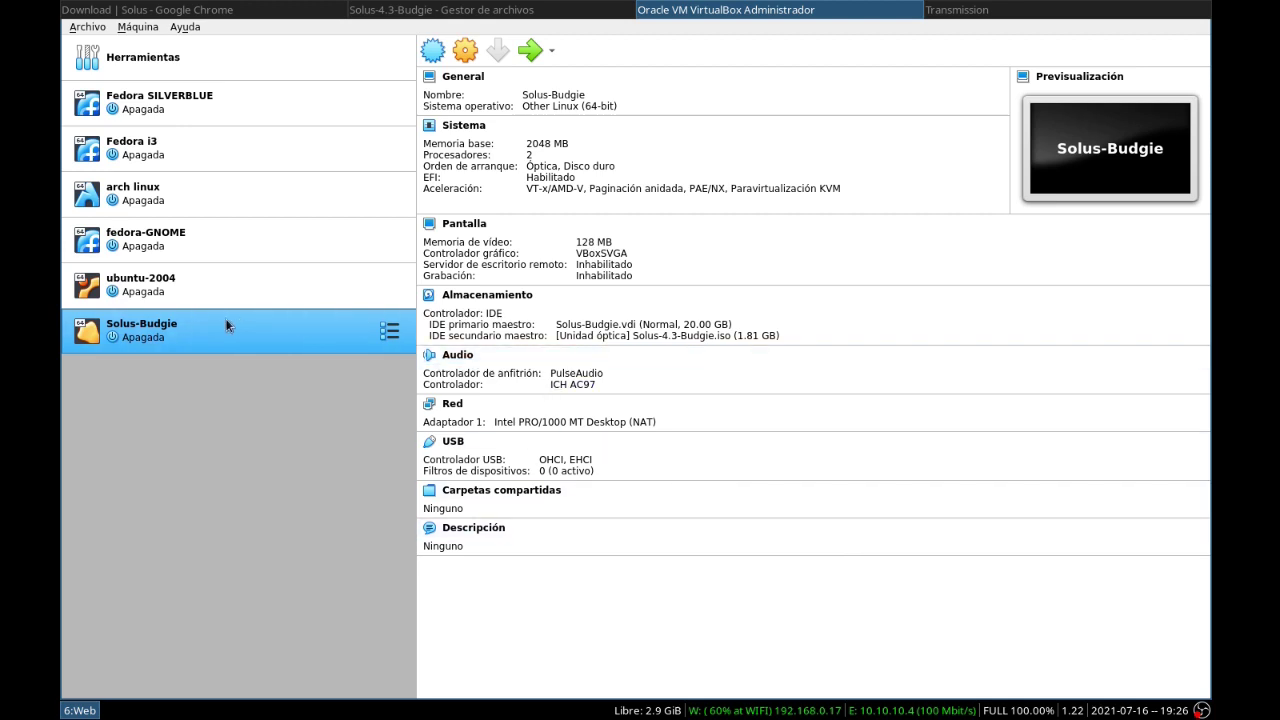
pyautogui.doubleClick(181, 326)
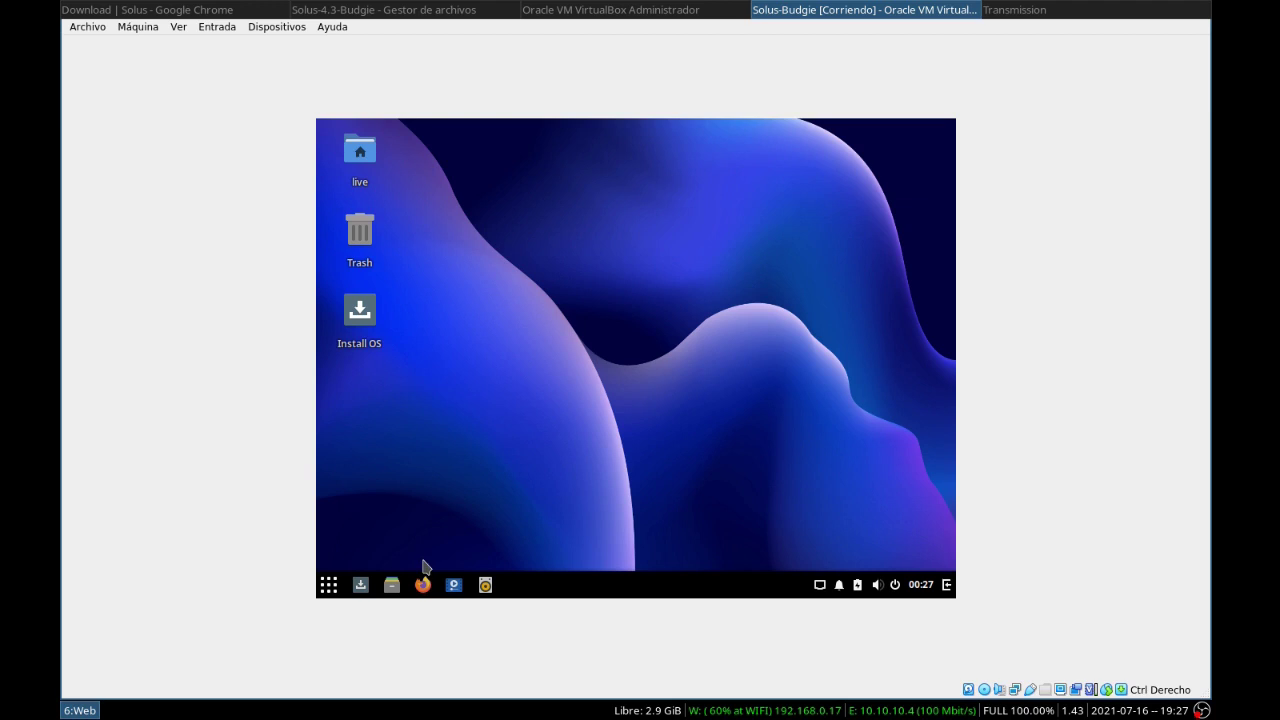
# In the guest's Displays settings, apply and keep 1280 × 720 (16:9), then close Settings
pyautogui.click(330, 585)
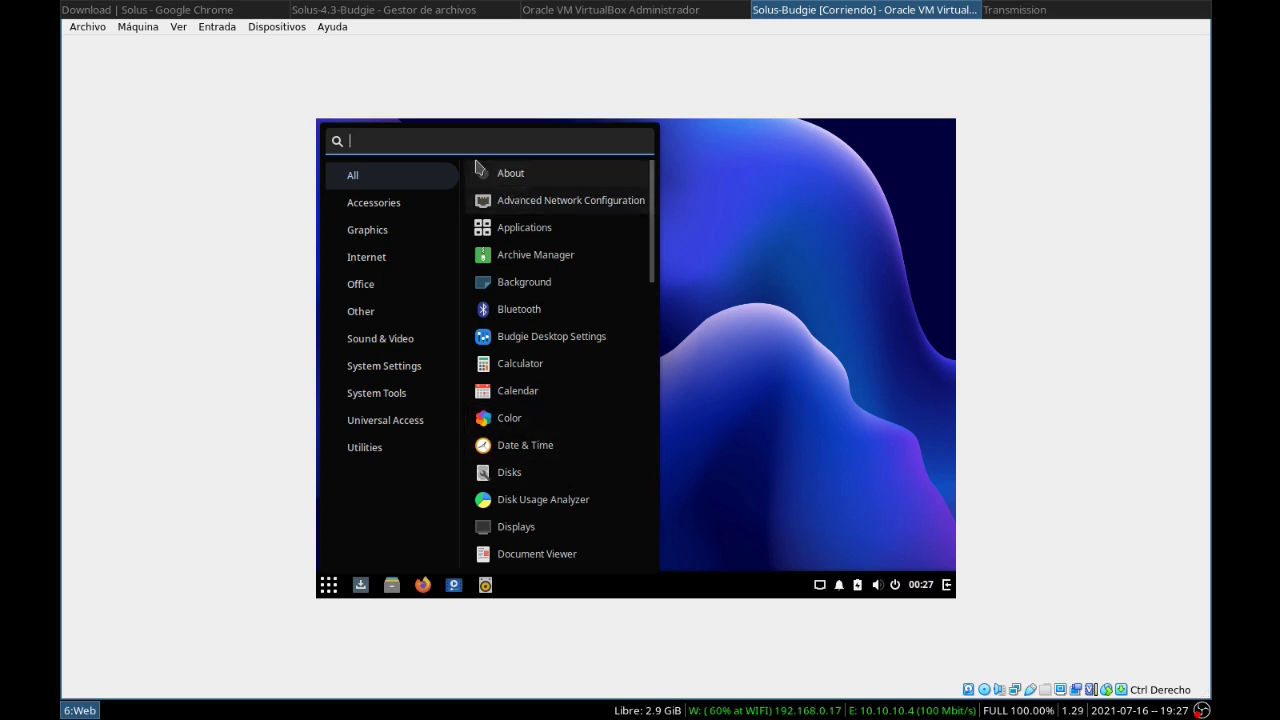
pyautogui.write('disp')
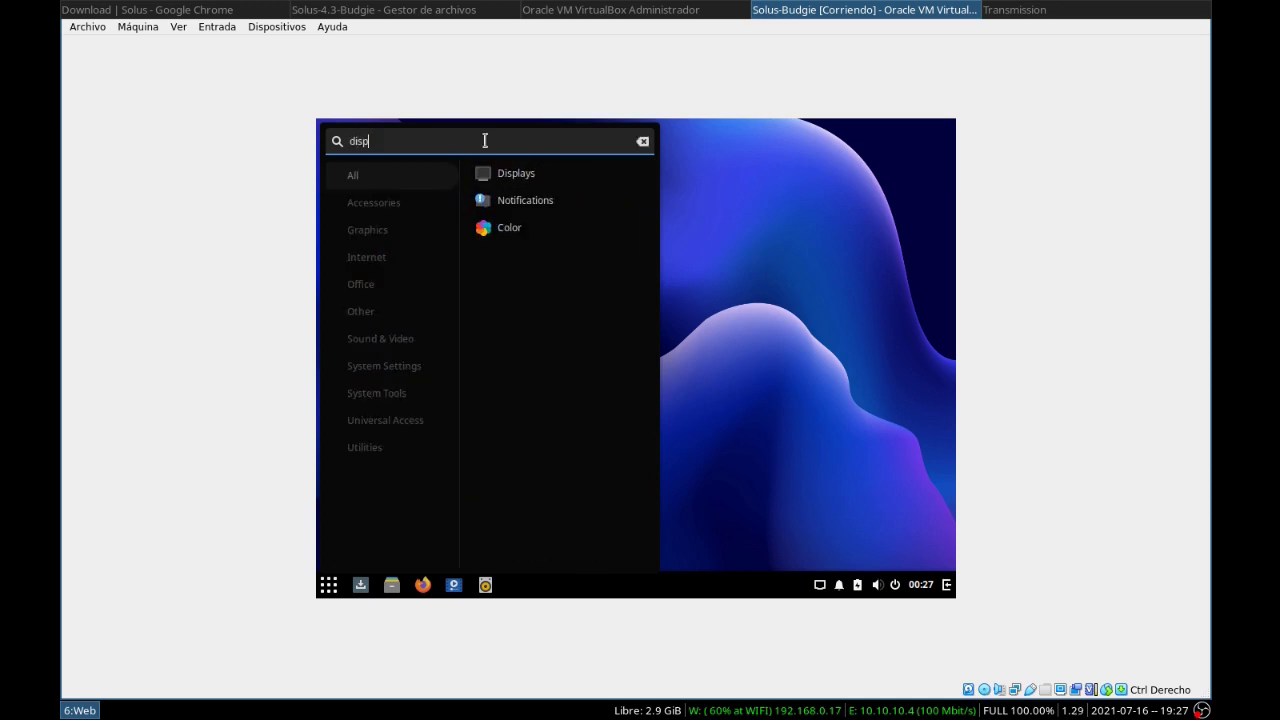
pyautogui.click(500, 174)
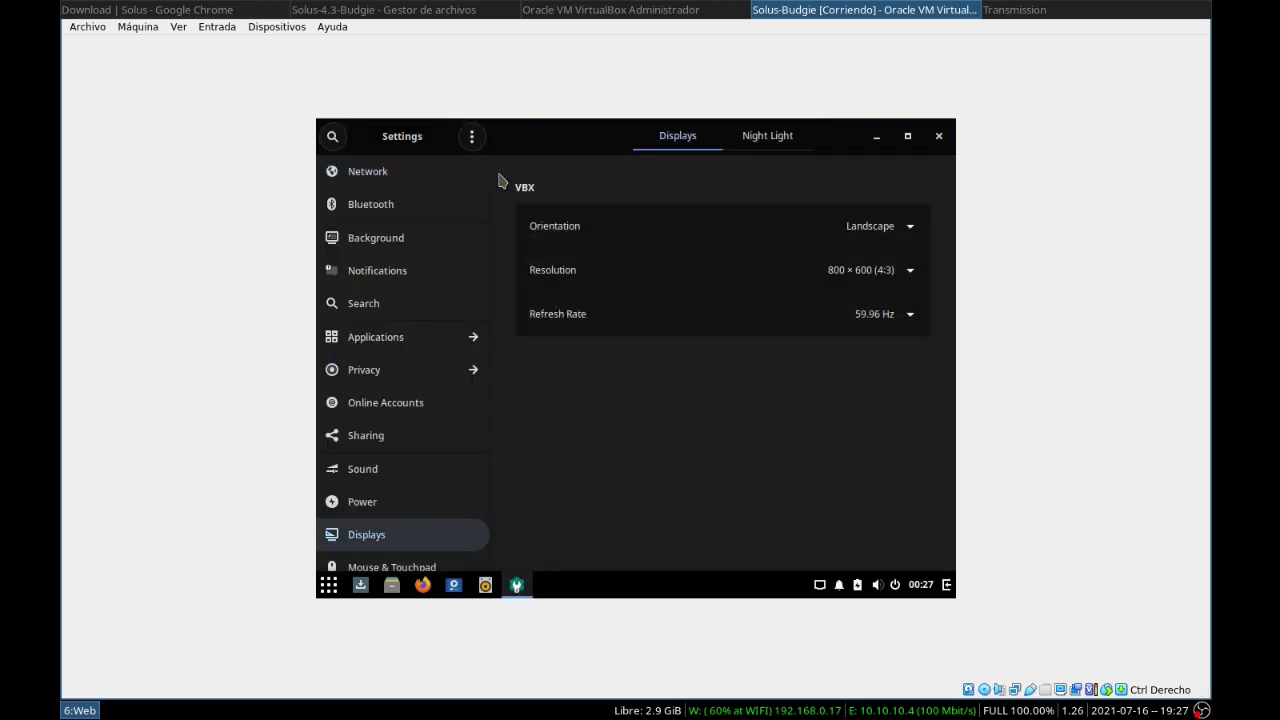
pyautogui.click(872, 270)
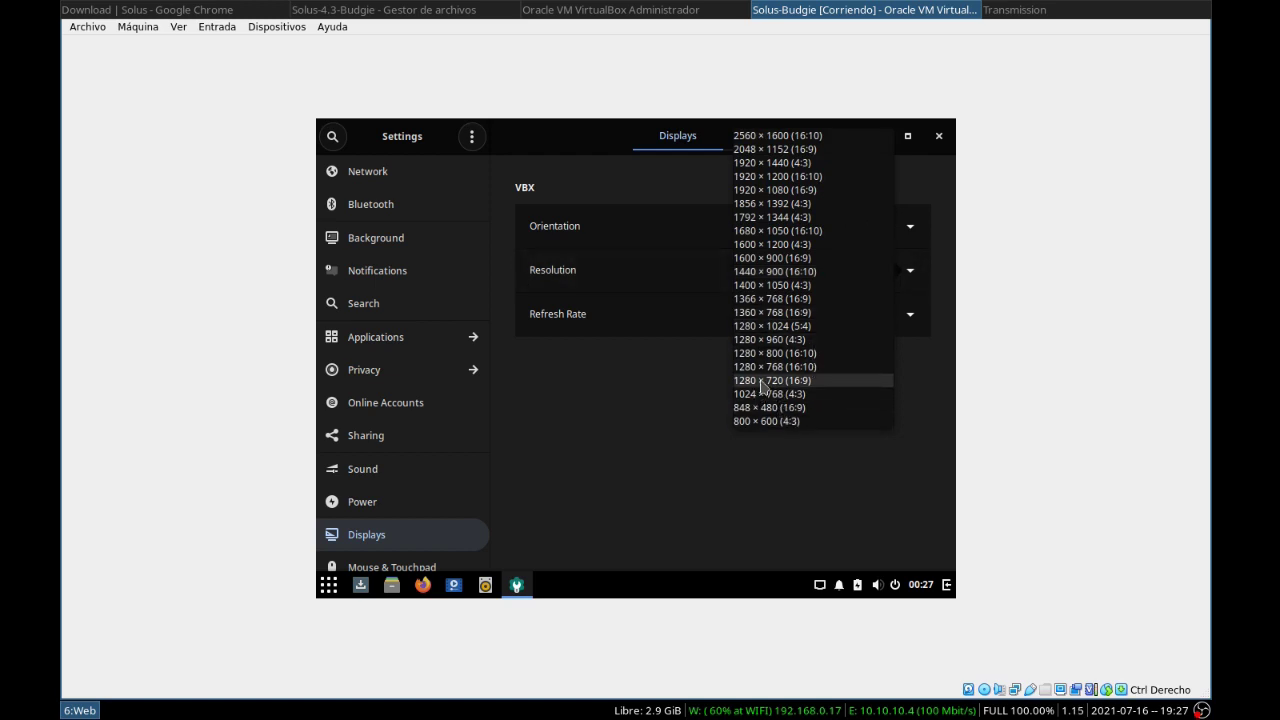
pyautogui.click(763, 382)
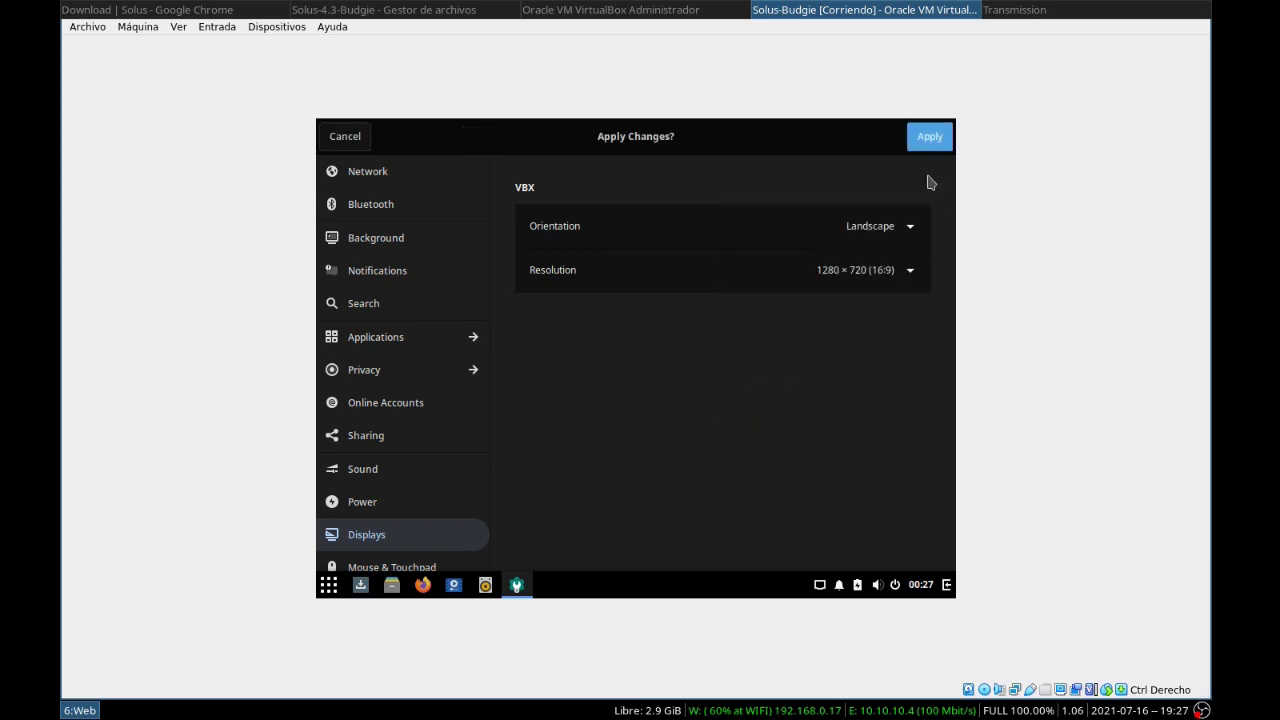
pyautogui.click(929, 136)
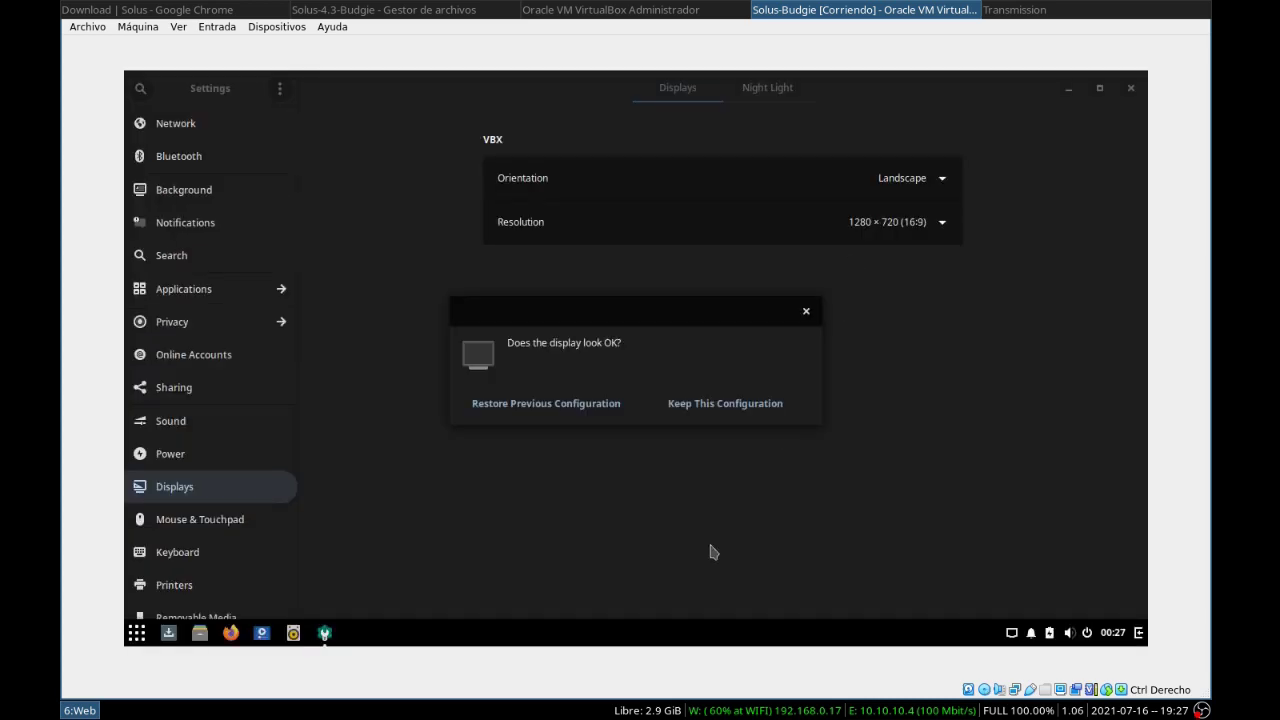
pyautogui.click(664, 410)
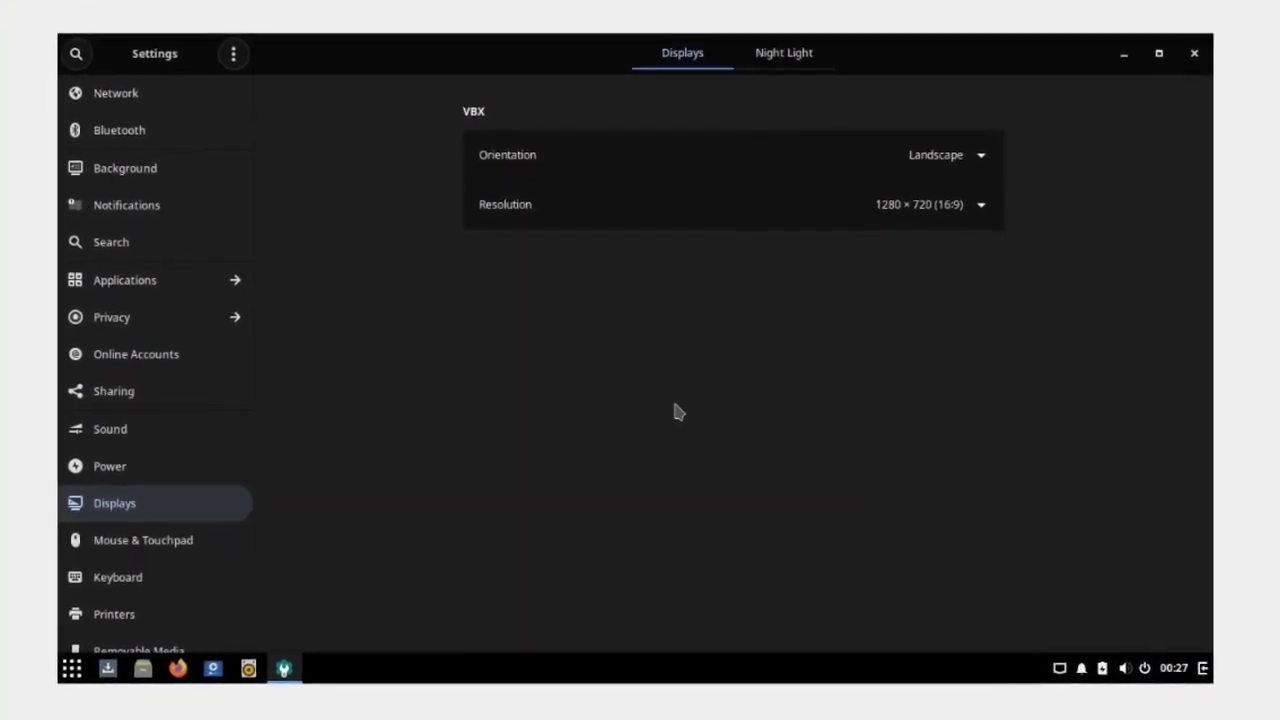
pyautogui.click(1240, 28)
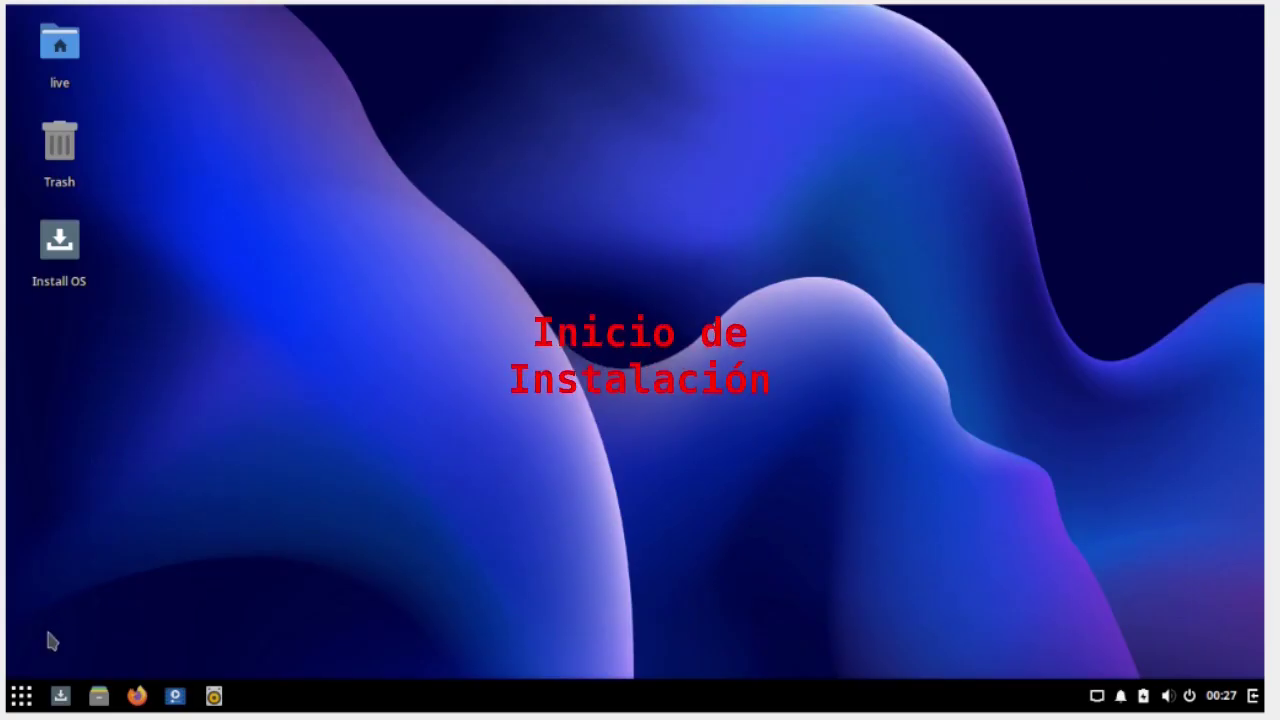
# Launch the Solus installer and choose Spanish (Spain) as the system language
pyautogui.doubleClick(62, 245)
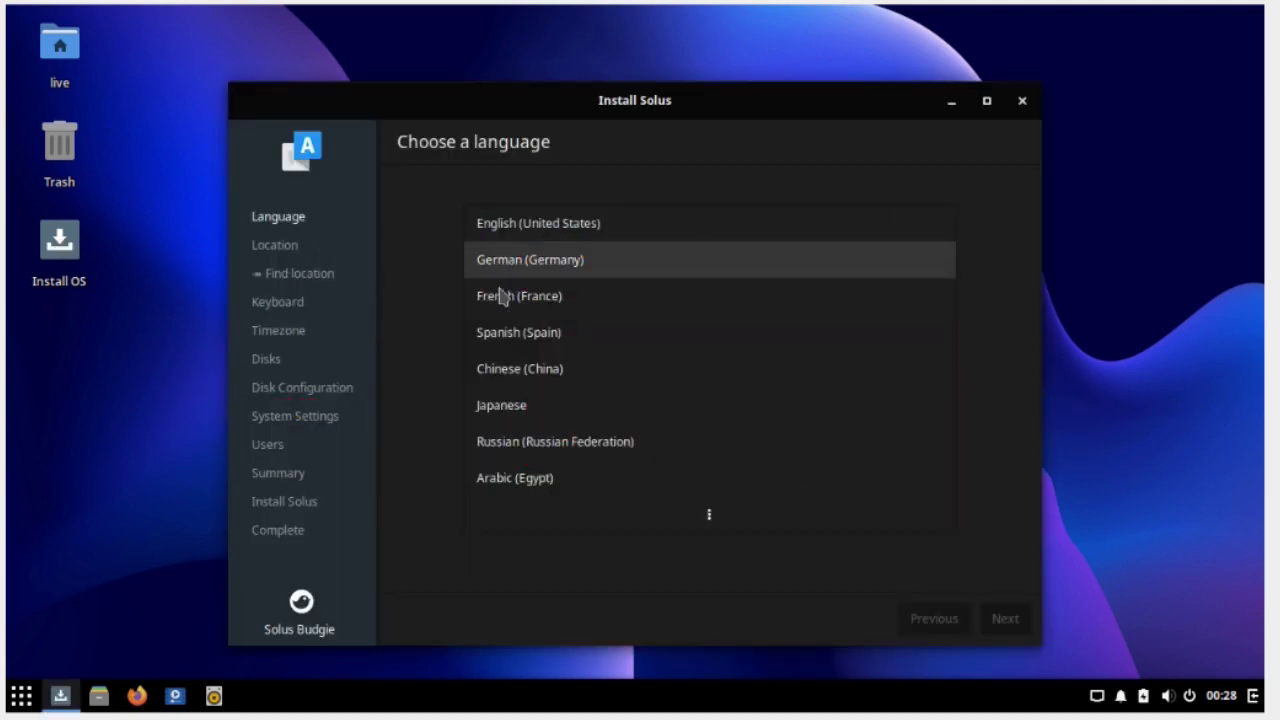
pyautogui.click(510, 342)
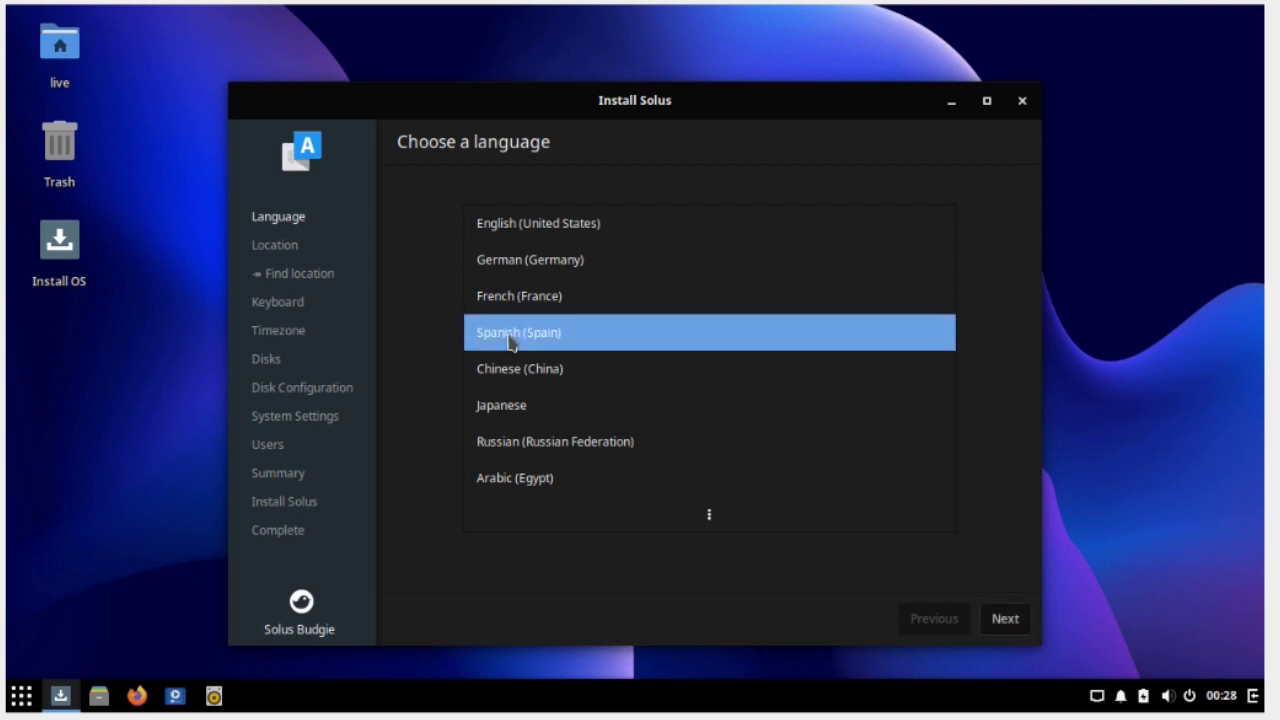
pyautogui.click(1005, 619)
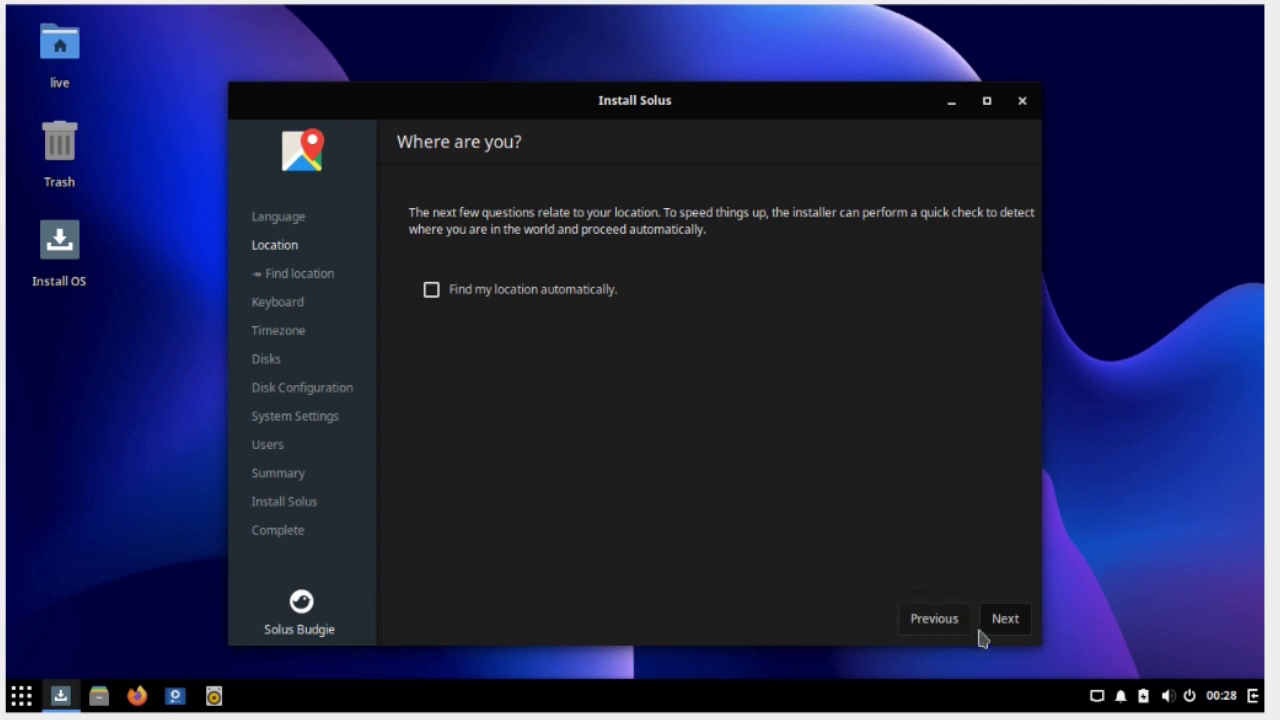
# Keep the Spanish keyboard layout and set the timezone to Bogota, Colombia
pyautogui.click(1005, 619)
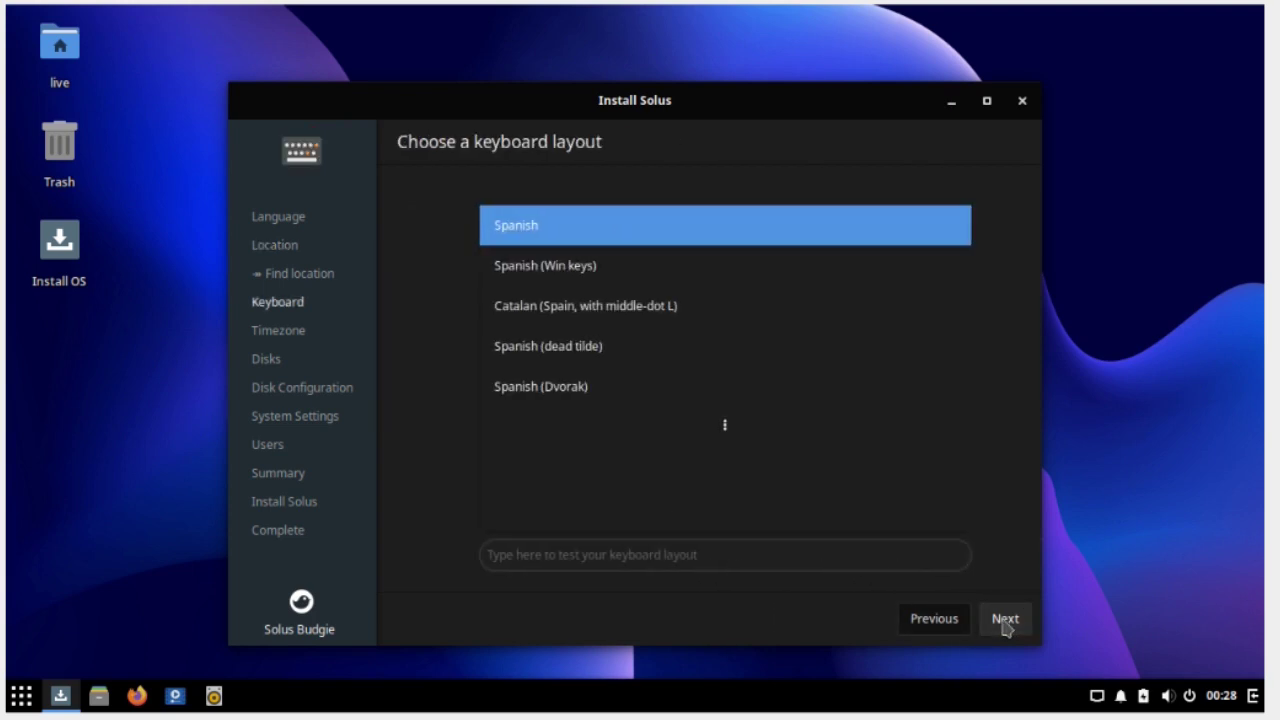
pyautogui.click(1005, 619)
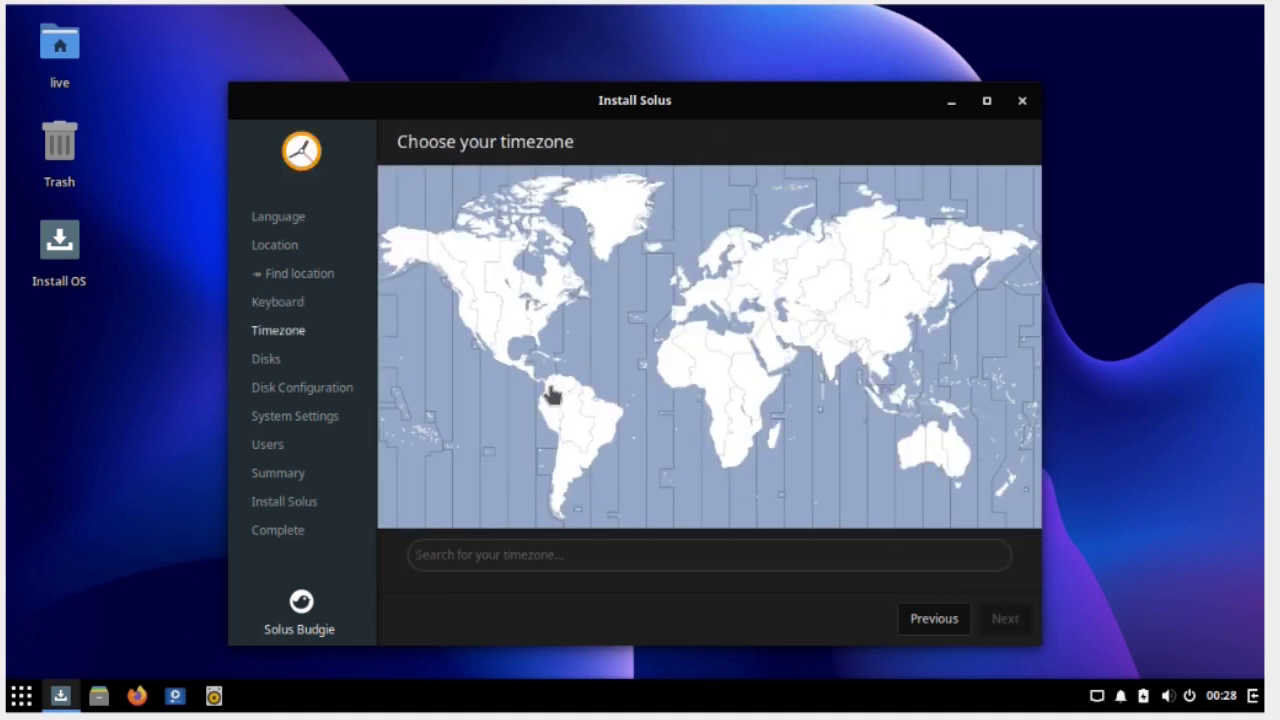
pyautogui.click(553, 395)
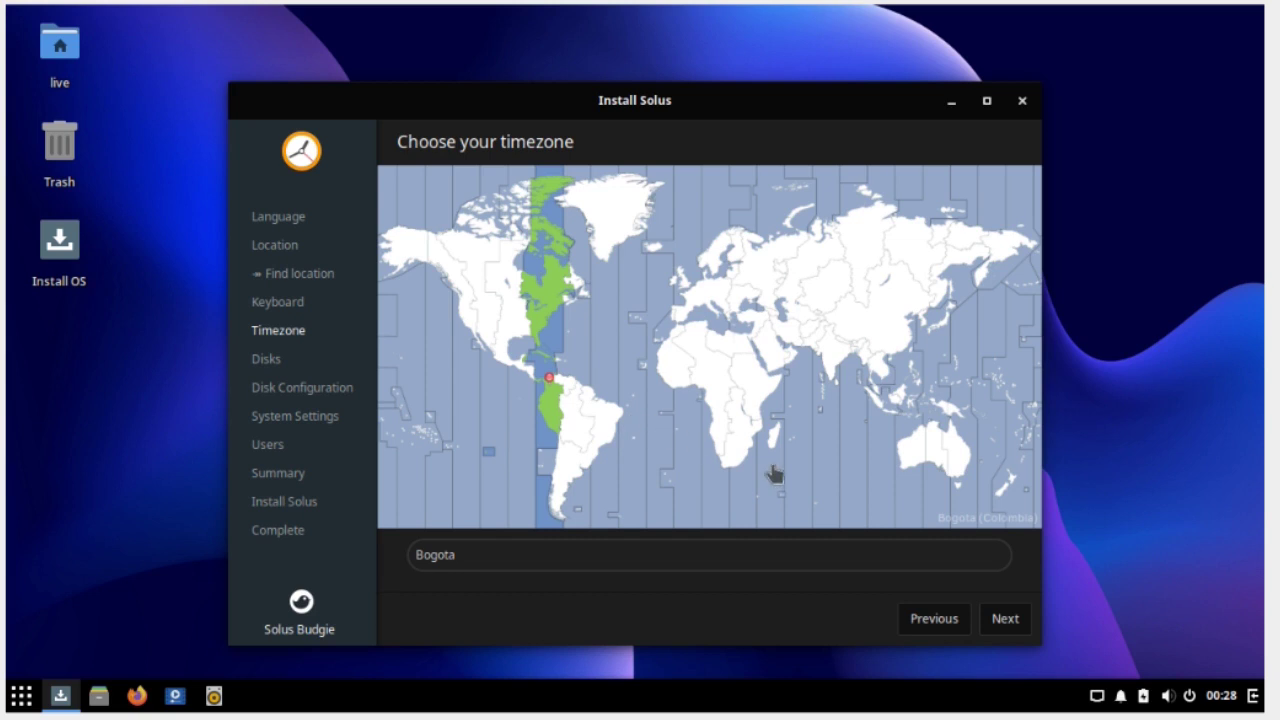
pyautogui.click(1008, 622)
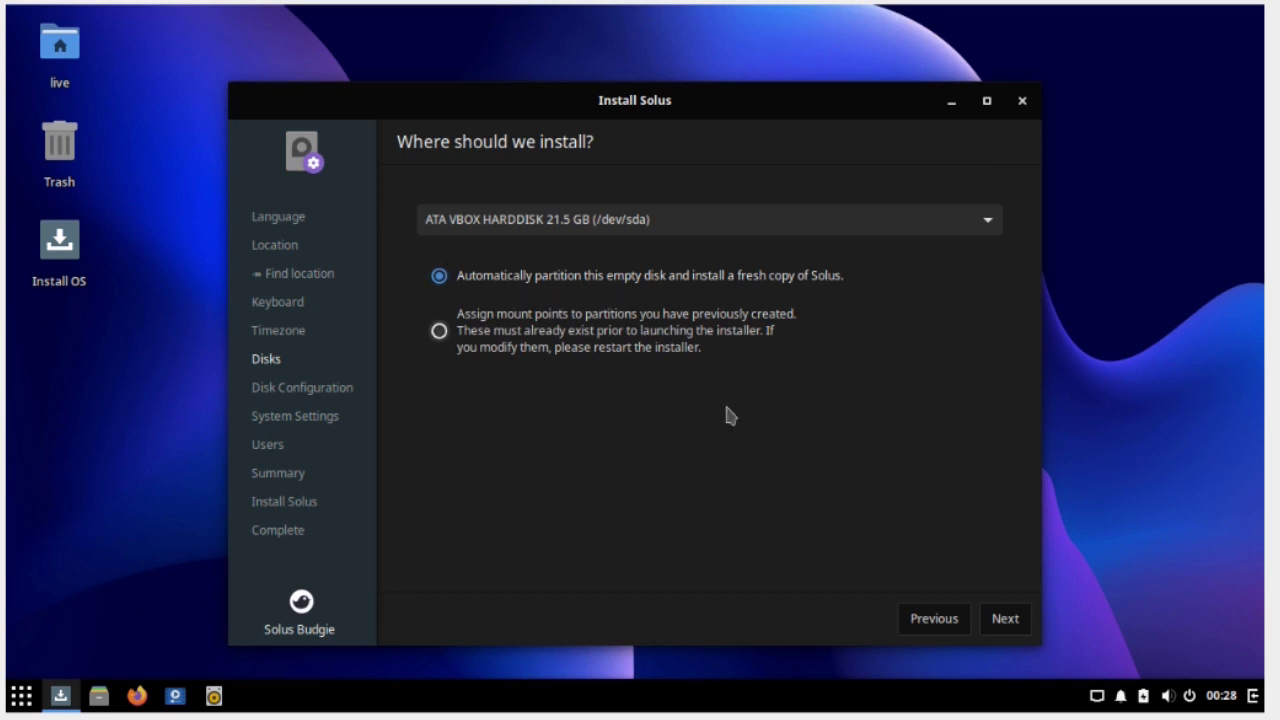
# Accept automatic partitioning without LVM and enter the hostname 'solux-vm'
pyautogui.click(1005, 626)
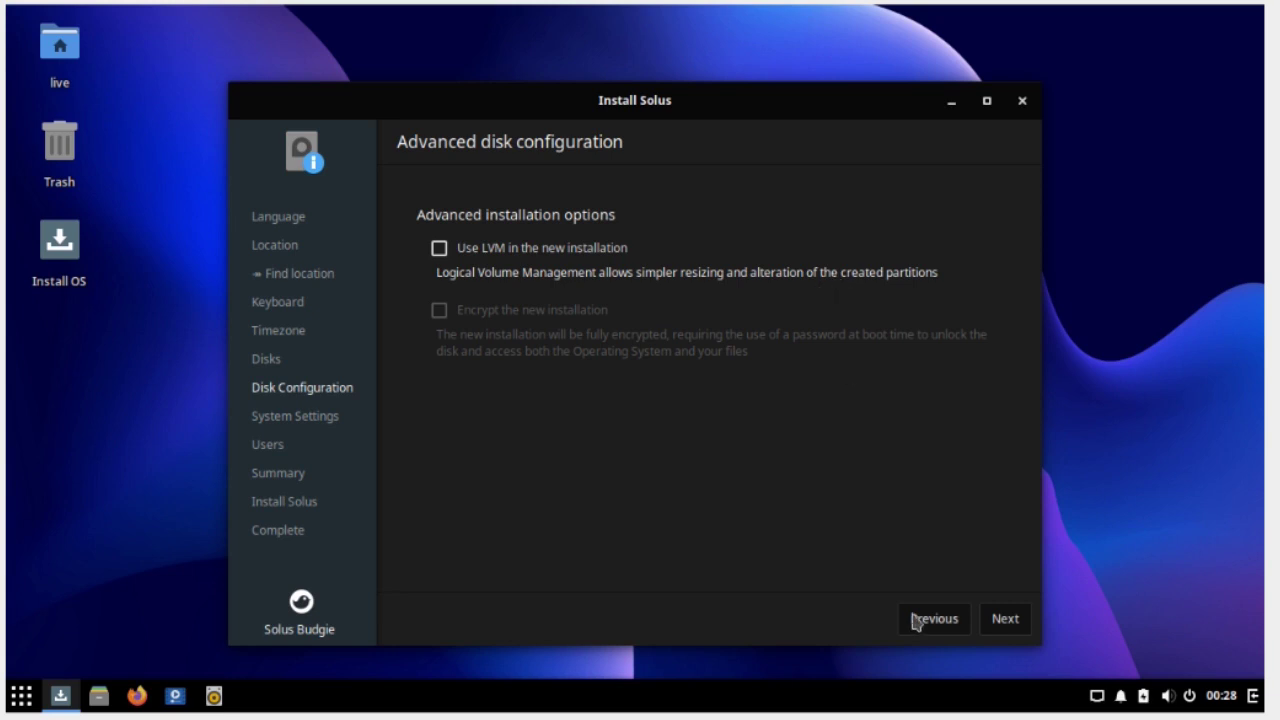
pyautogui.click(1004, 618)
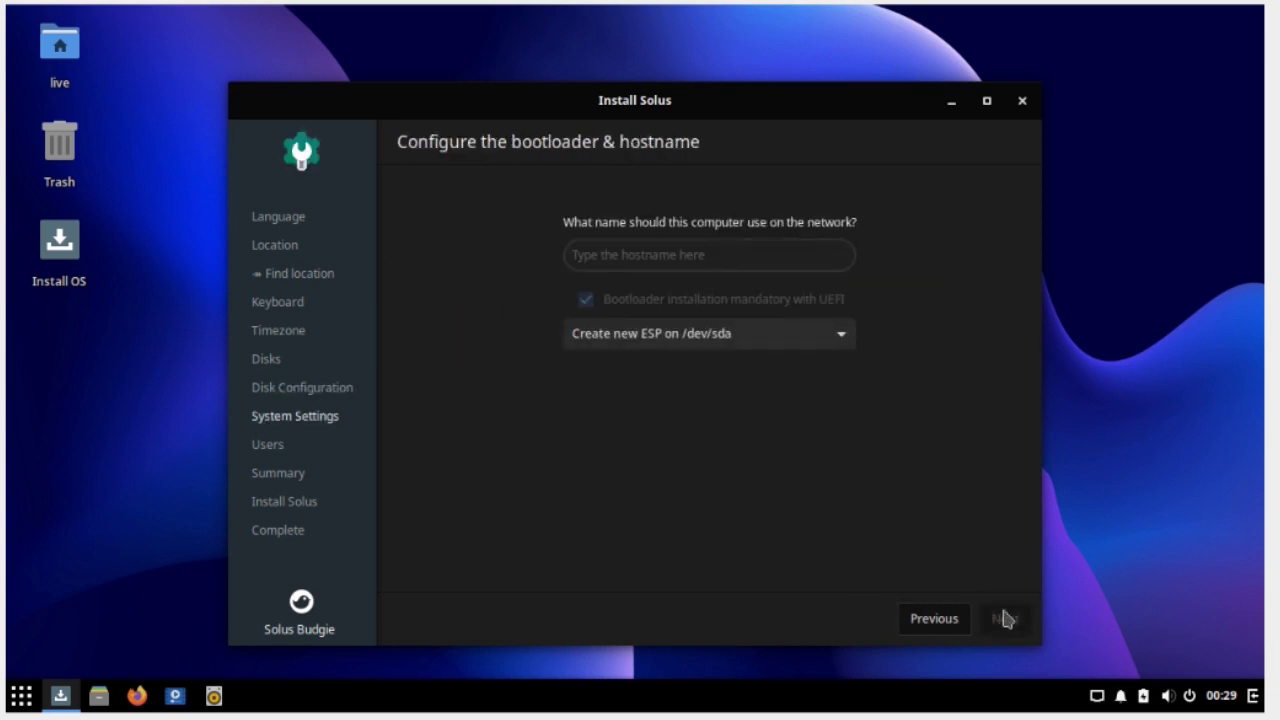
pyautogui.click(702, 257)
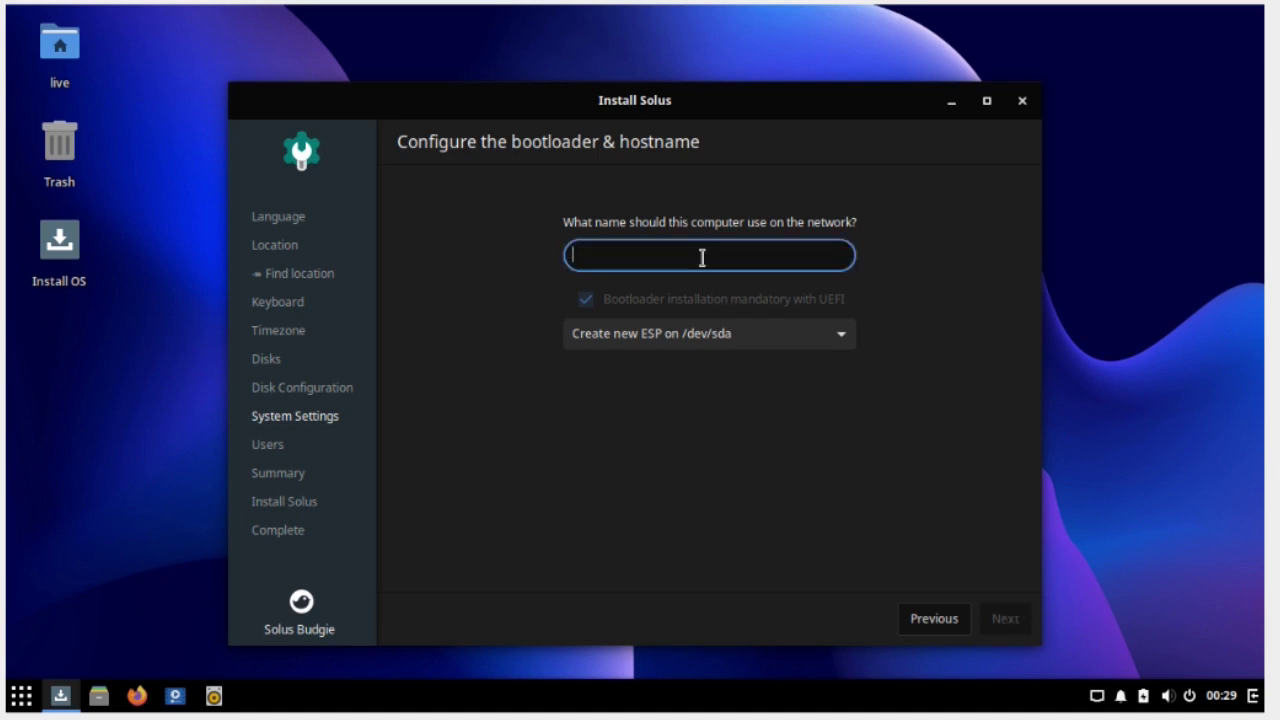
pyautogui.write('solux-')
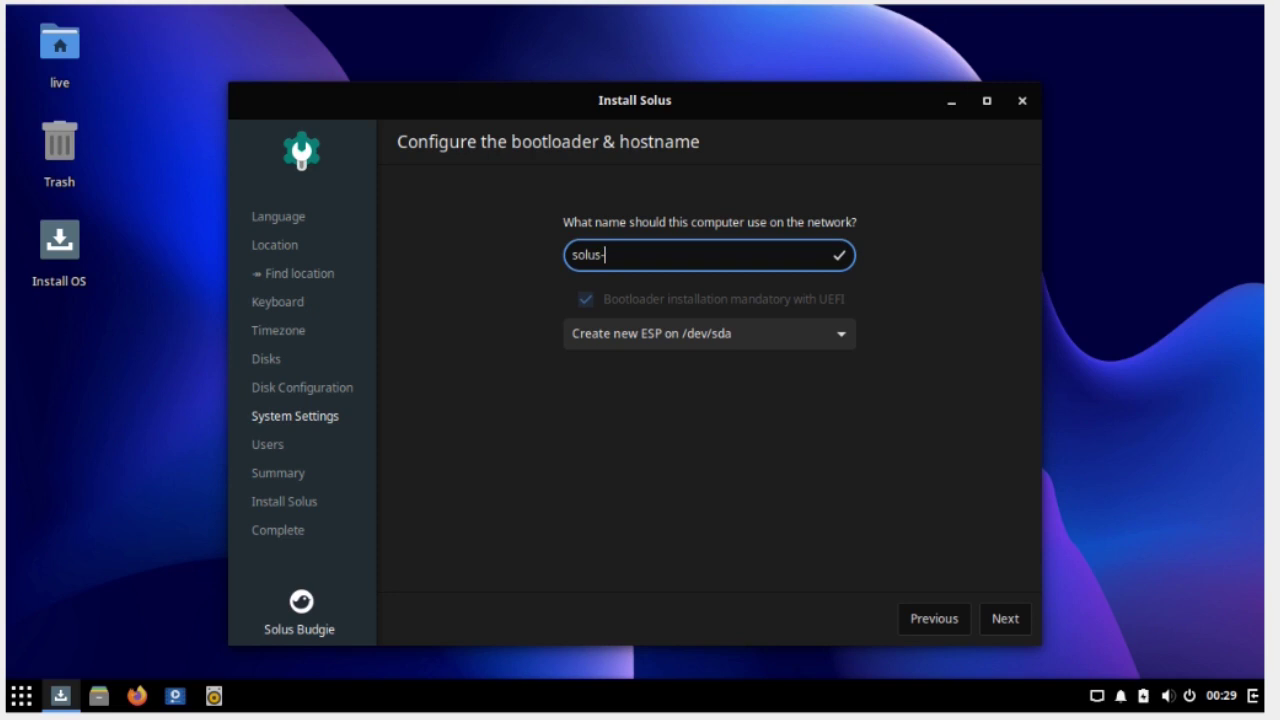
pyautogui.write('vm')
# Keep creating a new ESP on /dev/sda and continue to user setup
pyautogui.click(846, 343)
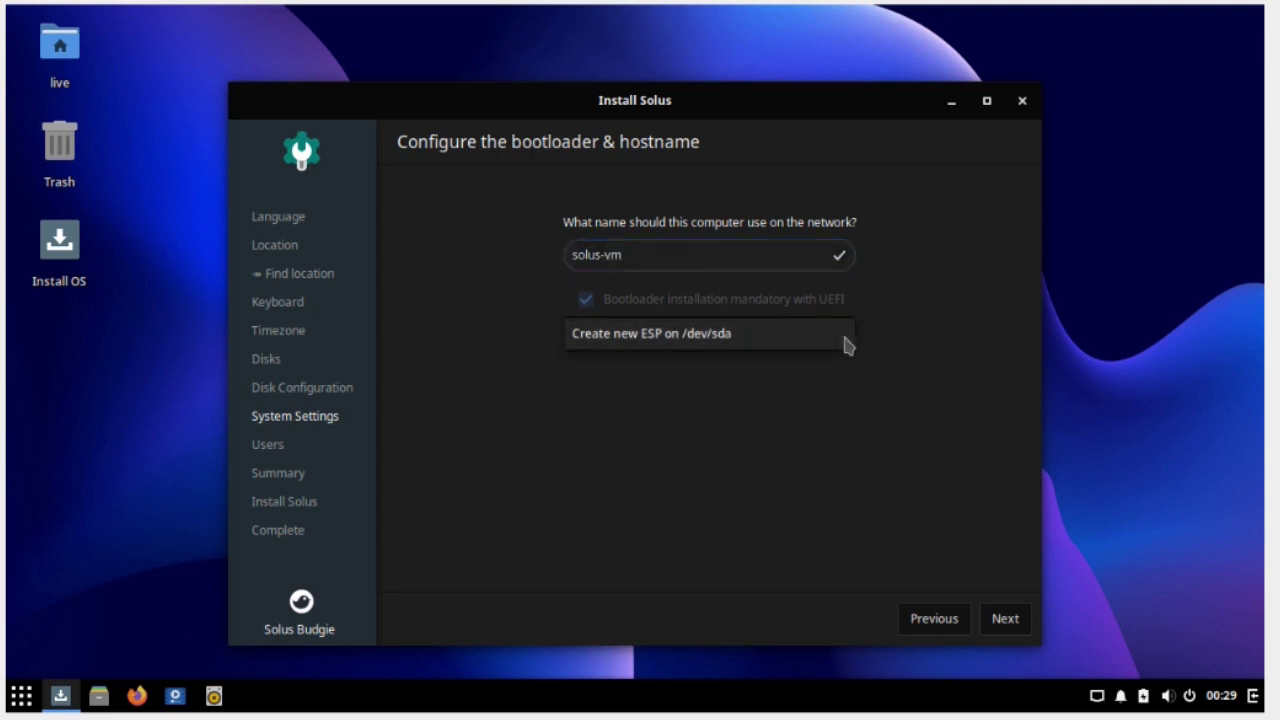
pyautogui.click(822, 352)
pyautogui.click(840, 338)
pyautogui.click(814, 340)
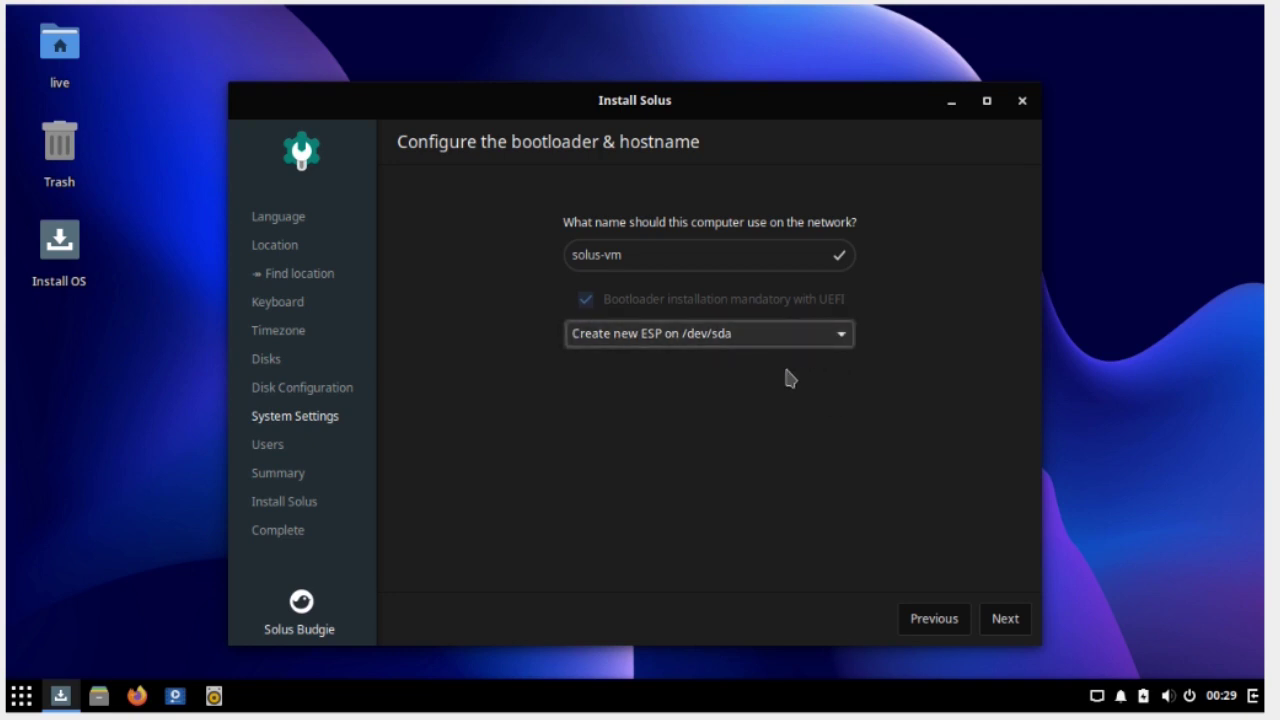
pyautogui.click(1004, 620)
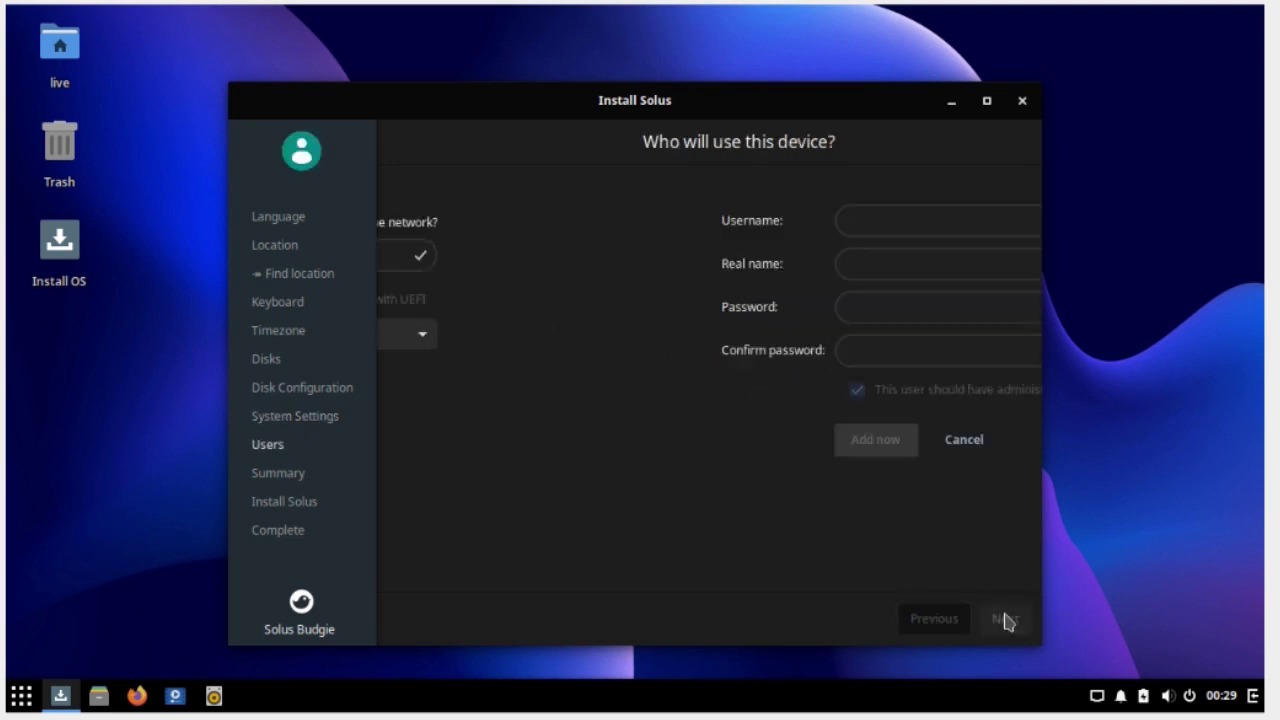
# Add an administrator account with username, real name and password, then continue to the summary
pyautogui.click(698, 226)
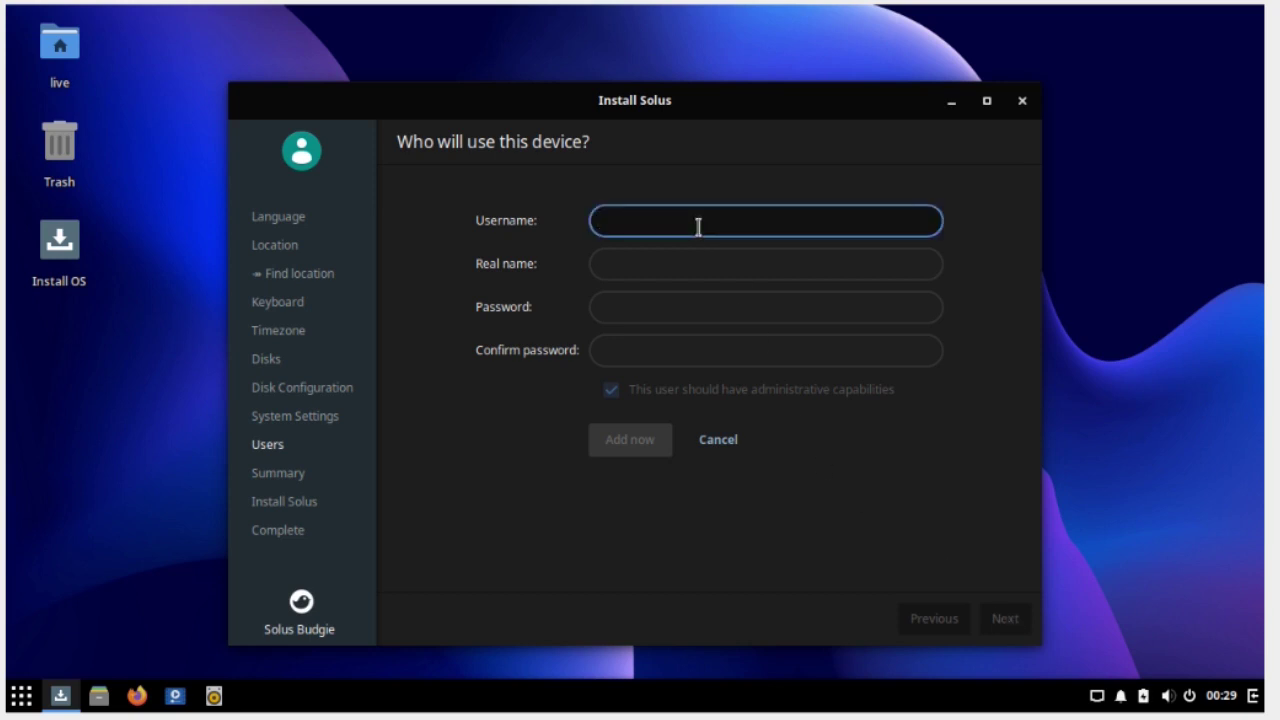
pyautogui.press('Tab')
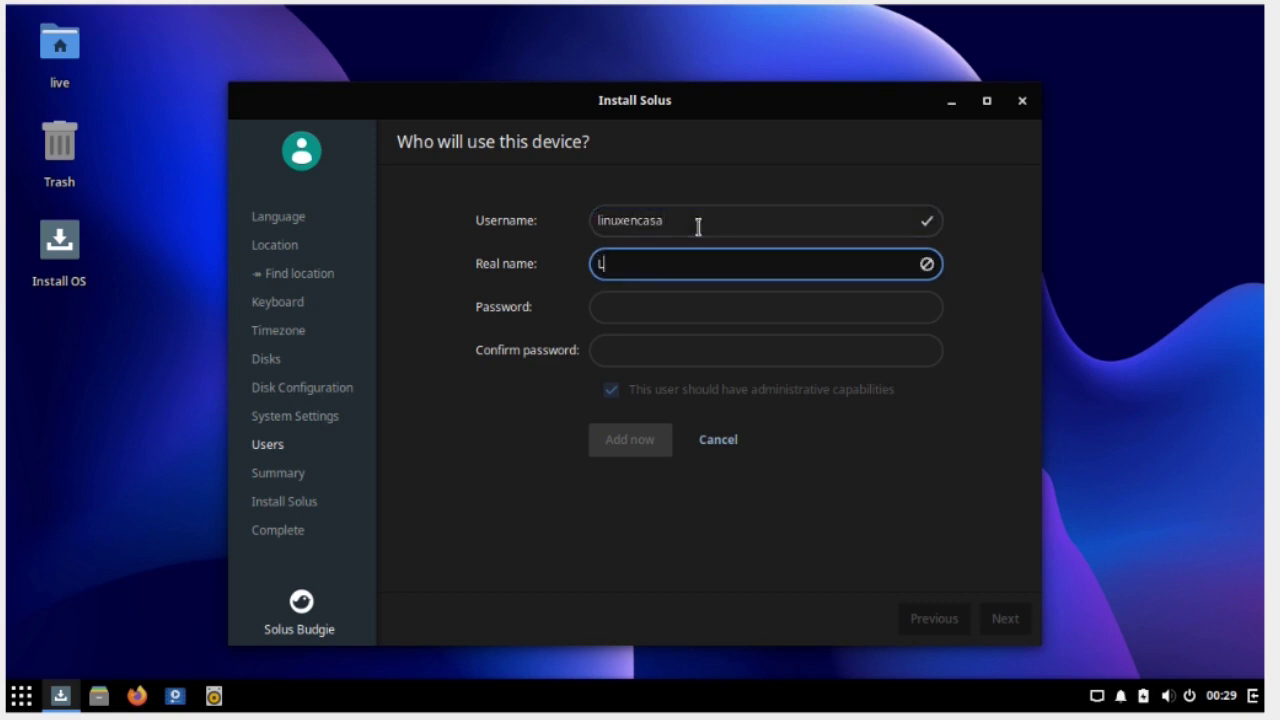
pyautogui.press('Tab')
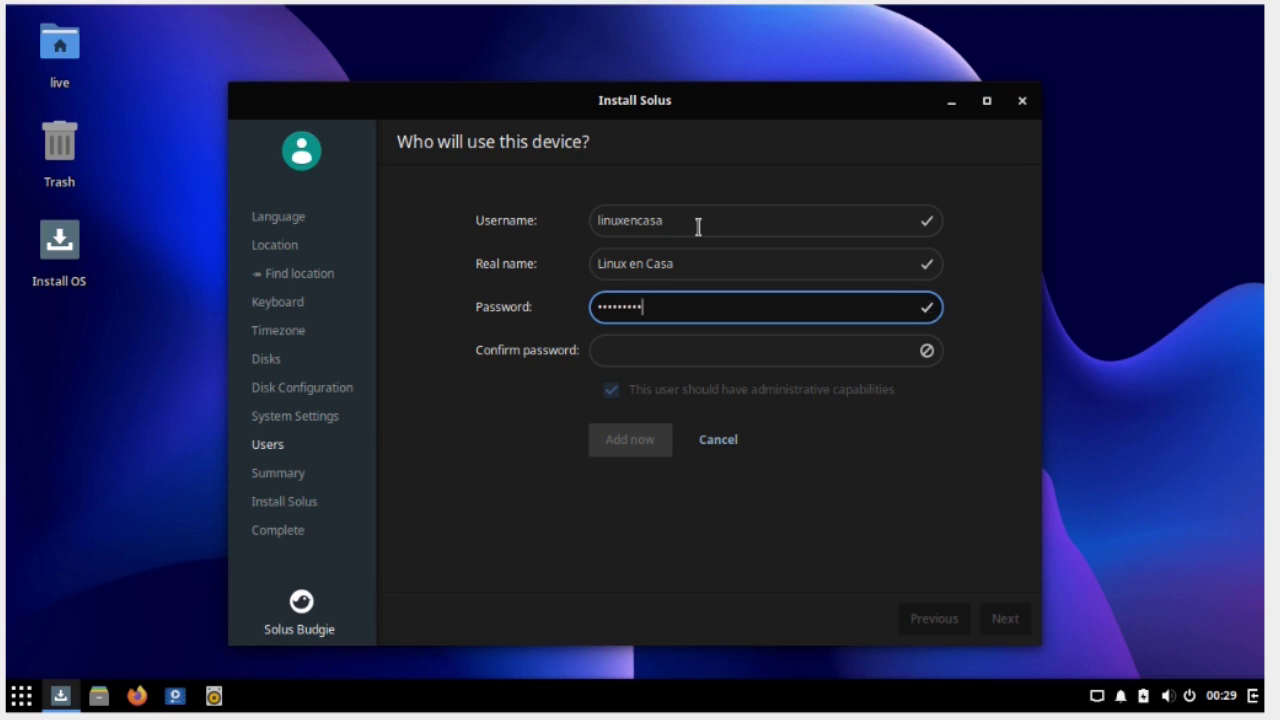
pyautogui.press('Tab')
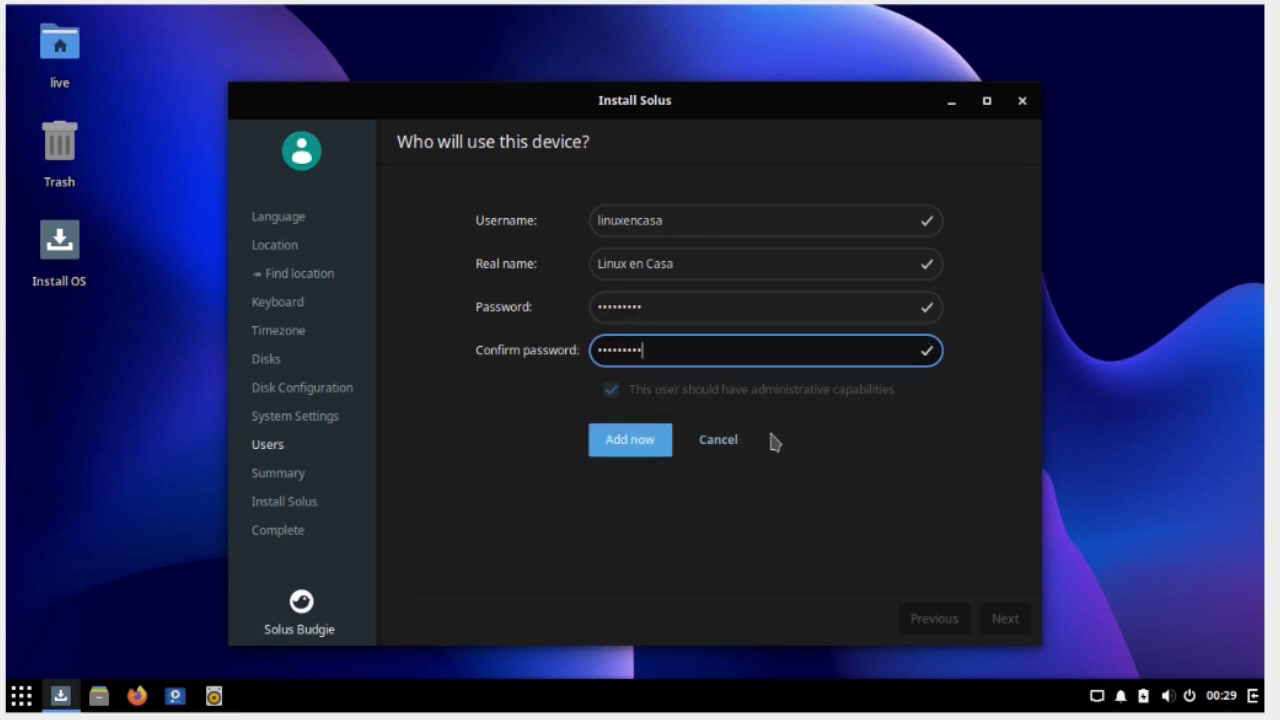
pyautogui.click(631, 442)
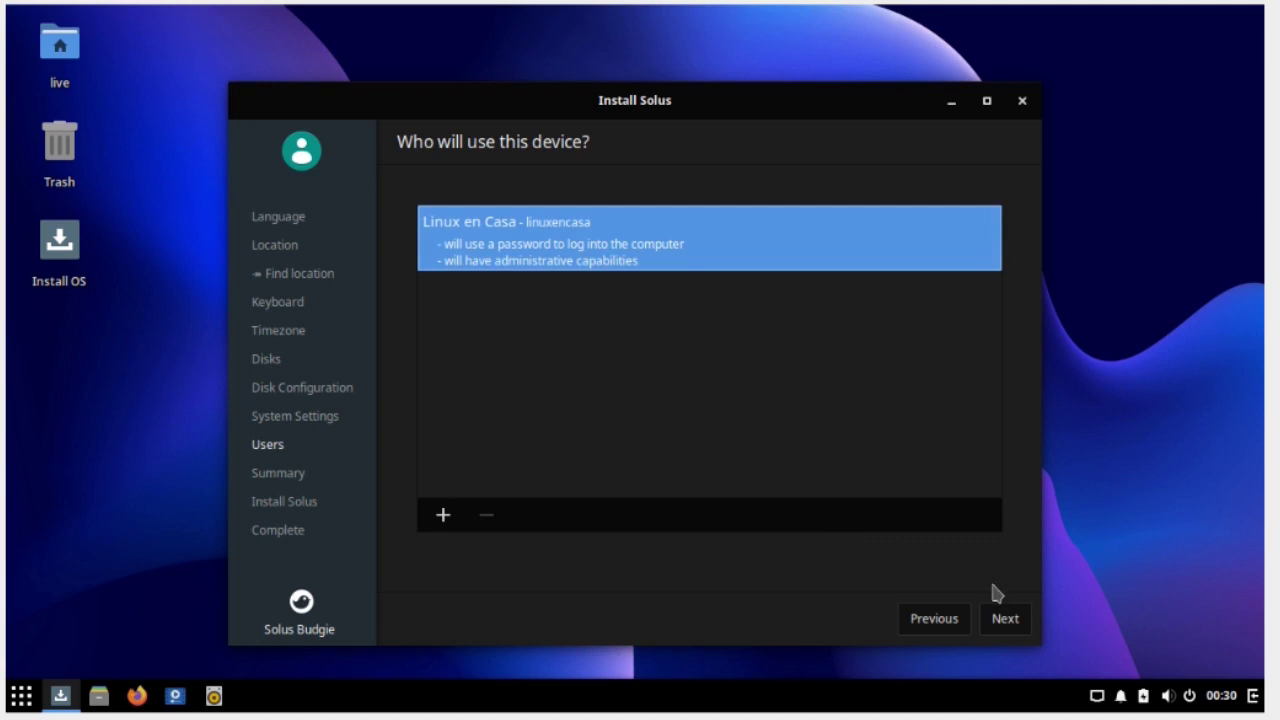
pyautogui.click(1003, 619)
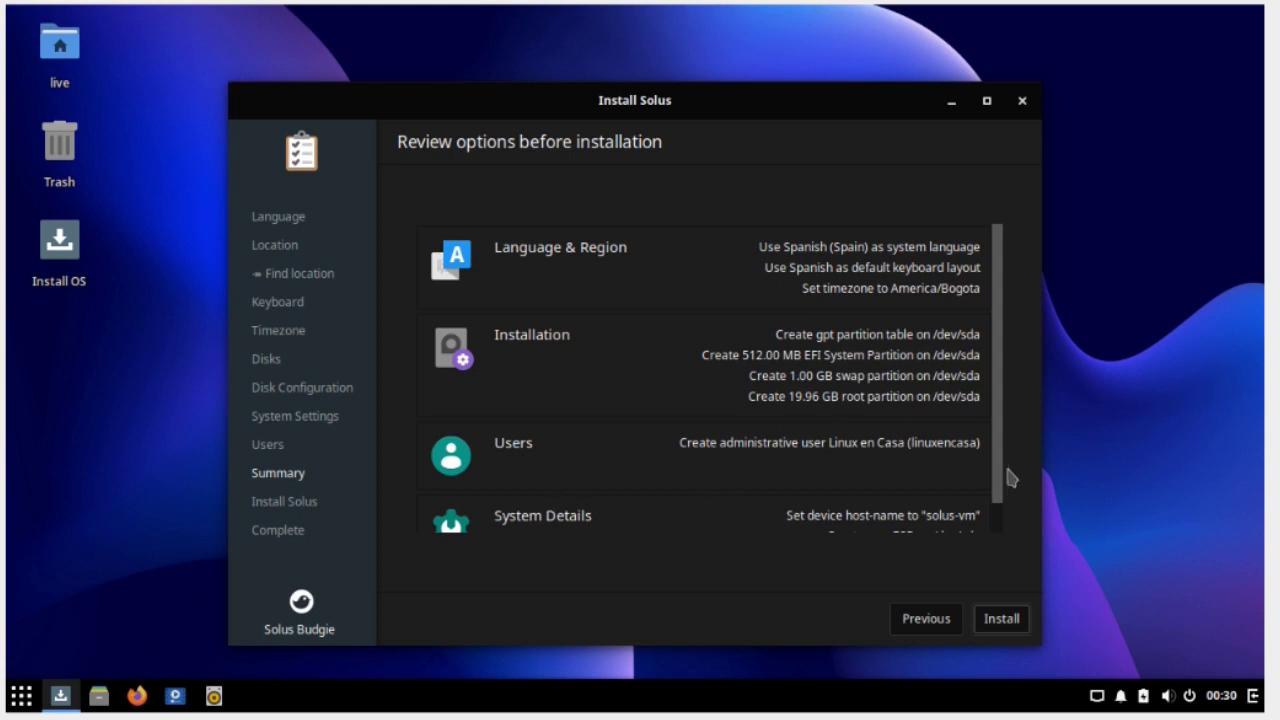
# Start installing Solus to the disk and confirm the data-loss warning
pyautogui.scroll(-1, 850, 480)
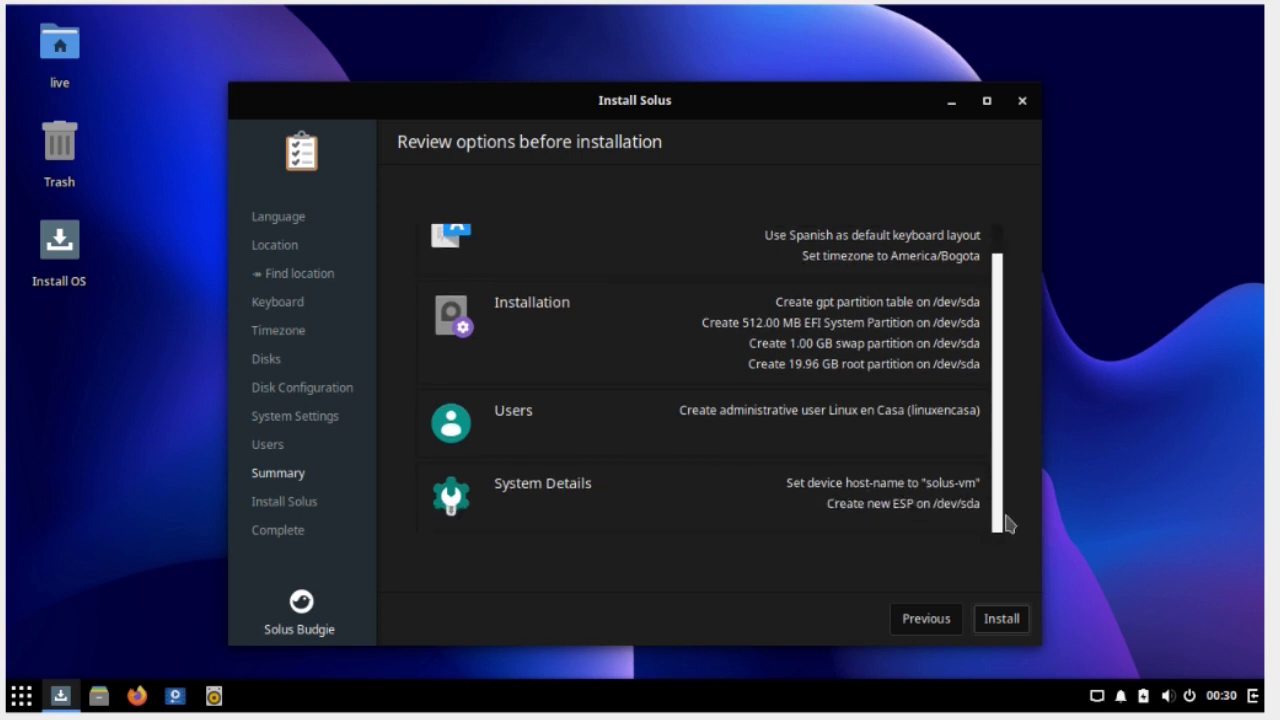
pyautogui.click(994, 621)
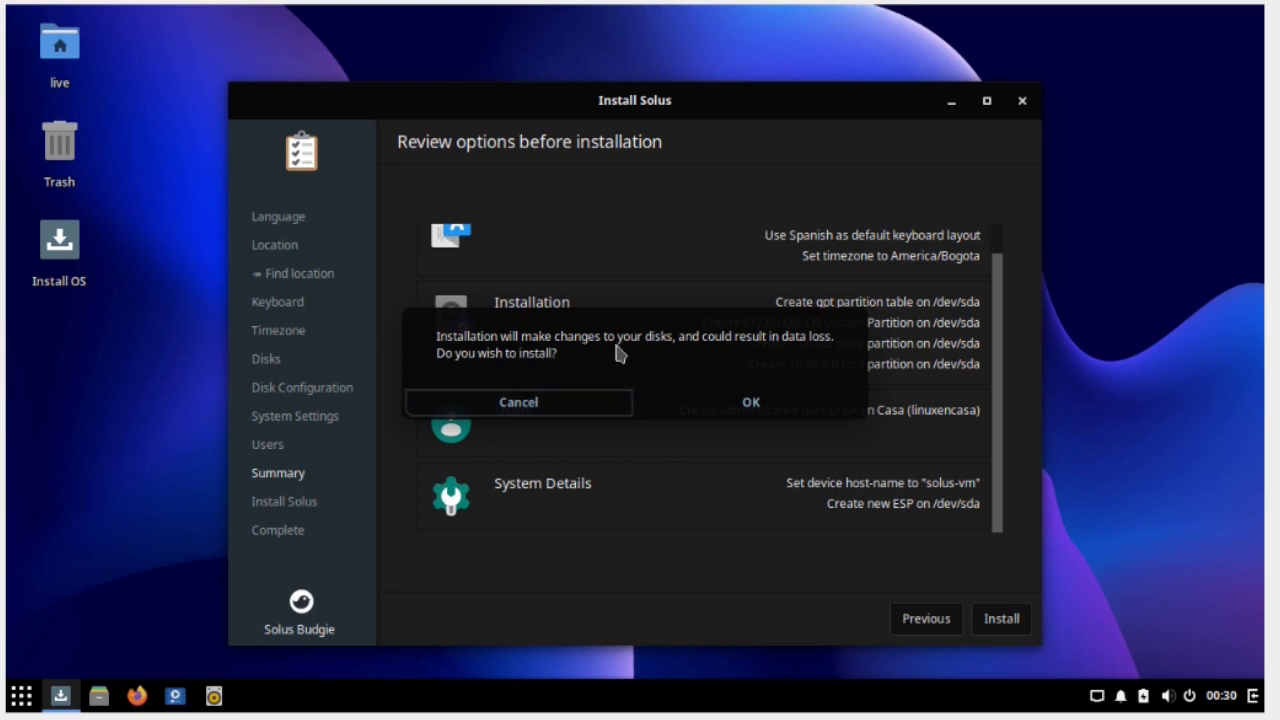
pyautogui.click(700, 405)
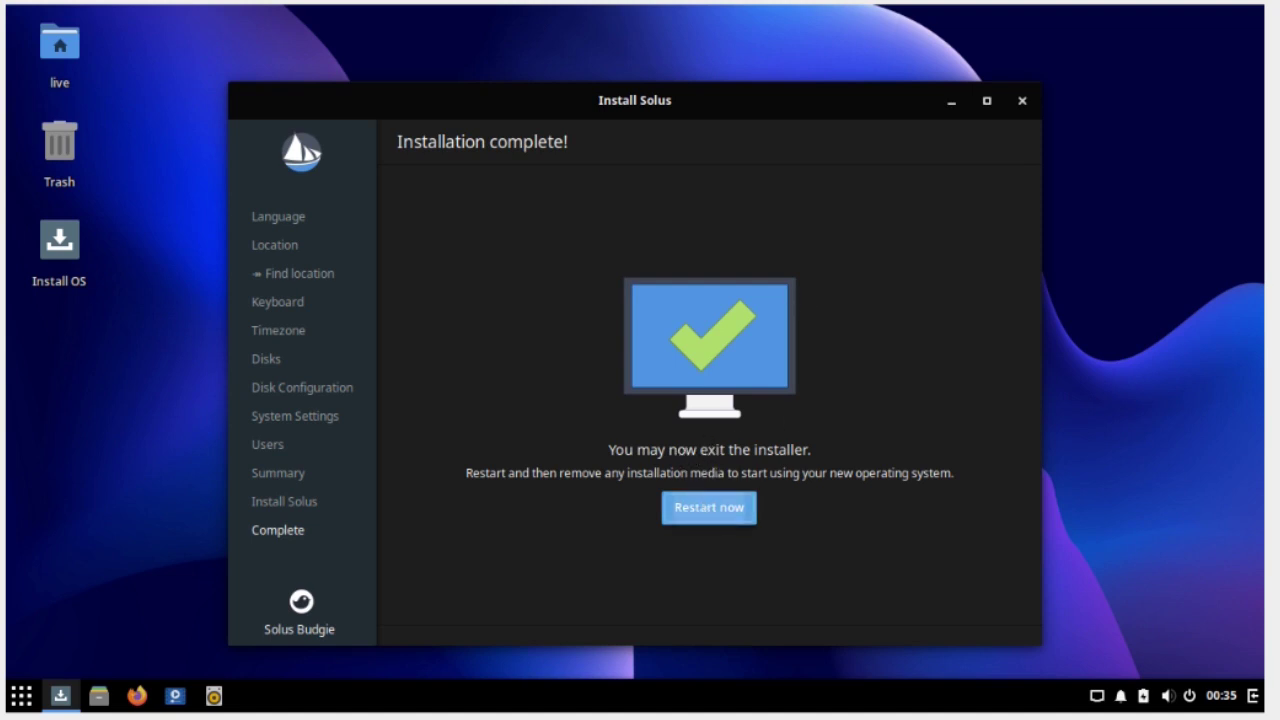
# Restart into the installed Solus and log in with the user password
pyautogui.click(709, 508)
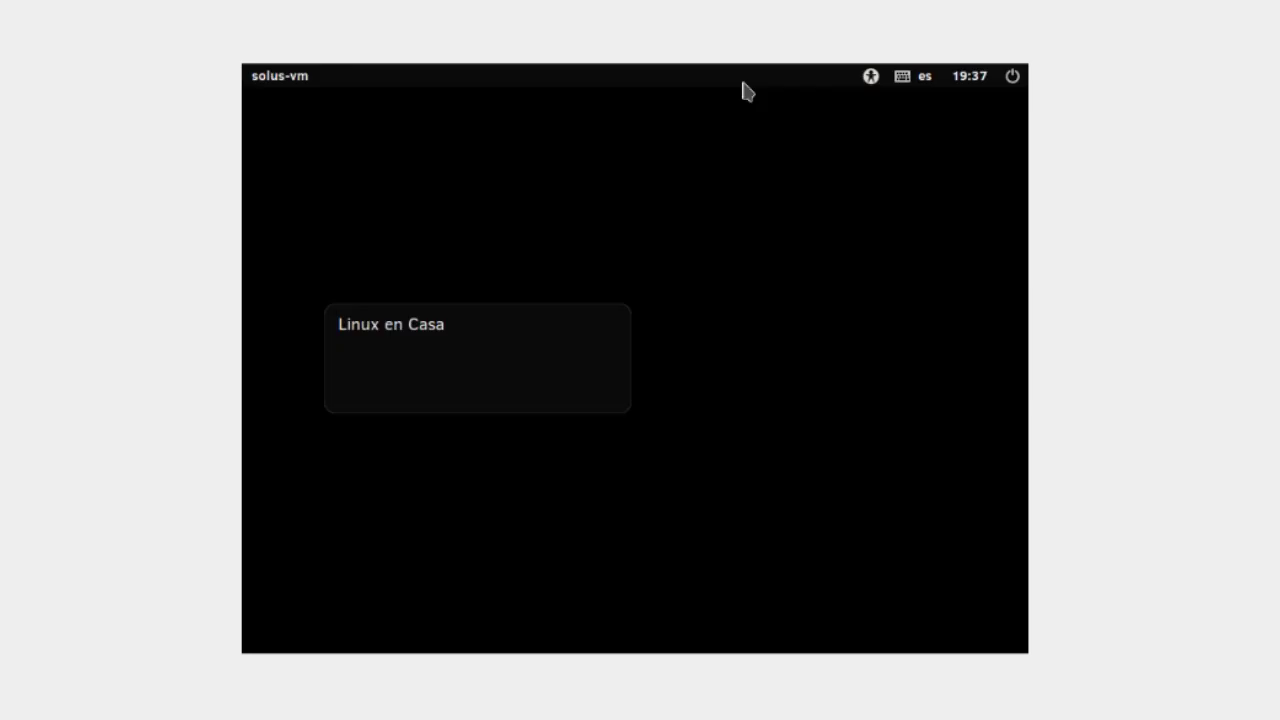
pyautogui.click(508, 380)
pyautogui.write('*********')
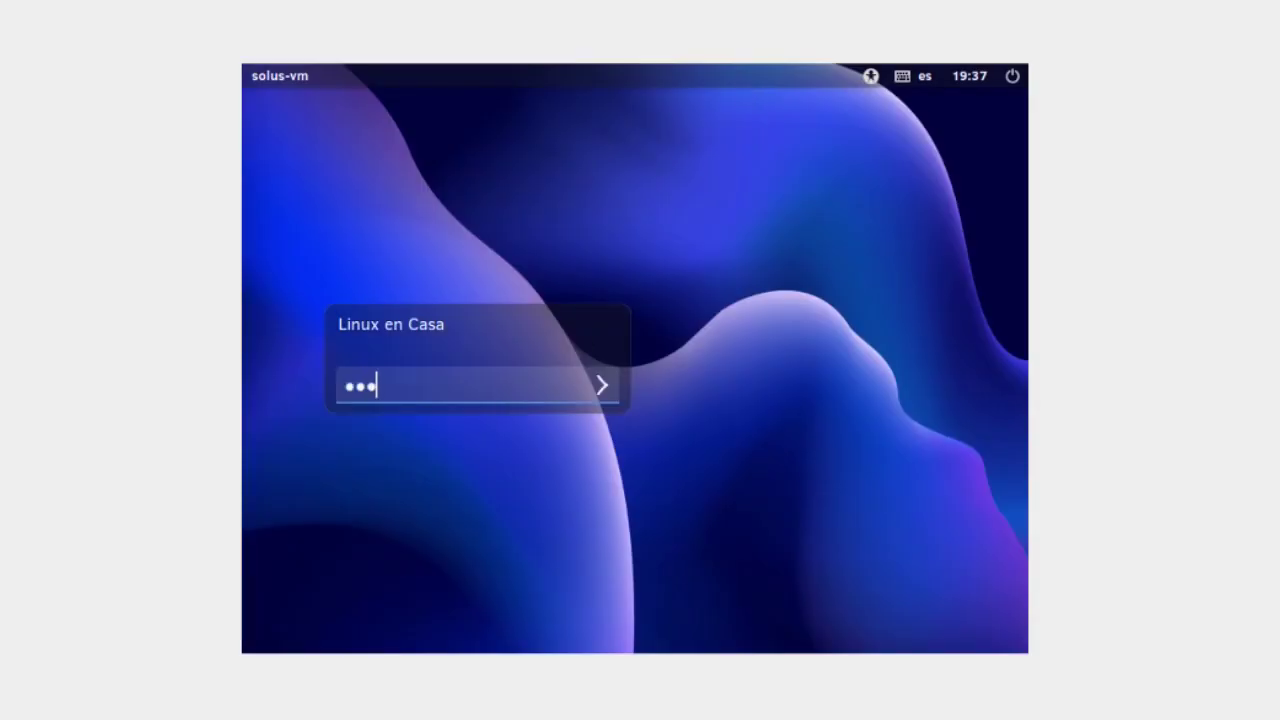
pyautogui.press('Return')
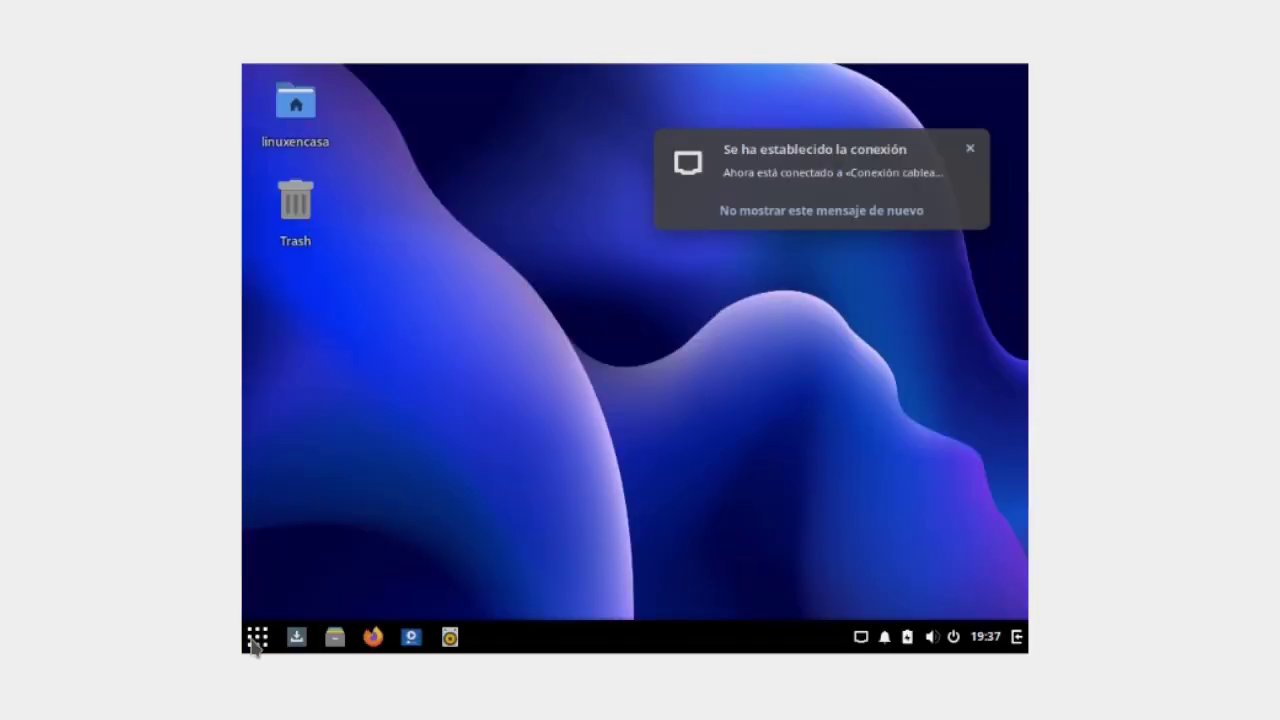
# Set the display to 1280×720 (16:9) via Pantallas settings, keep it, and close Settings
pyautogui.click(256, 640)
pyautogui.write('d')
pyautogui.press('BackSpace')
pyautogui.write('panta')
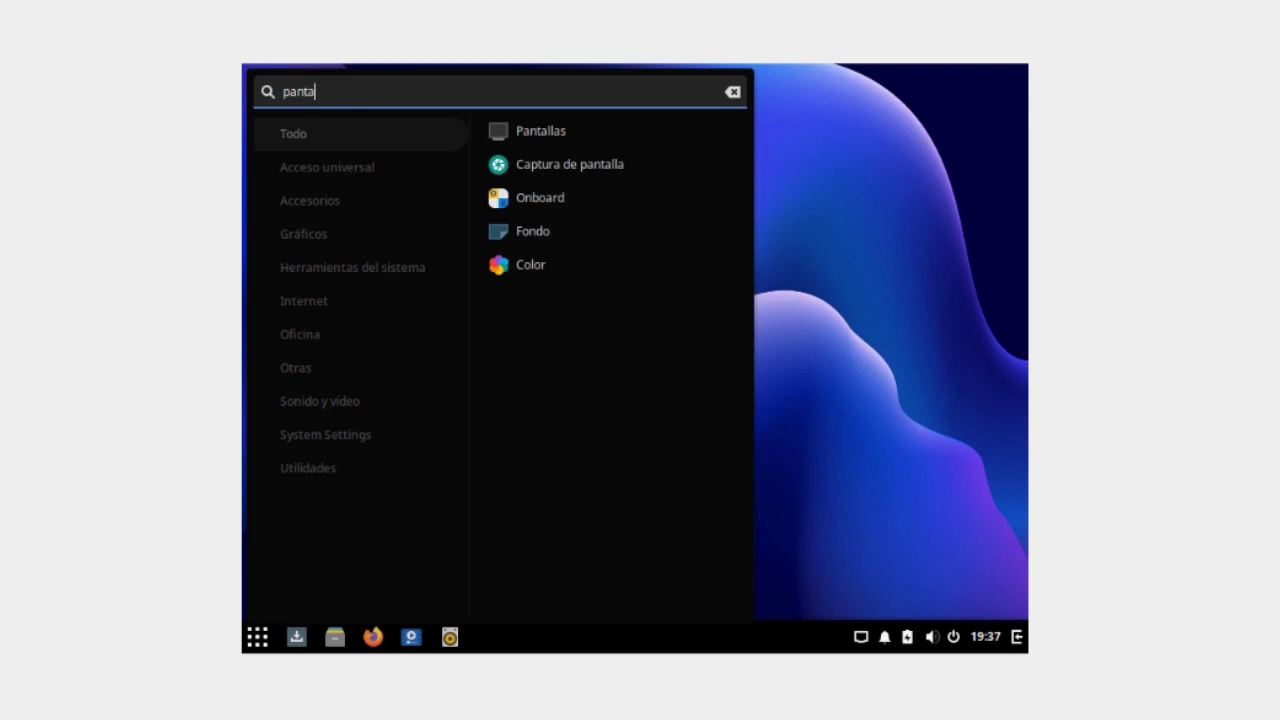
pyautogui.press('Return')
pyautogui.click(926, 258)
pyautogui.click(772, 376)
pyautogui.click(988, 86)
pyautogui.click(663, 414)
pyautogui.click(1244, 28)
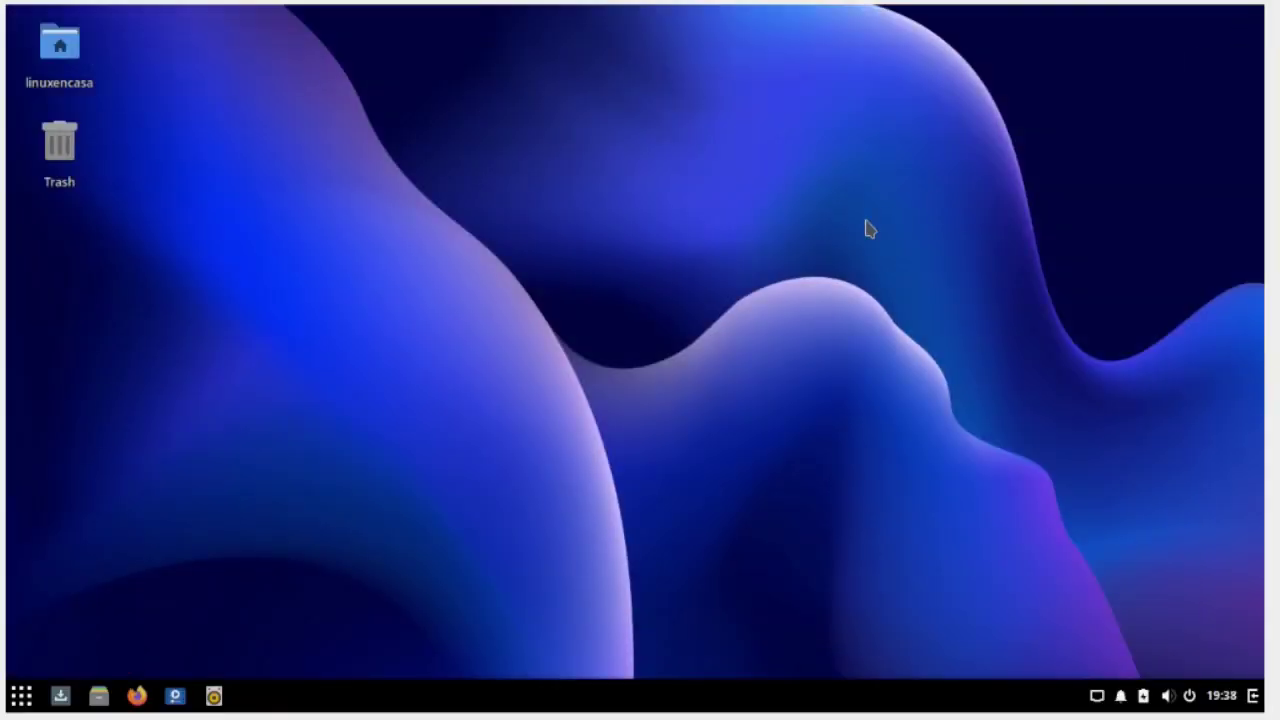
pyautogui.click(20, 698)
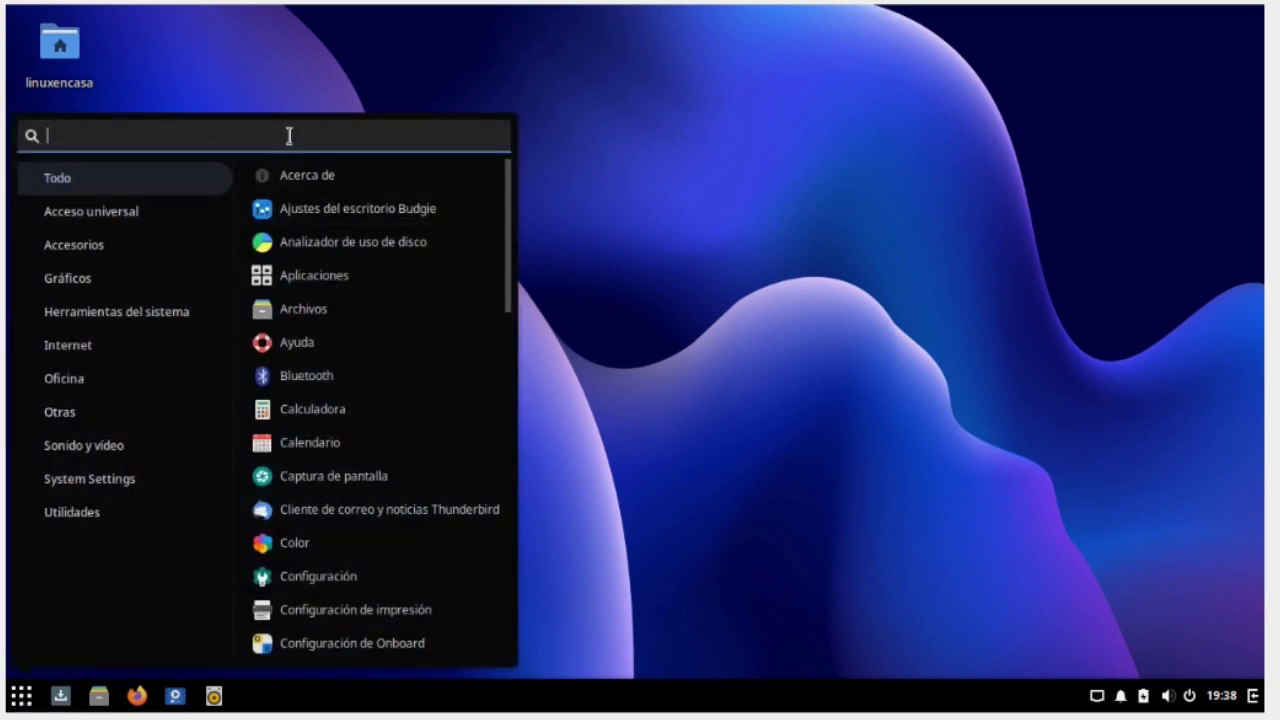
# Launch a maximized Terminal with enlarged text
pyautogui.write('term')
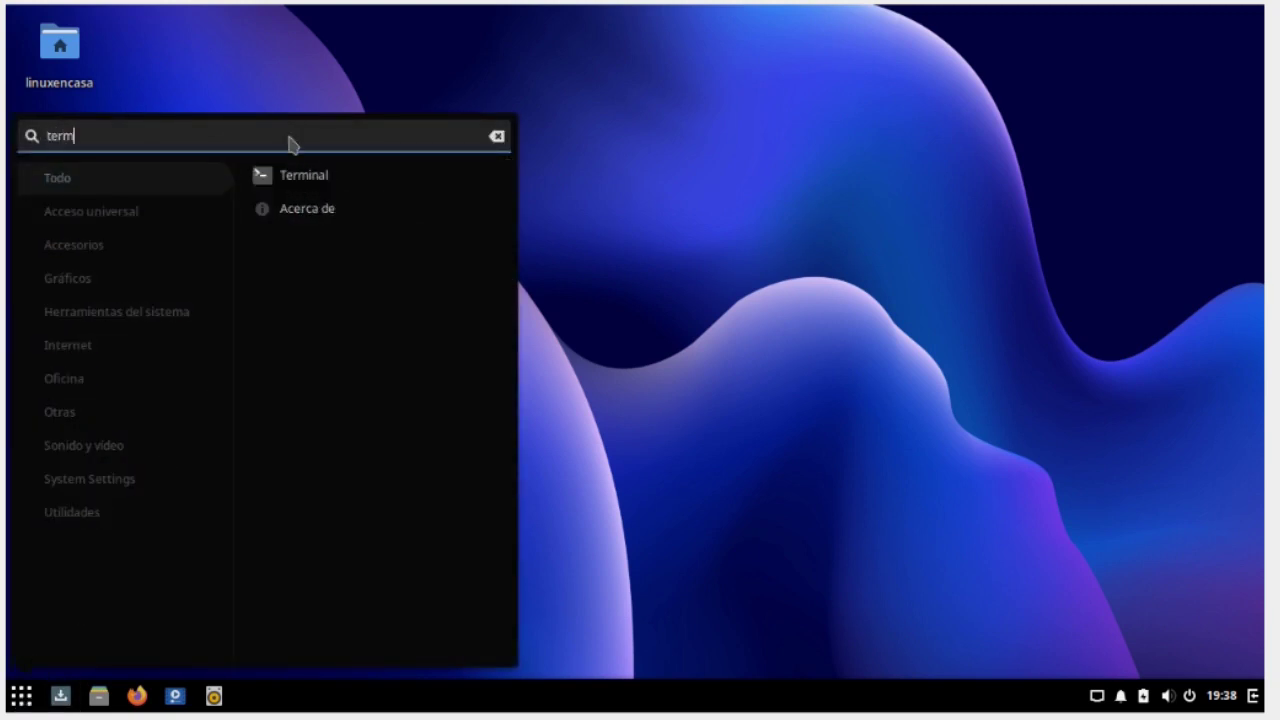
pyautogui.press('Return')
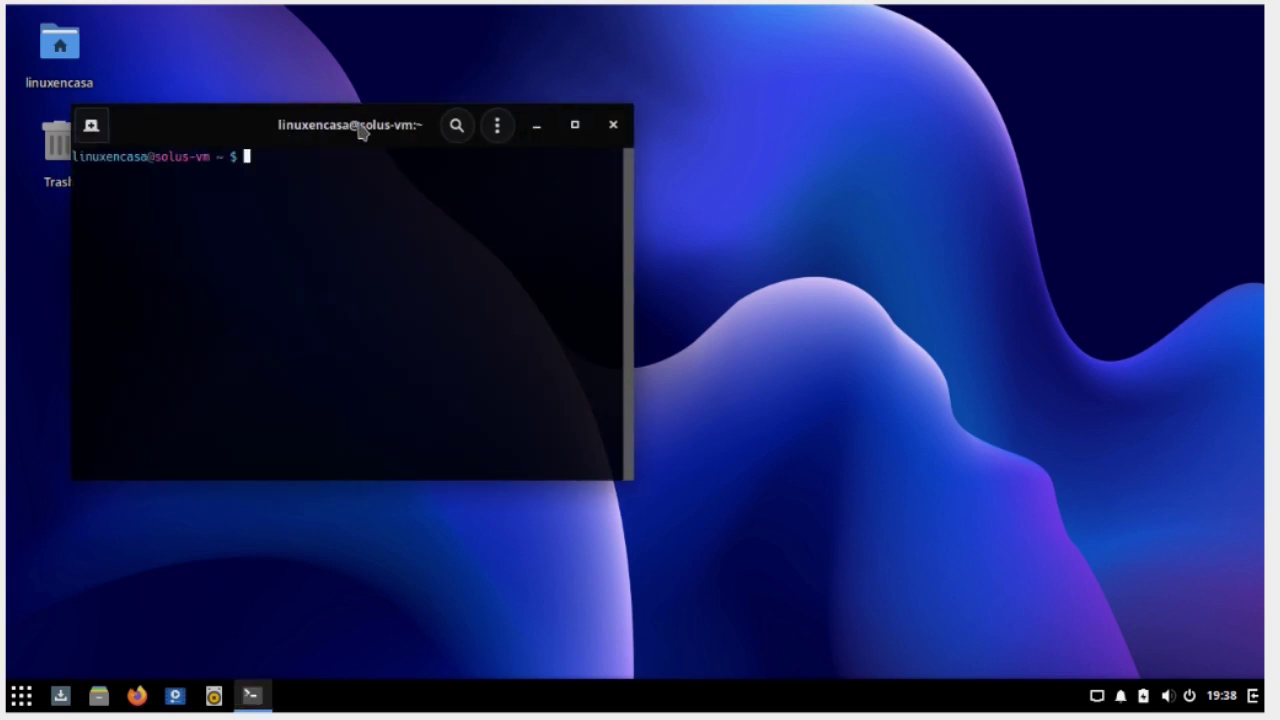
pyautogui.doubleClick(362, 130)
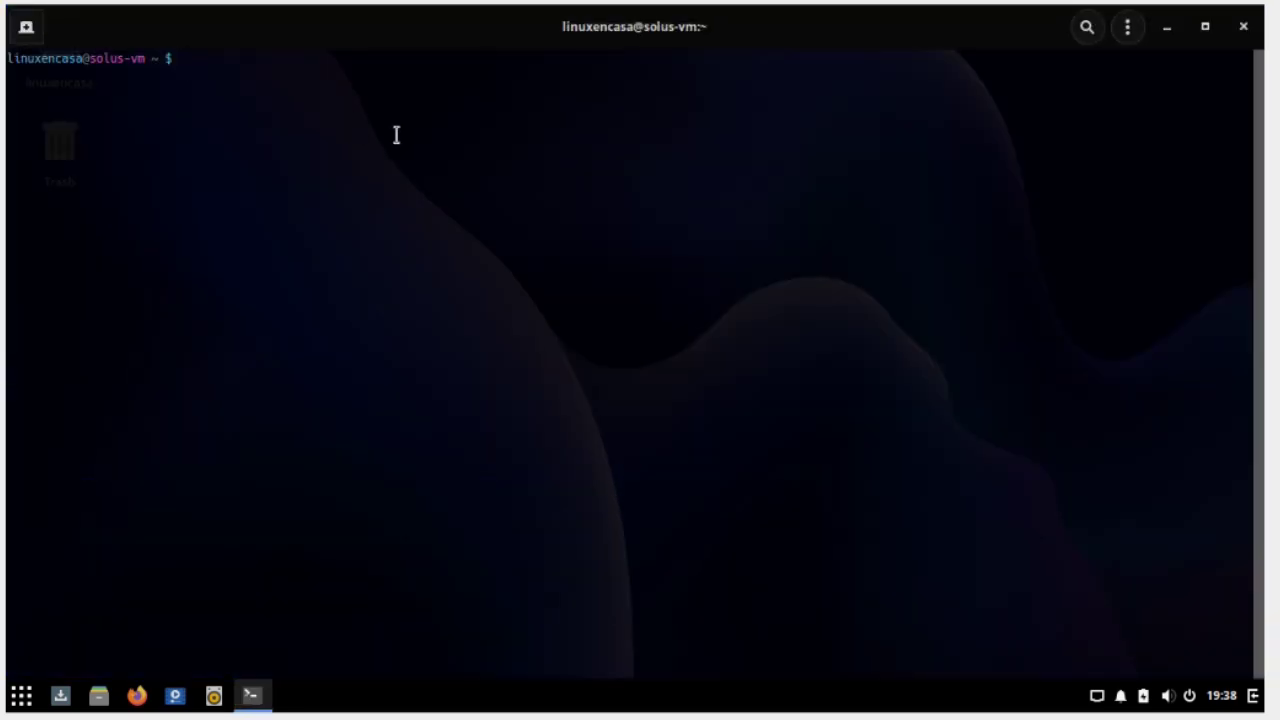
pyautogui.hotkey('ctrl', '+')
pyautogui.hotkey('ctrl', '+')
pyautogui.hotkey('ctrl', '+')
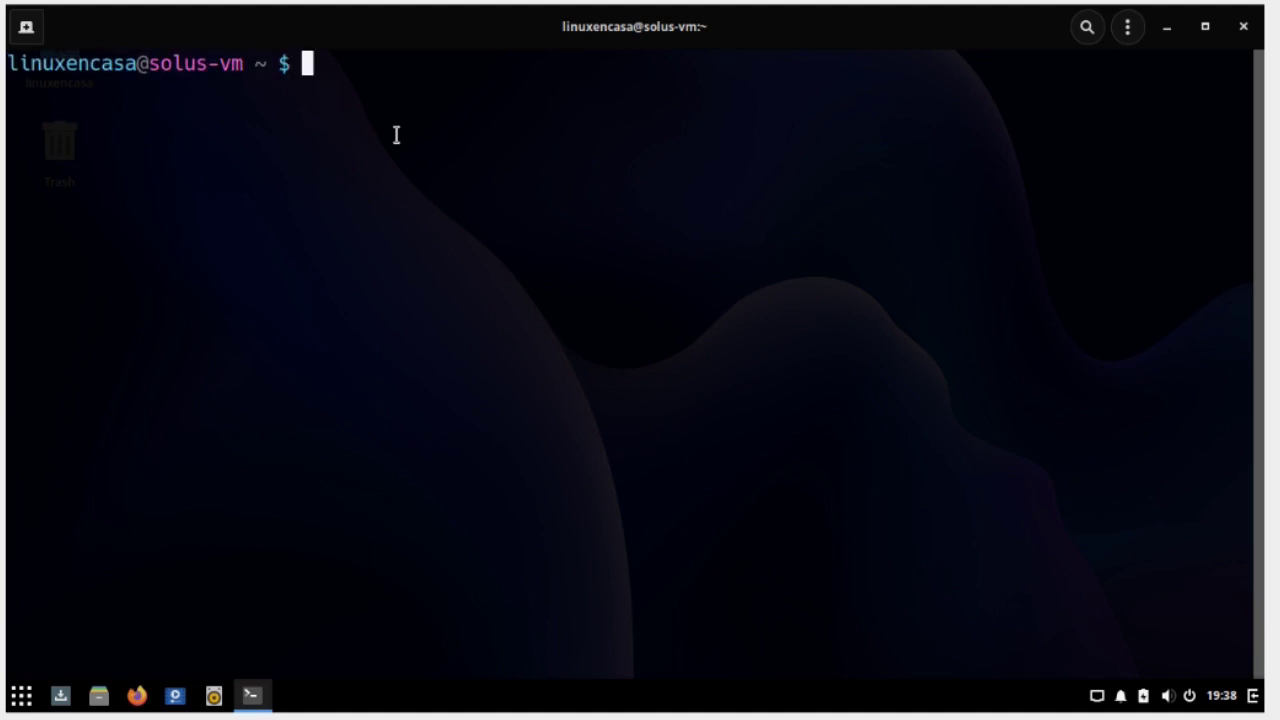
# Run 'sudo eopkg upgrade' with the admin password, then clear the terminal
pyautogui.write('neof')
pyautogui.press('BackSpace')
pyautogui.press('BackSpace')
pyautogui.press('BackSpace')
pyautogui.press('BackSpace')
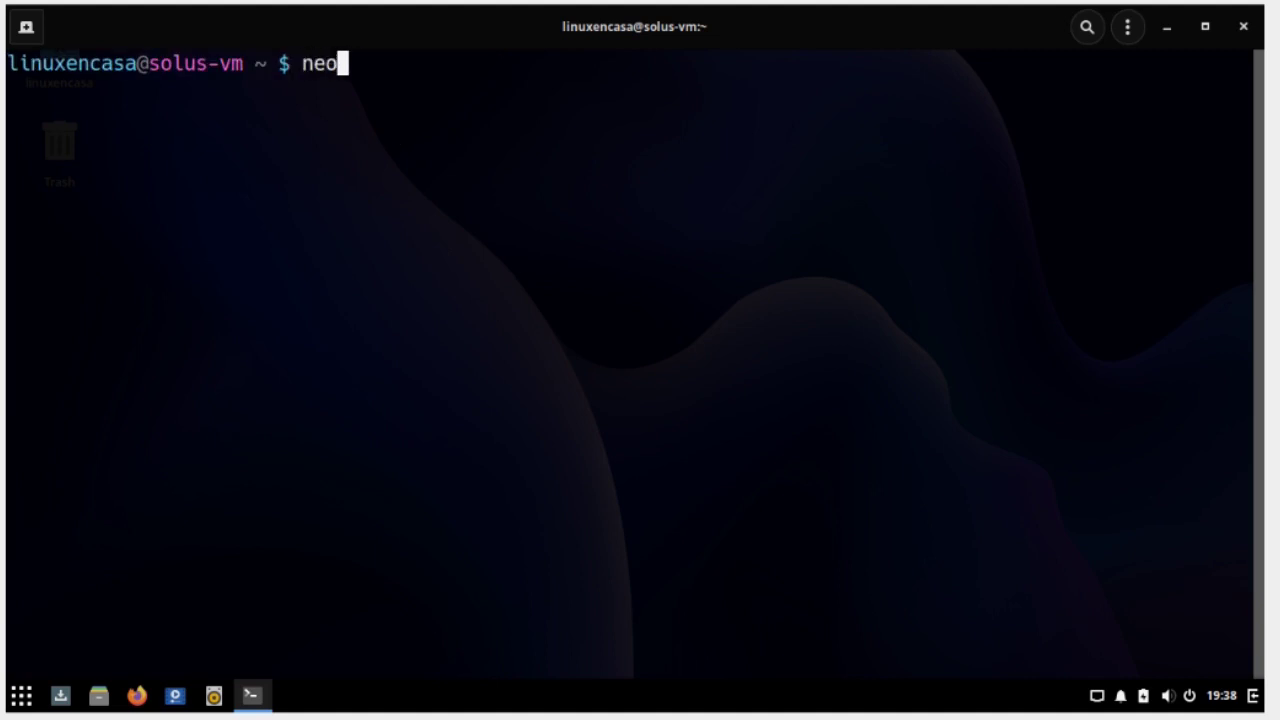
pyautogui.write('sudo eopkg upgrade')
pyautogui.press('Return')
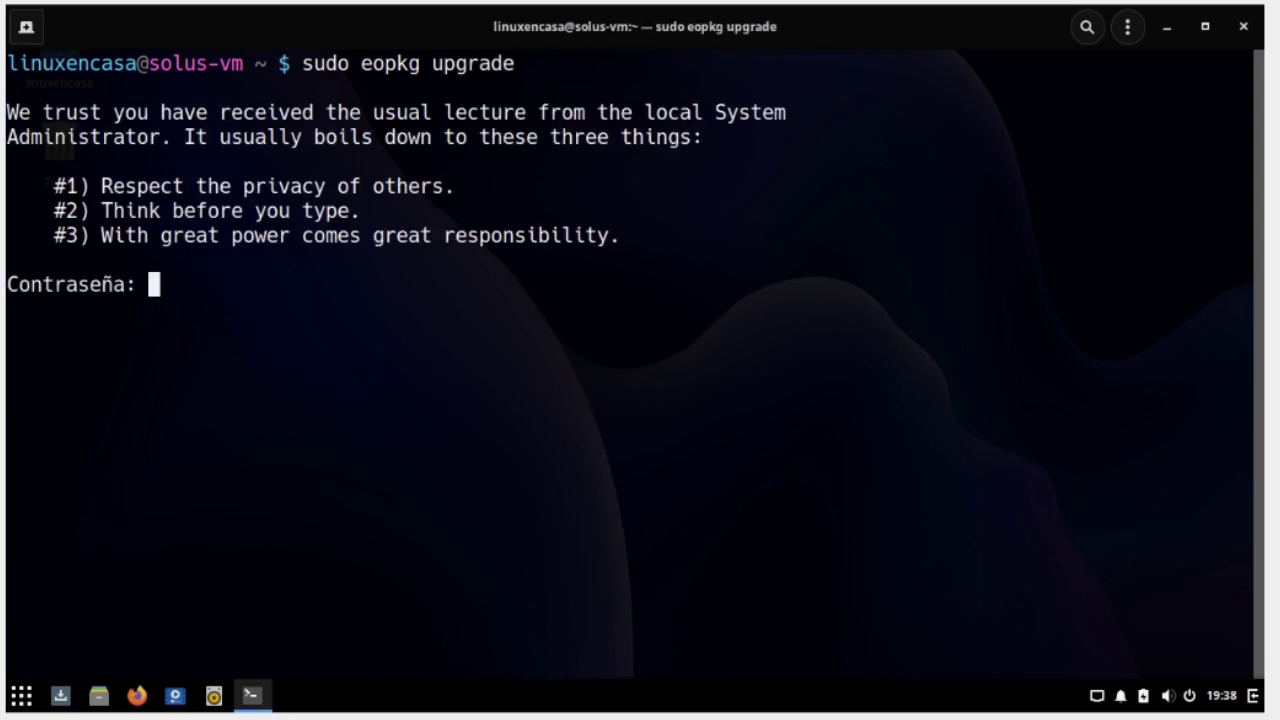
pyautogui.press('Return')
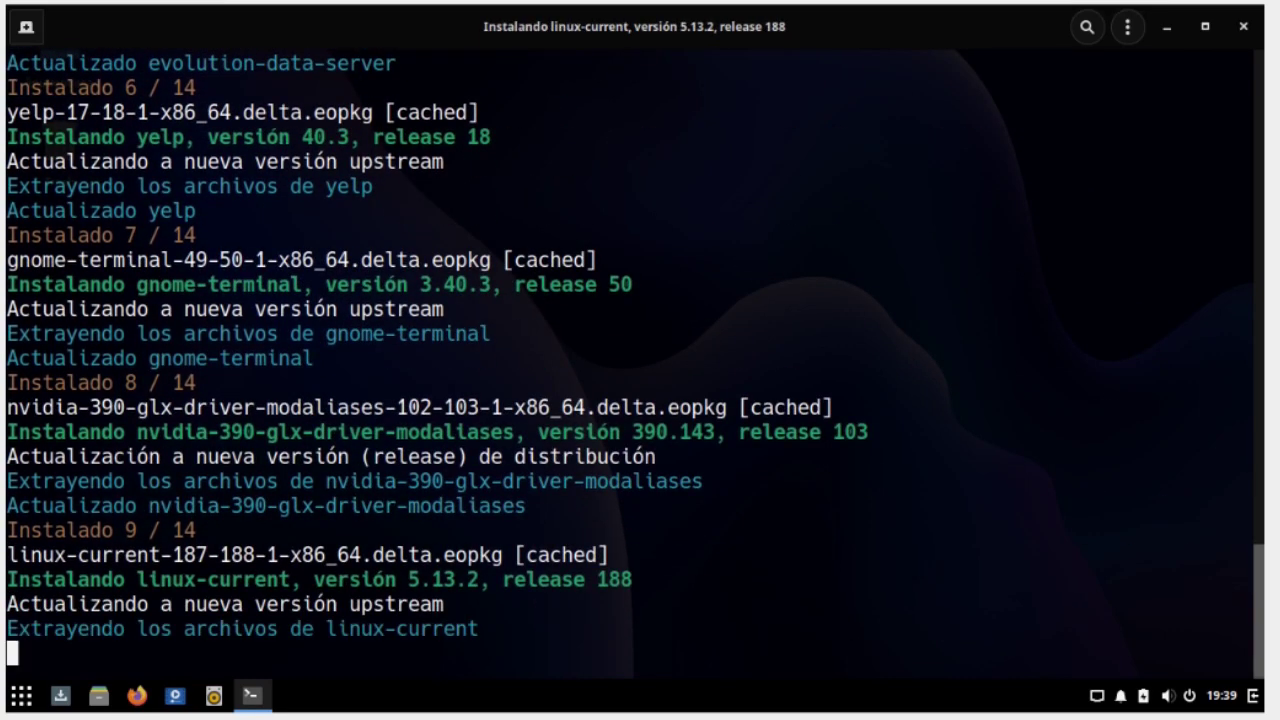
pyautogui.write('clear')
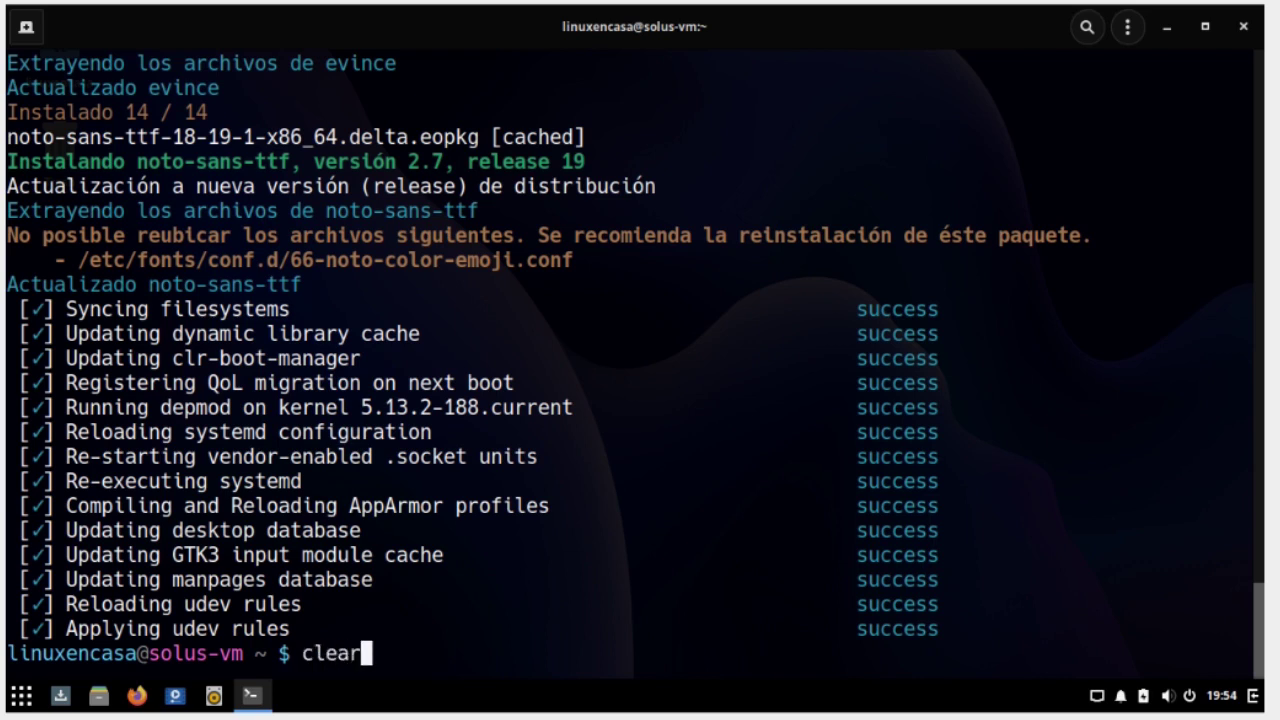
pyautogui.press('Return')
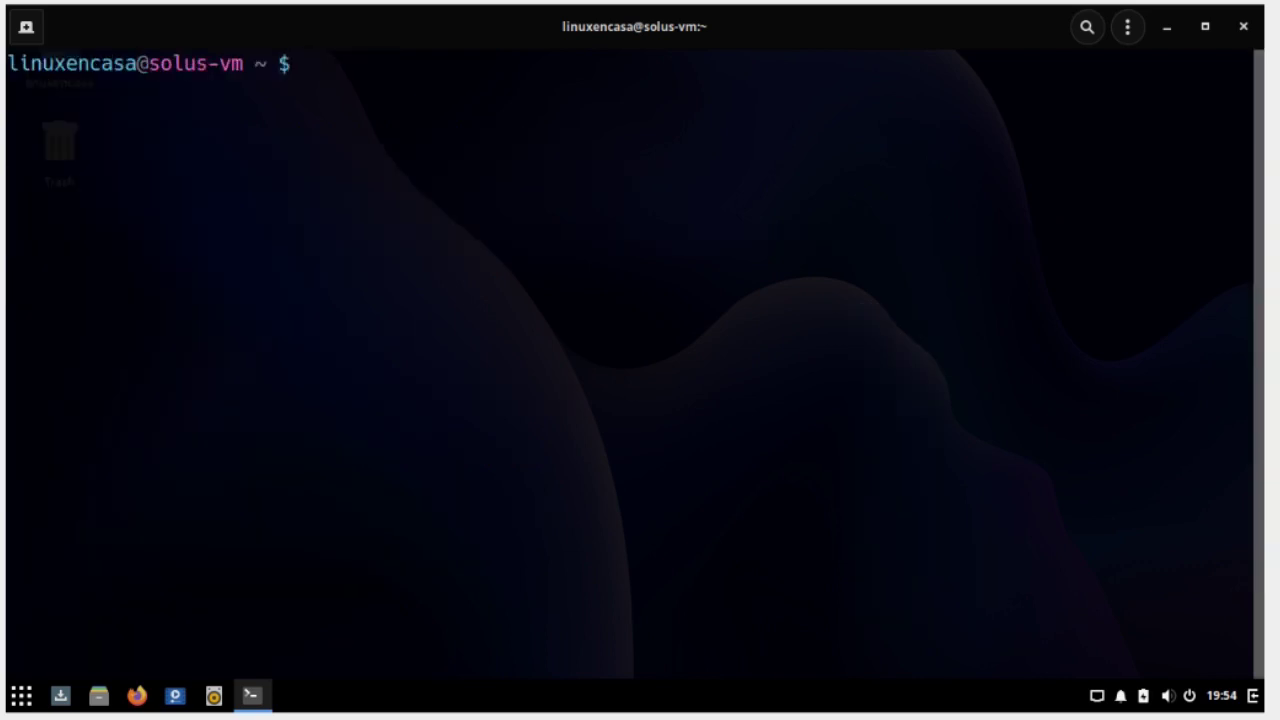
# Show the neofetch package details with 'sudo eopkg info neofetch'
pyautogui.write('sudo eopkg')
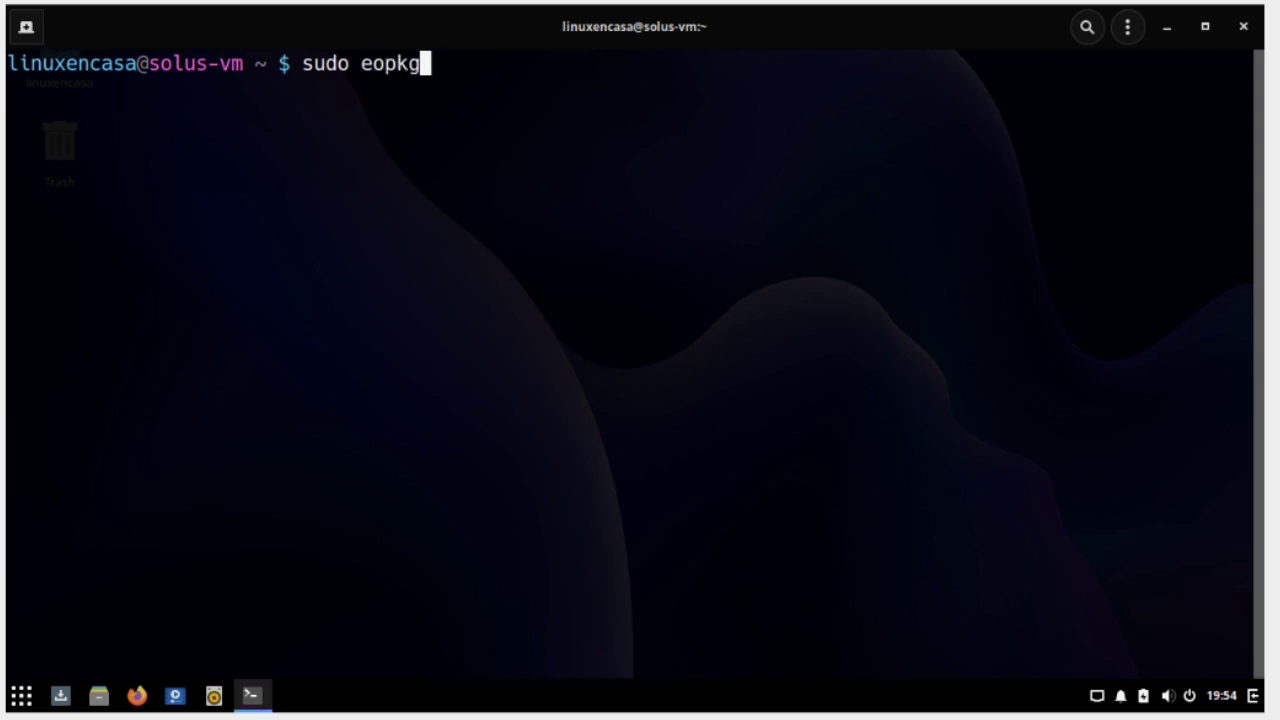
pyautogui.write(' info')
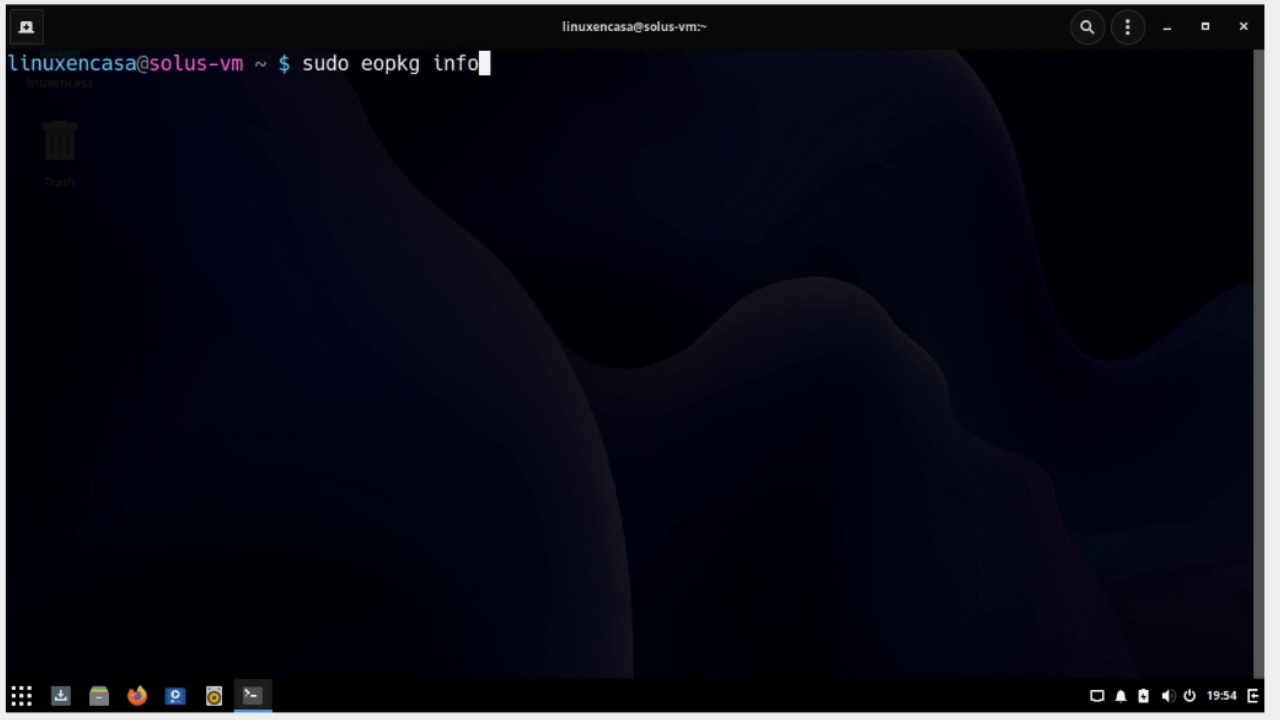
pyautogui.write(' neofet')
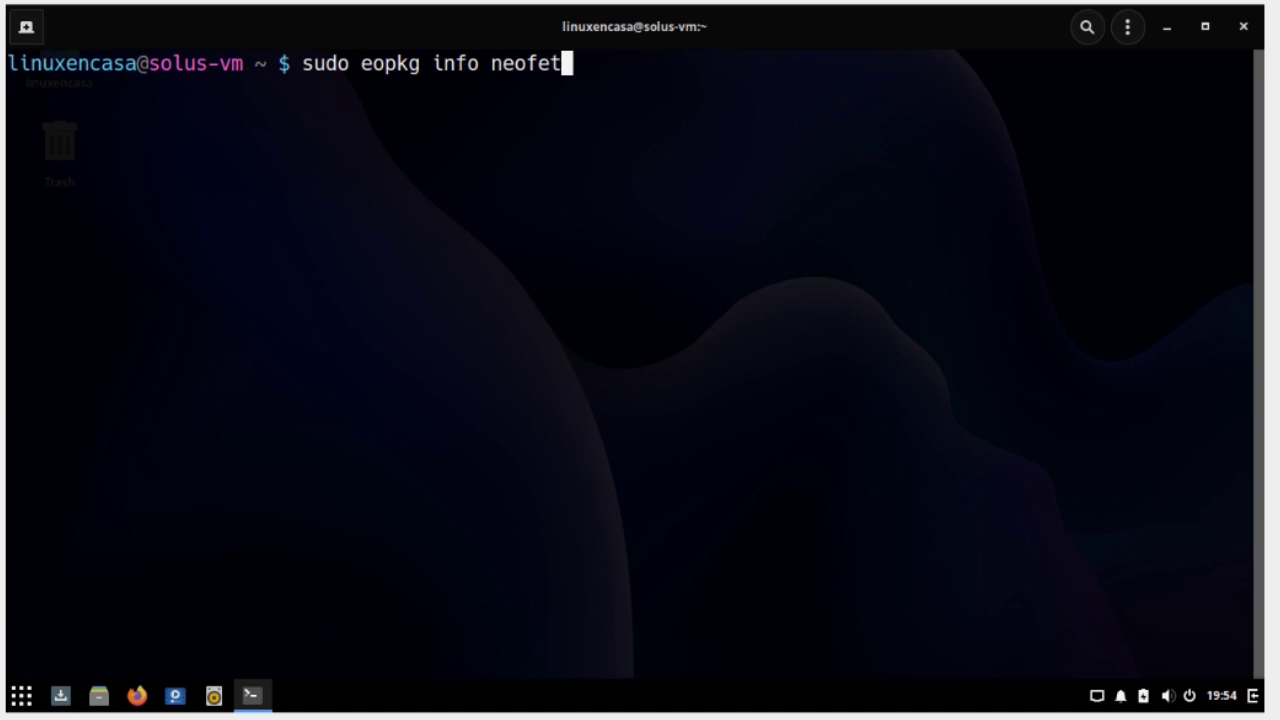
pyautogui.write('ch')
pyautogui.press('Return')
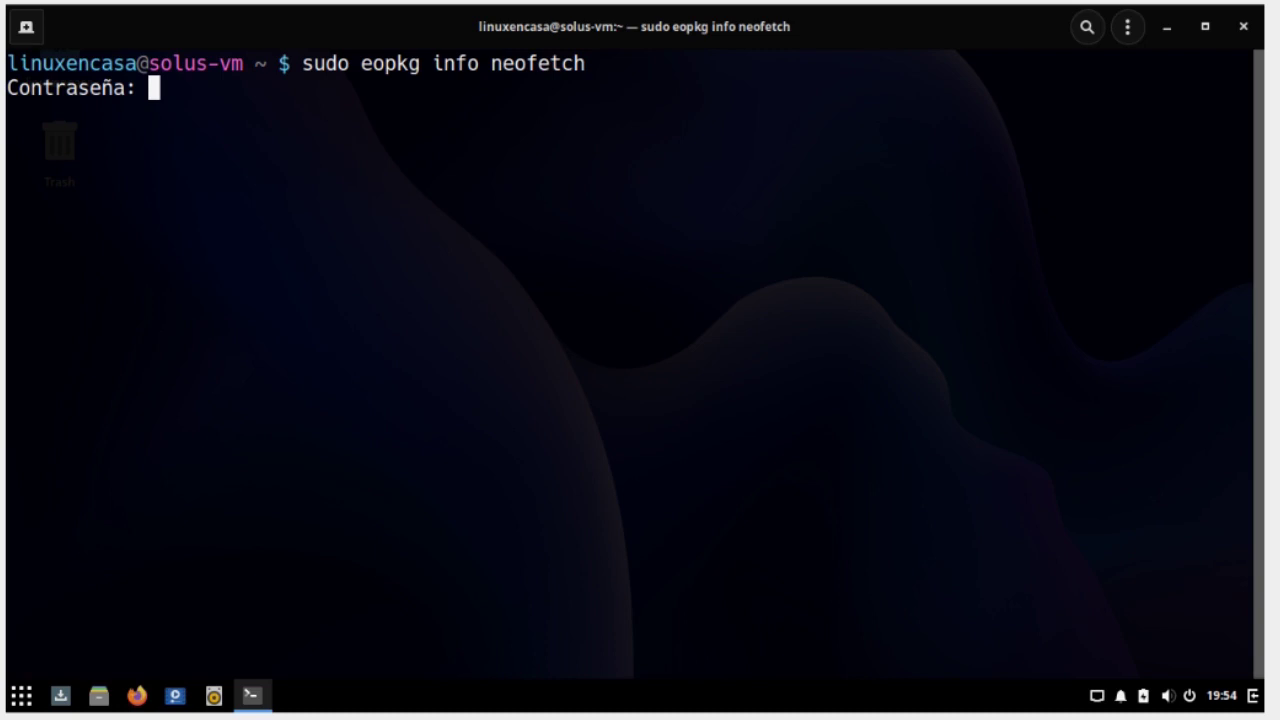
pyautogui.press('Return')
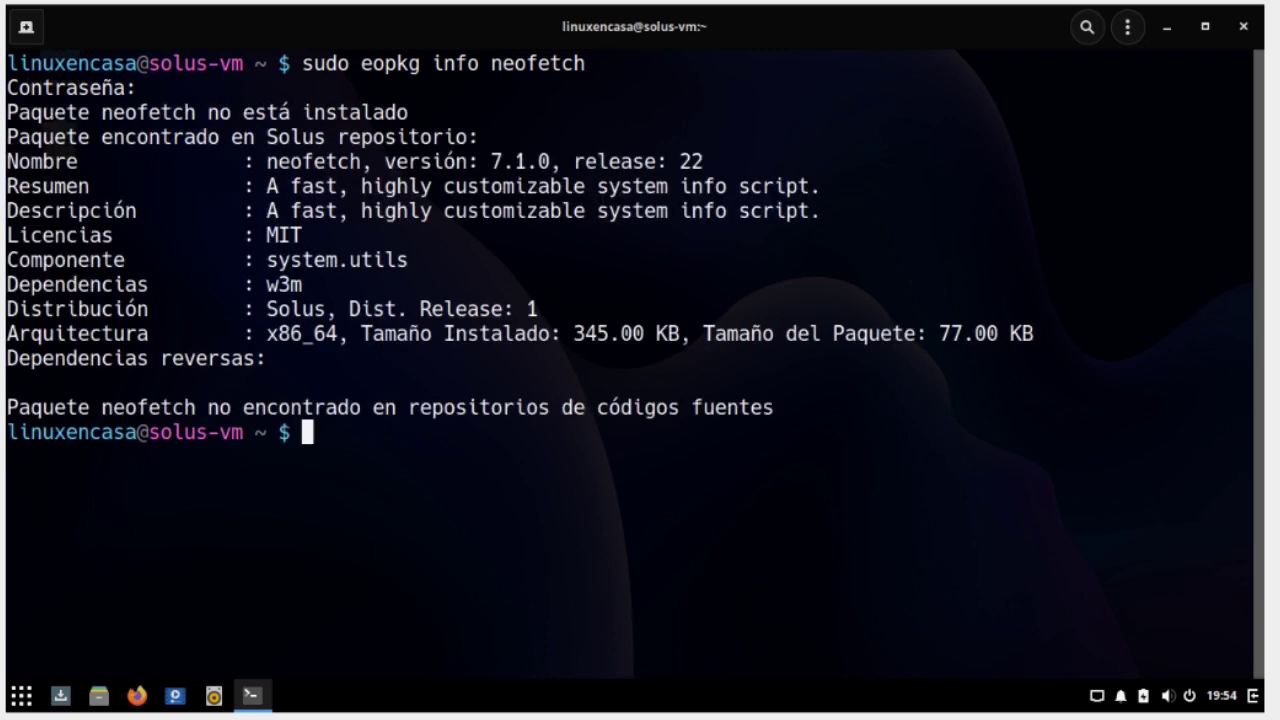
# Install neofetch with 'sudo eopkg install neofetch', accepting its dependencies
pyautogui.write('sudo eopkg in')
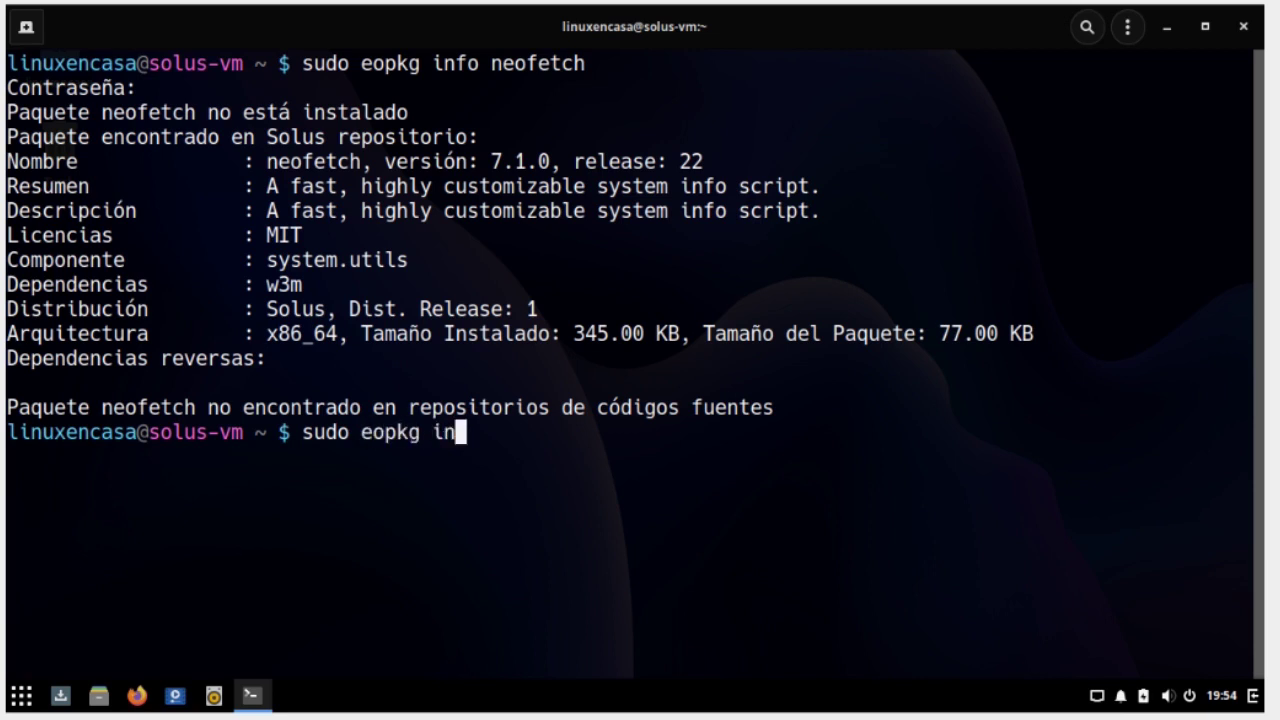
pyautogui.write('stall neofetch')
pyautogui.press('Return')
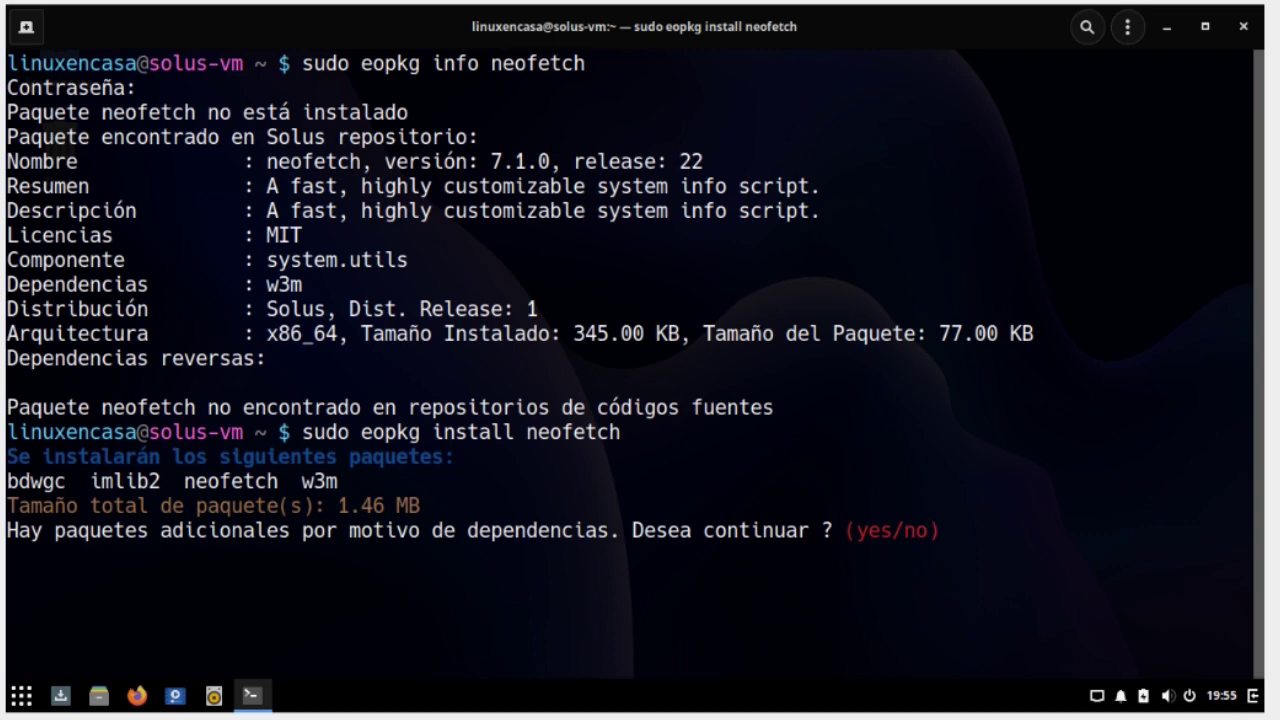
pyautogui.write('yes')
pyautogui.press('Return')
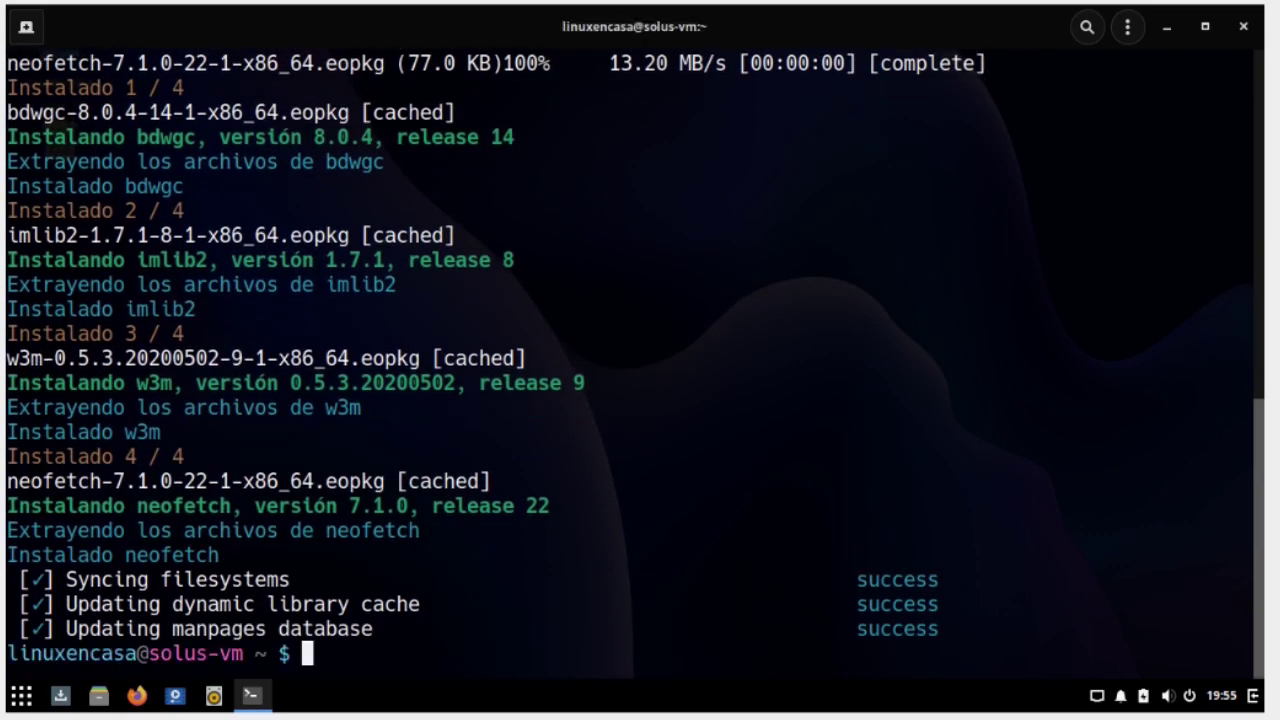
# Clear the terminal and run 'neofetch' to display the Solus system information
pyautogui.write('clear')
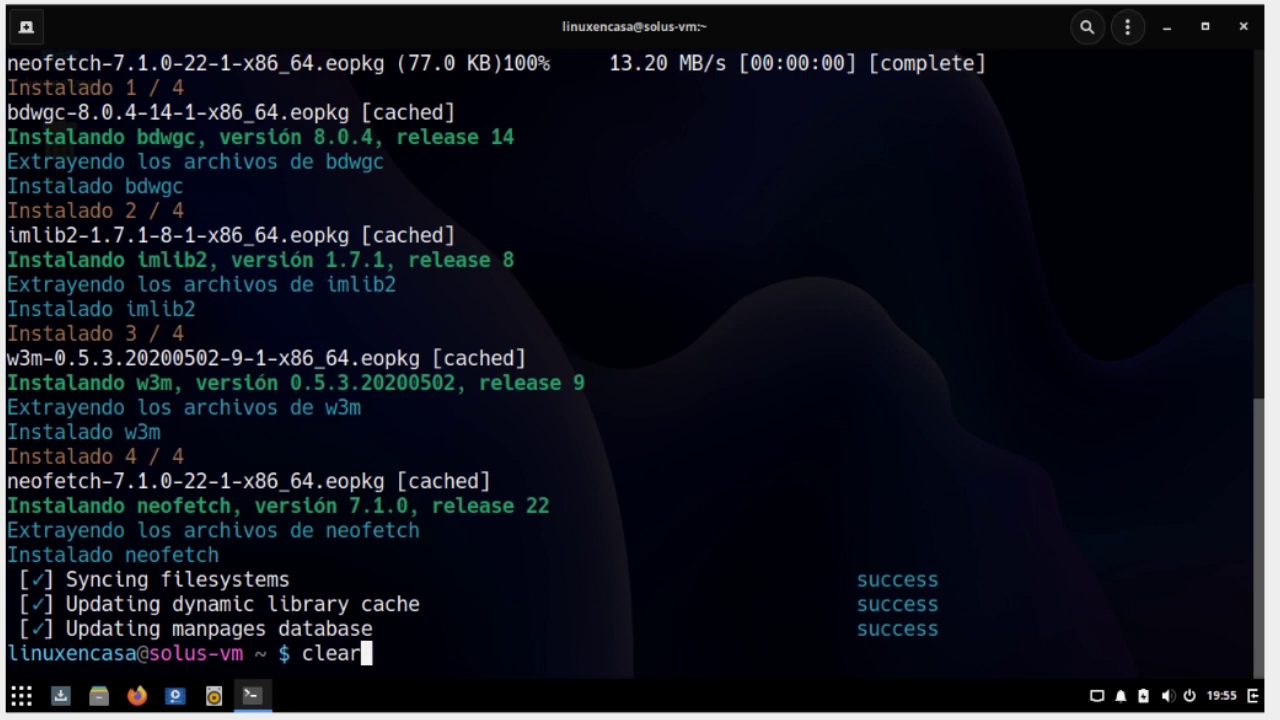
pyautogui.press('Return')
pyautogui.write('neo')
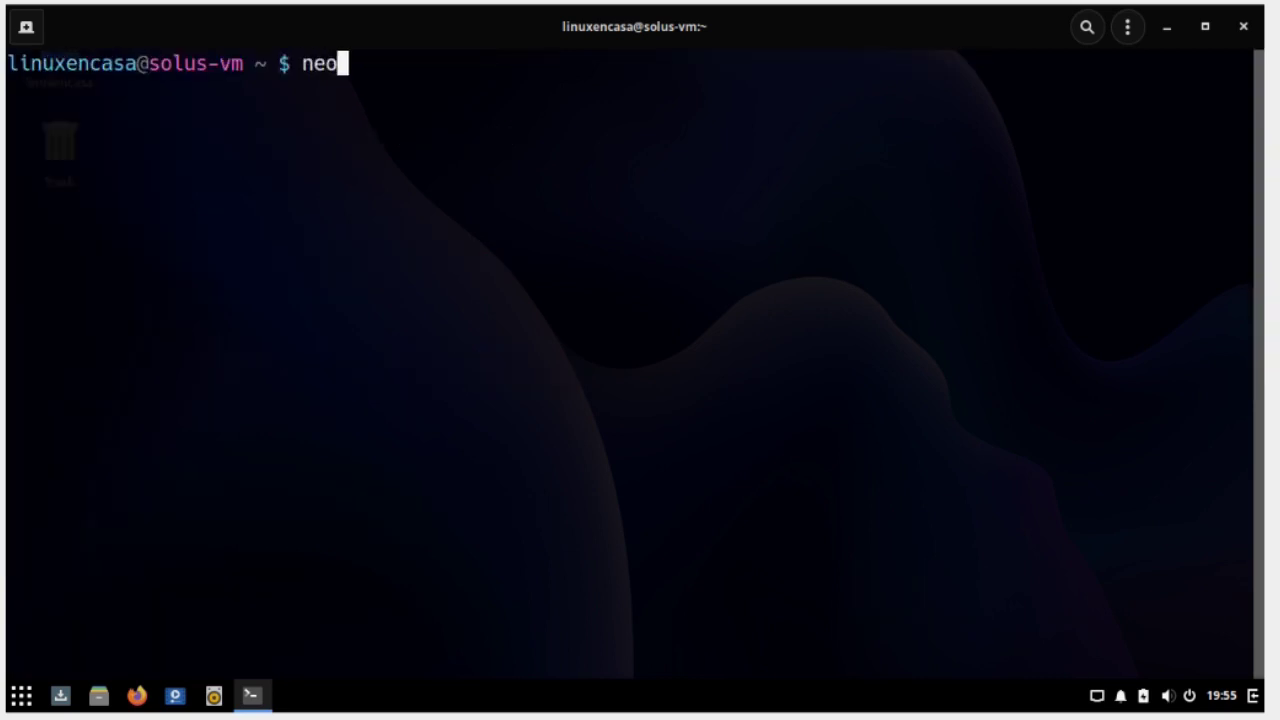
pyautogui.write('fetch')
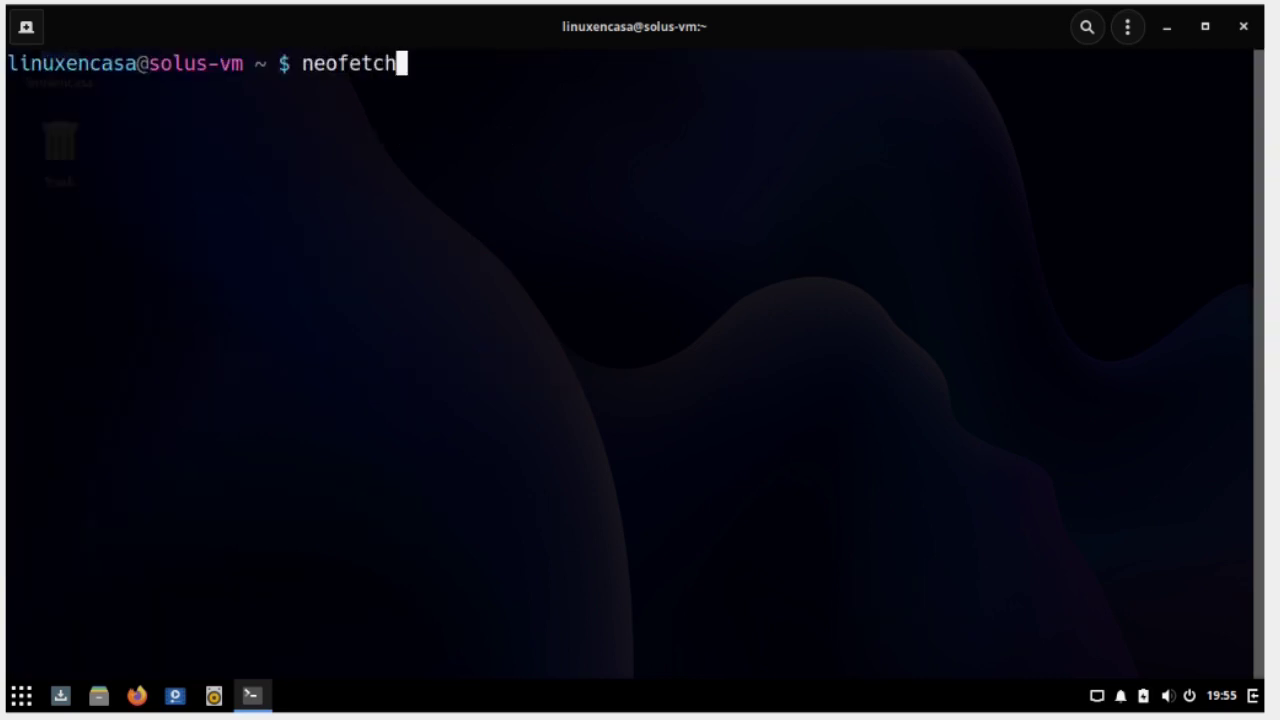
pyautogui.press('Return')
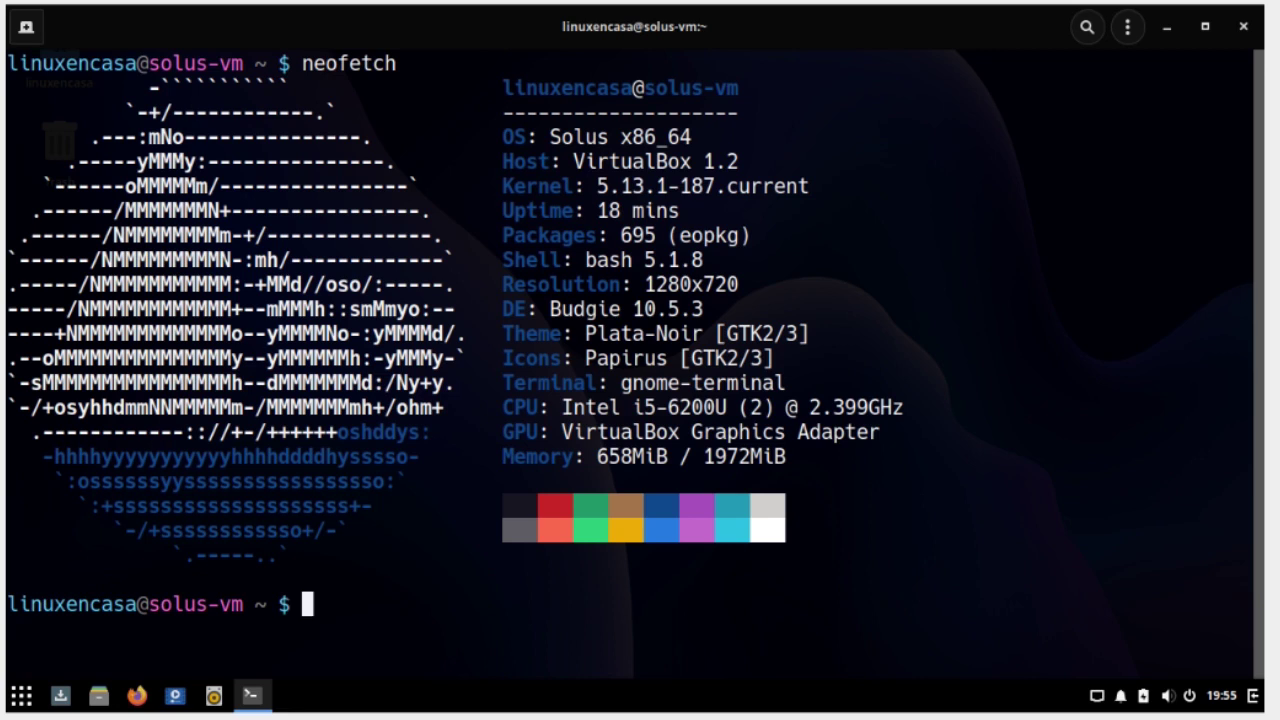